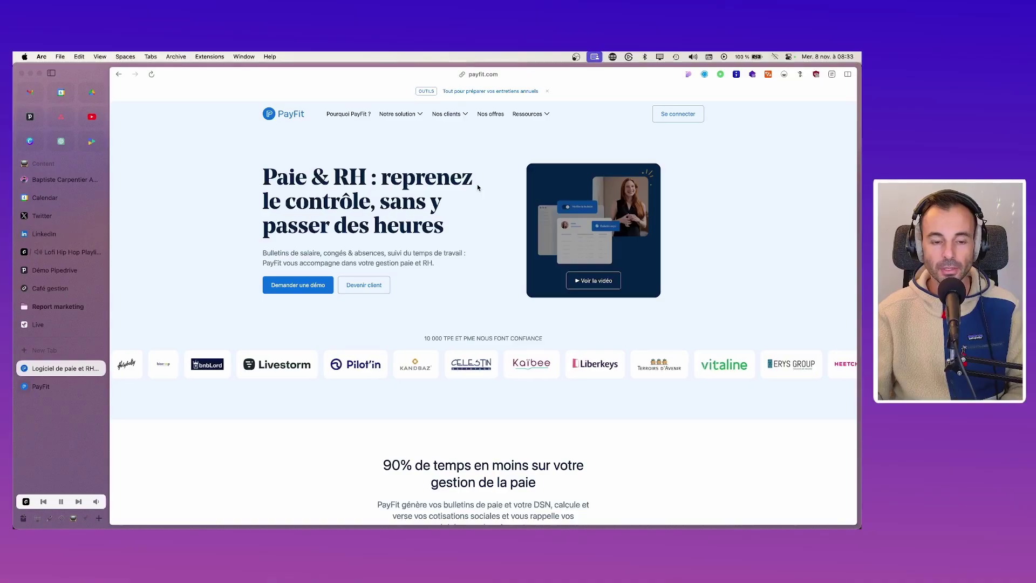
Look over the PayFit public homepage and switch to the PayFit app's dashboard
scroll(479, 189, down, 1)
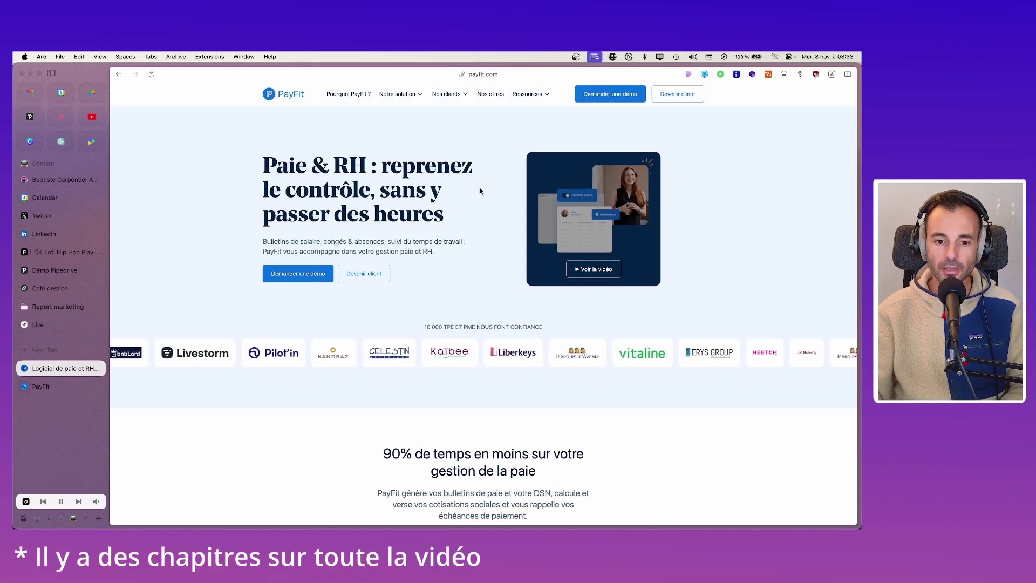
scroll(481, 191, down, 1)
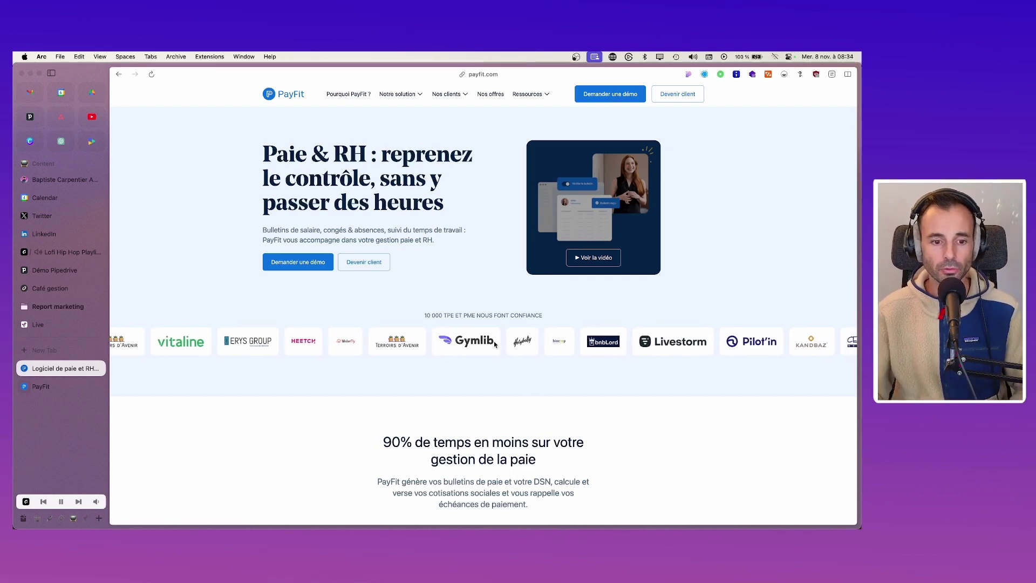
click(49, 387)
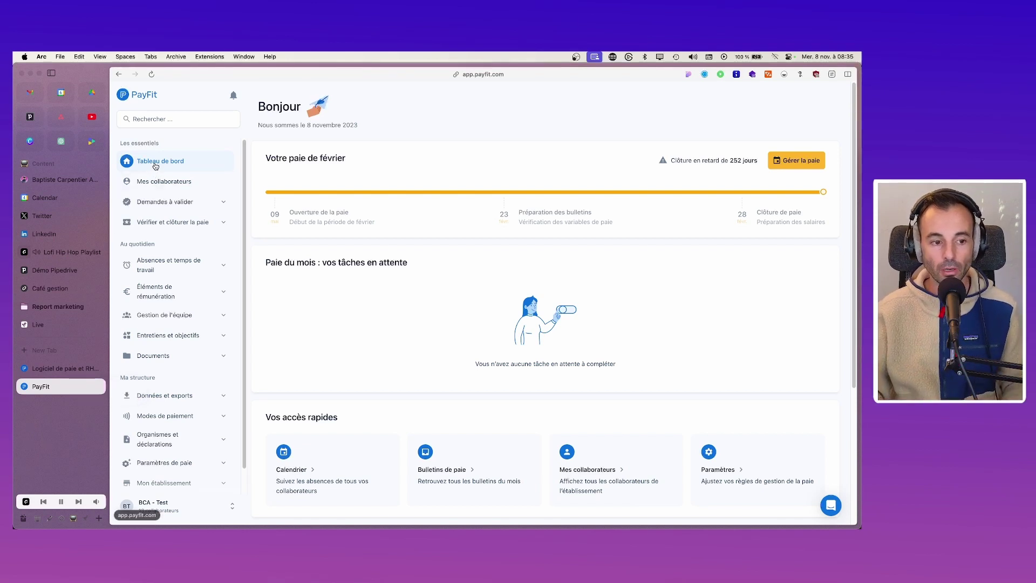
Expand and collapse the navigation sections for requests to validate, payroll verification and closing, and absences and working time
click(224, 206)
click(224, 205)
click(223, 226)
click(223, 227)
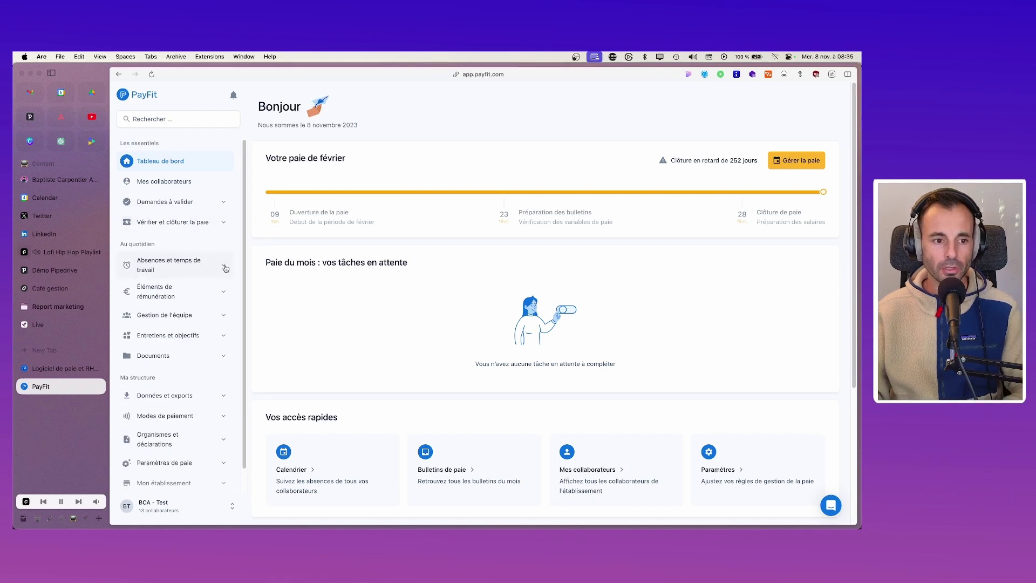
click(223, 267)
click(222, 268)
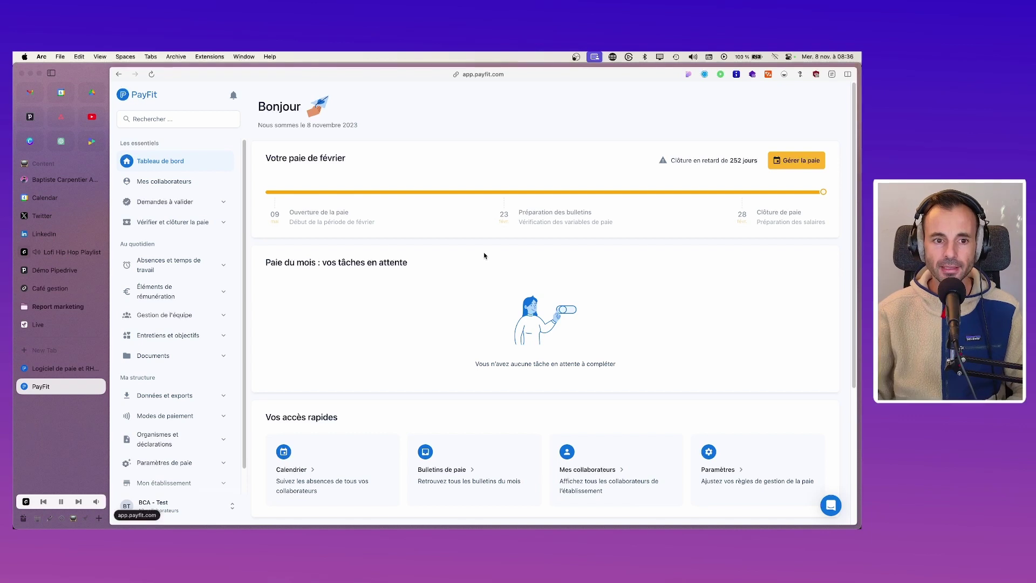
Examine the dashboard's payroll timeline, pending monthly tasks, quick-access shortcuts and navigation sections
scroll(484, 256, down, 1)
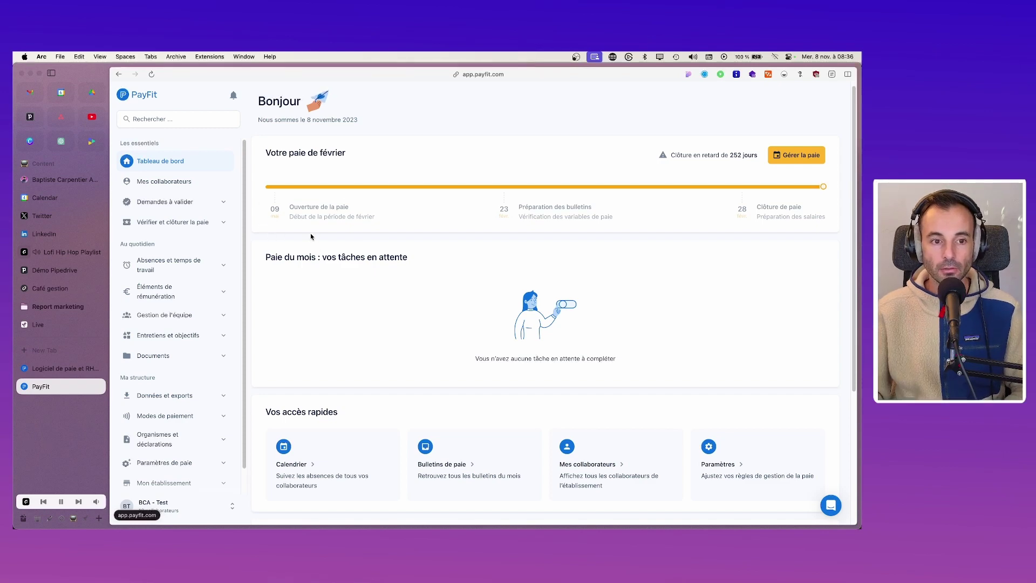
scroll(516, 219, down, 3)
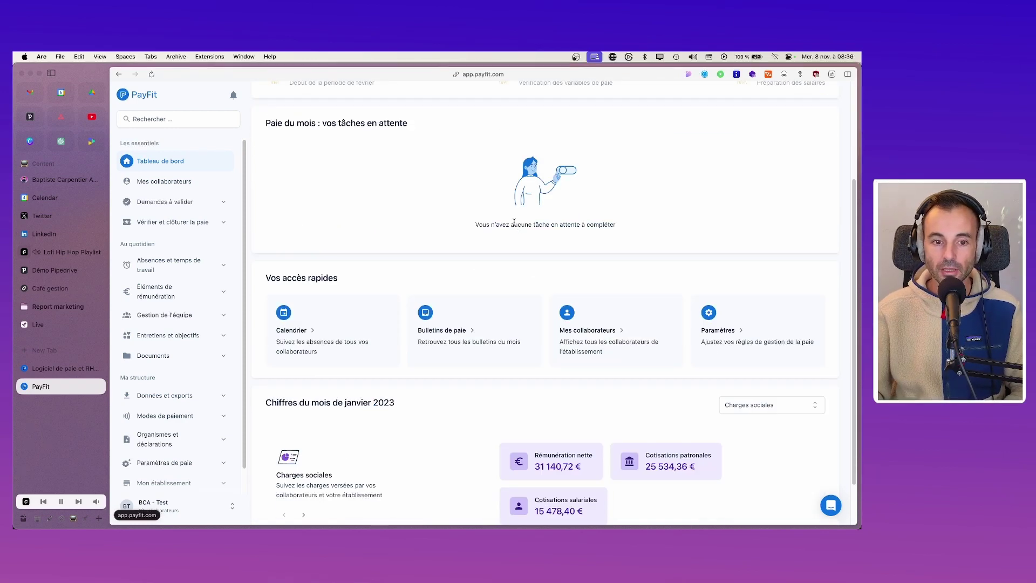
scroll(377, 216, up, 1)
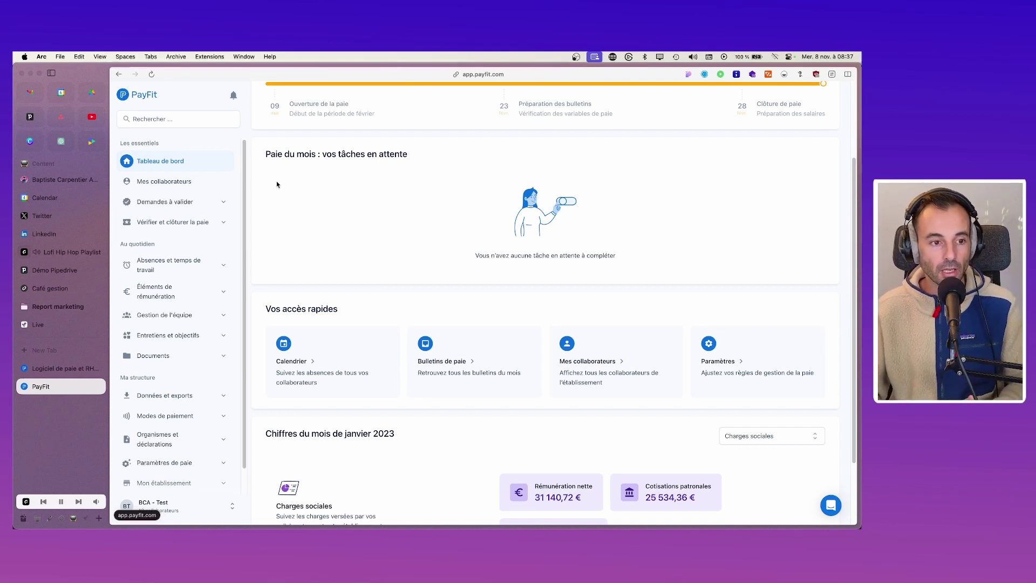
scroll(212, 373, down, 2)
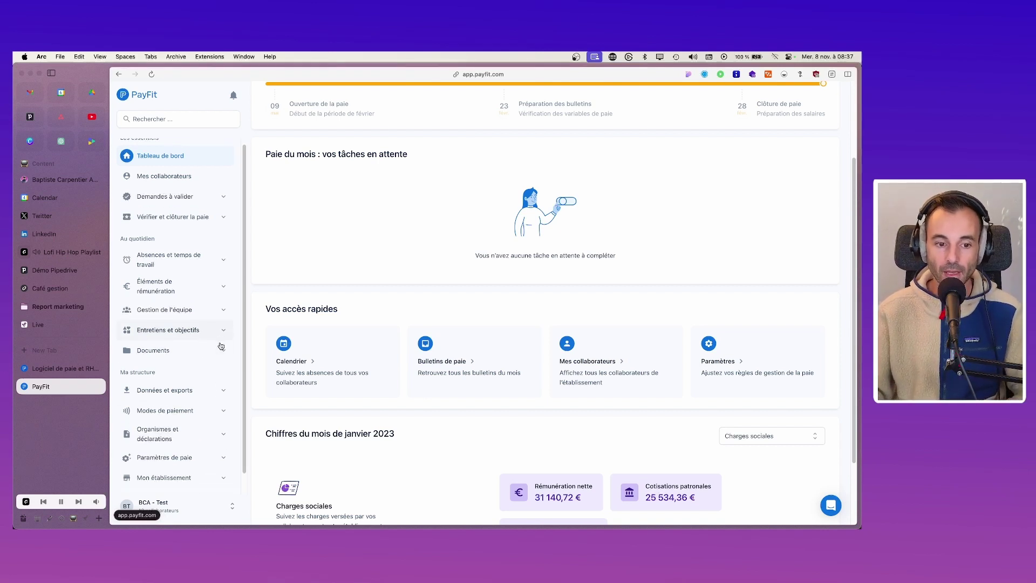
scroll(382, 348, down, 2)
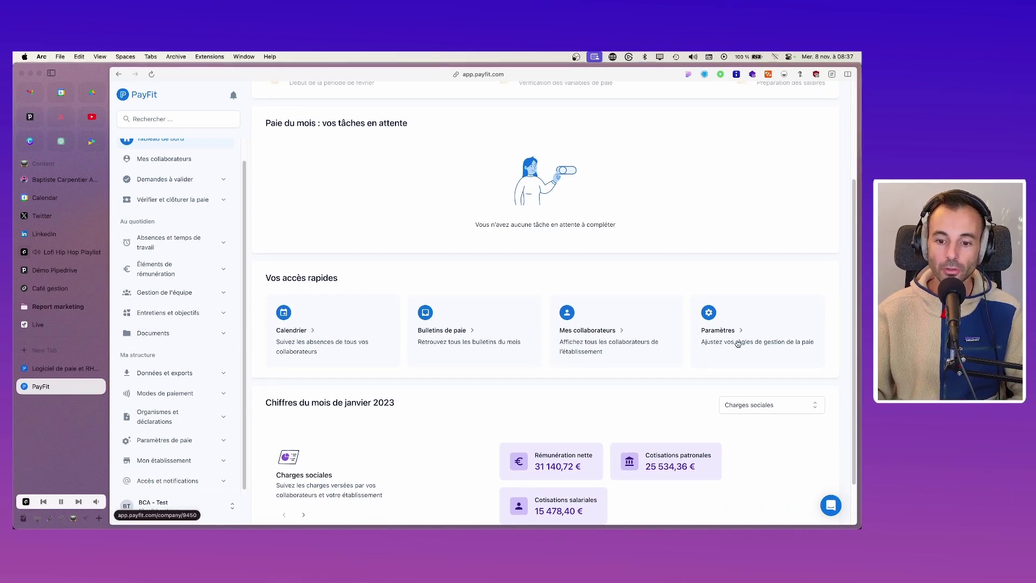
scroll(432, 305, down, 3)
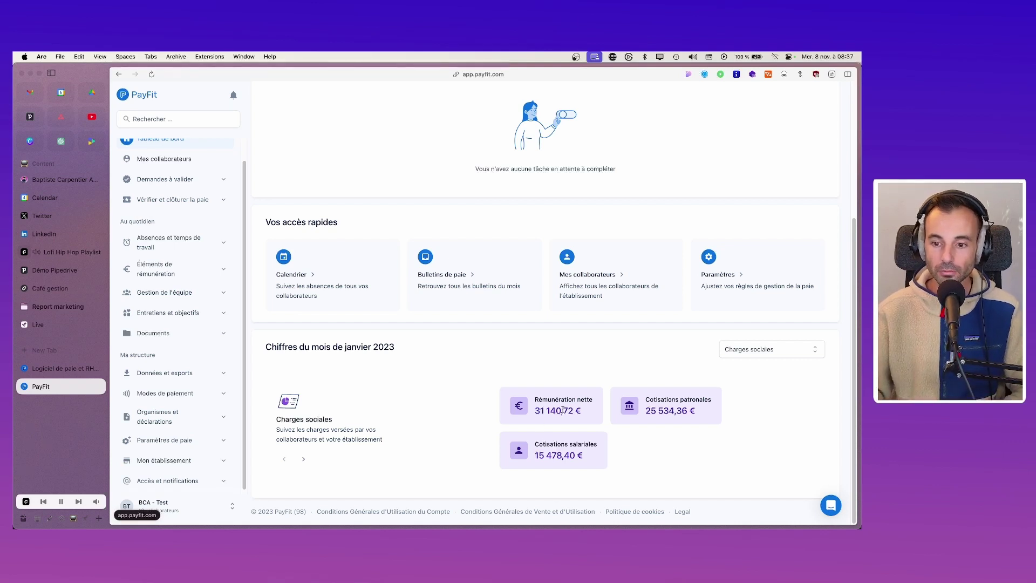
Browse the January 2023 figures from Charges sociales to Parité femme/homme and return to Charges sociales
click(777, 354)
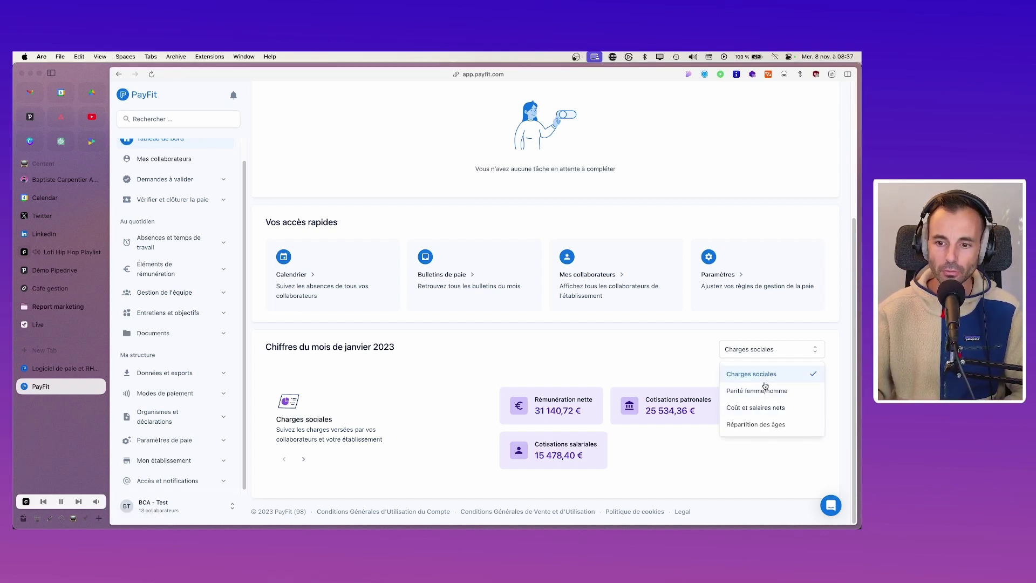
click(635, 383)
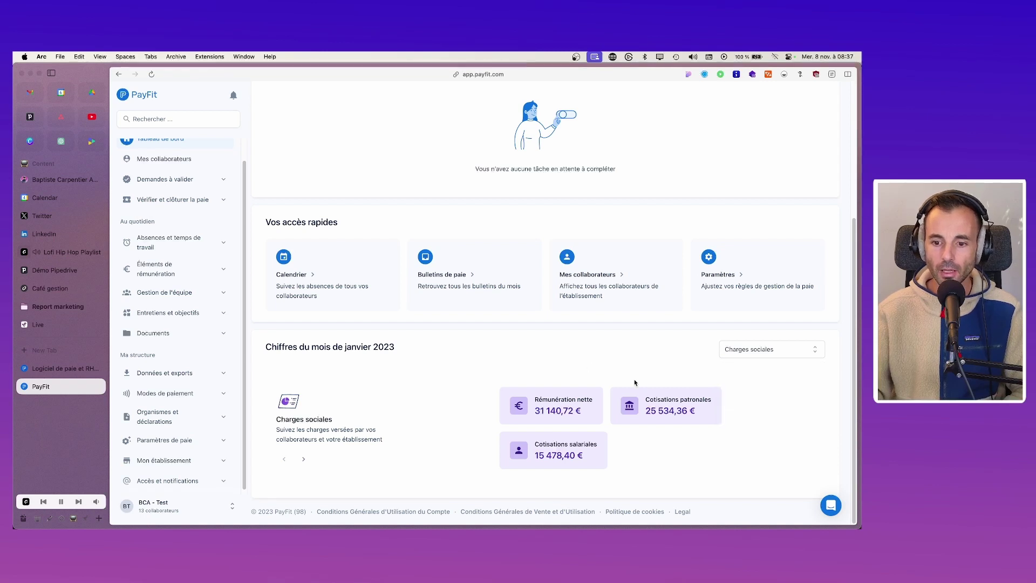
click(304, 459)
click(284, 460)
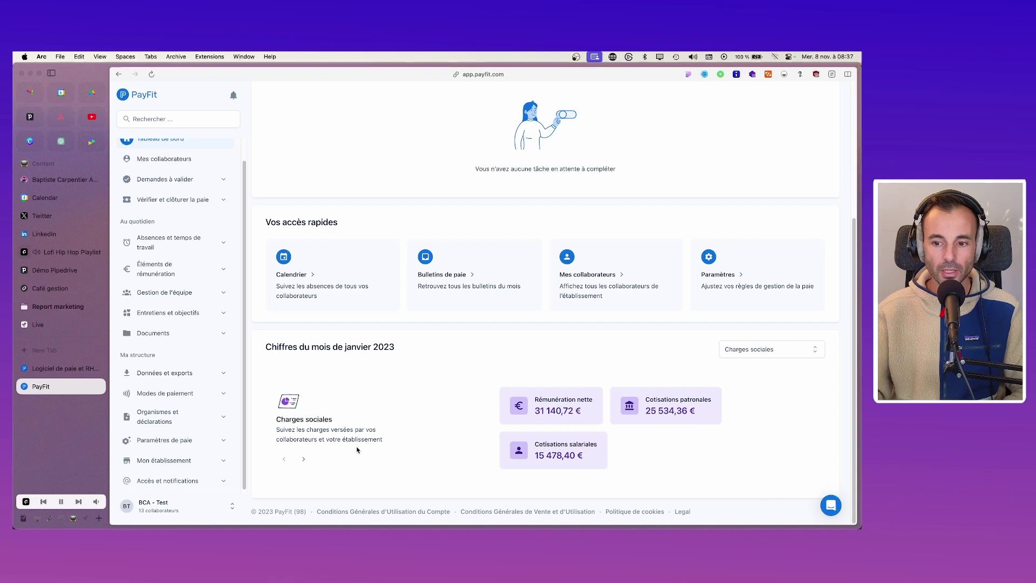
click(782, 352)
click(304, 460)
click(304, 459)
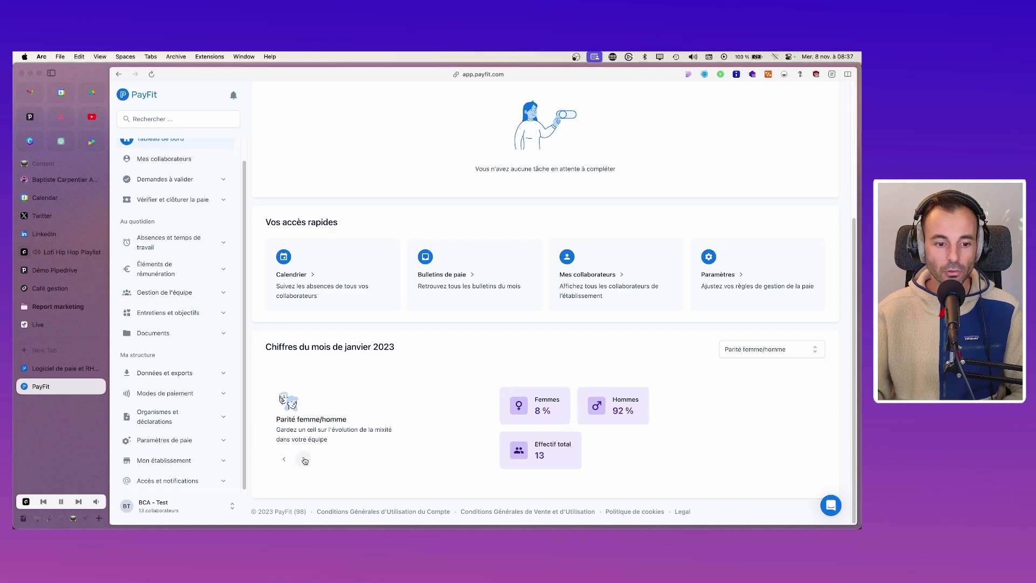
click(284, 459)
click(284, 460)
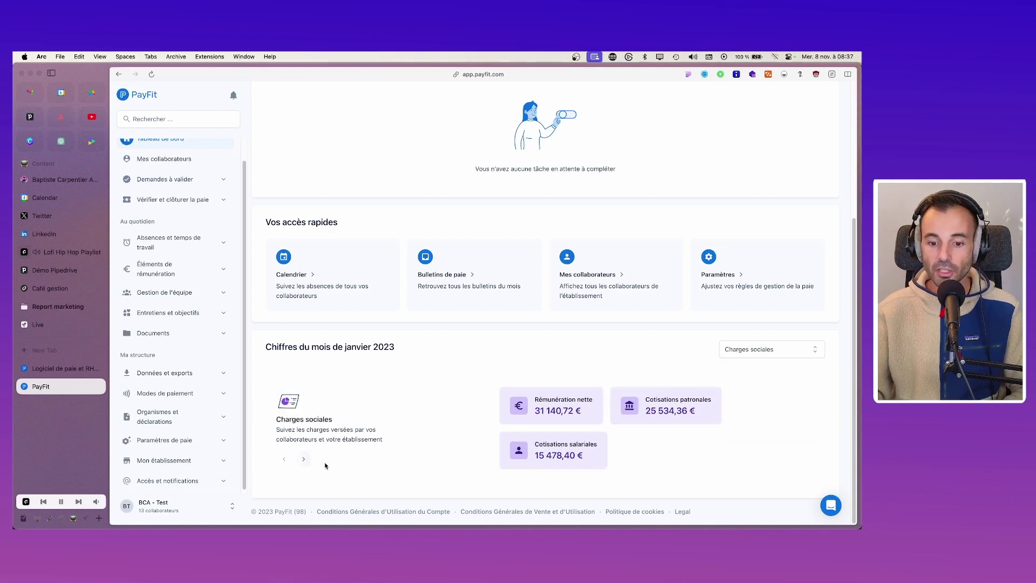
Review the dashboard sections, then open the help messenger and look through its support options and resources
scroll(440, 400, up, 4)
scroll(465, 306, down, 4)
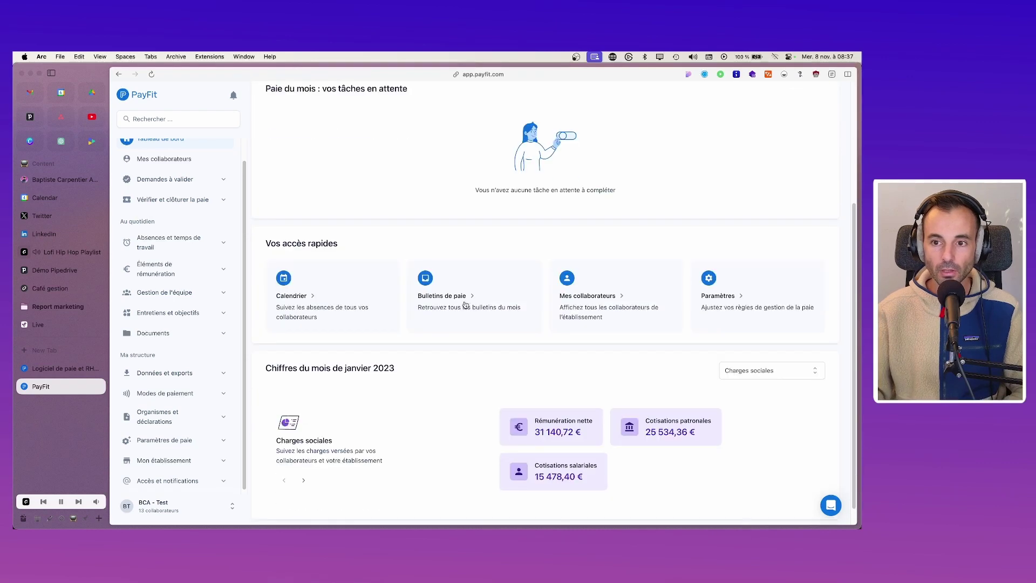
scroll(469, 318, up, 4)
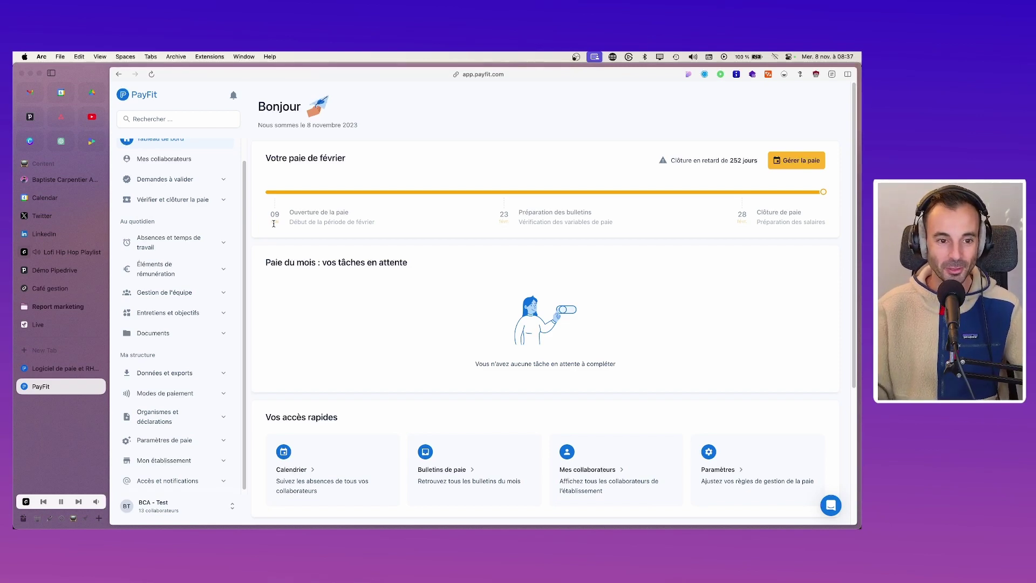
scroll(447, 267, down, 3)
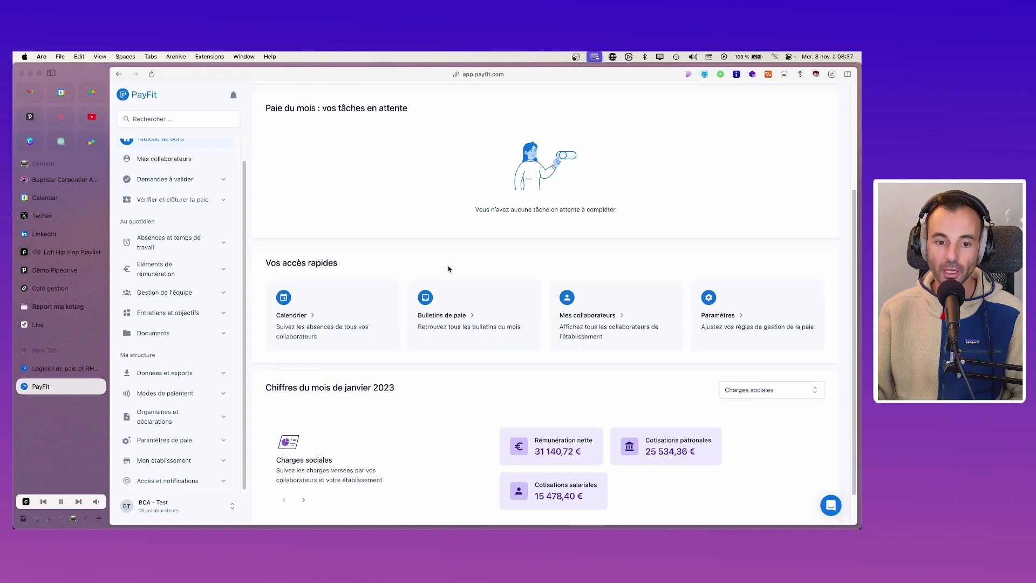
scroll(441, 270, up, 4)
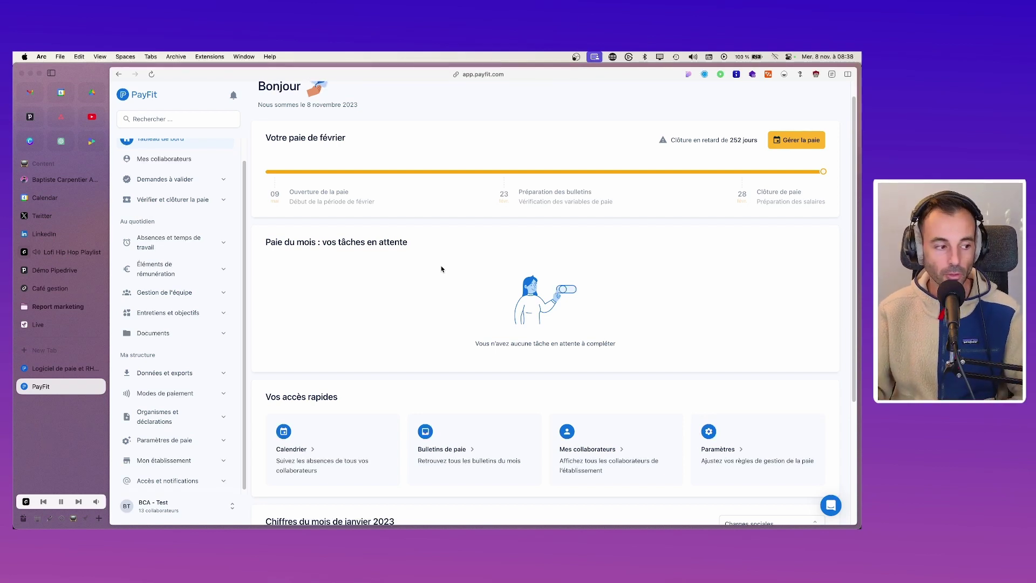
click(831, 506)
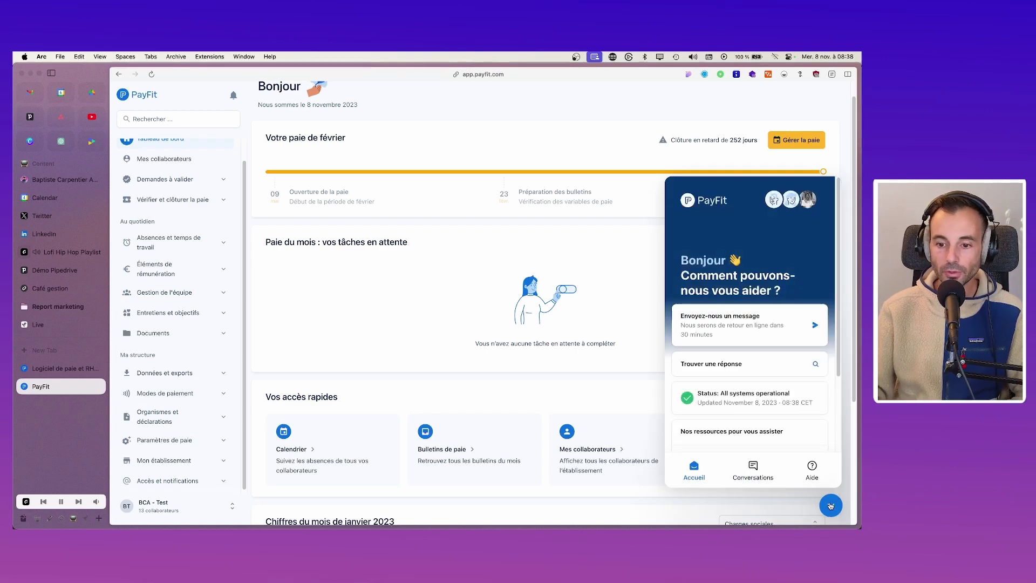
click(830, 506)
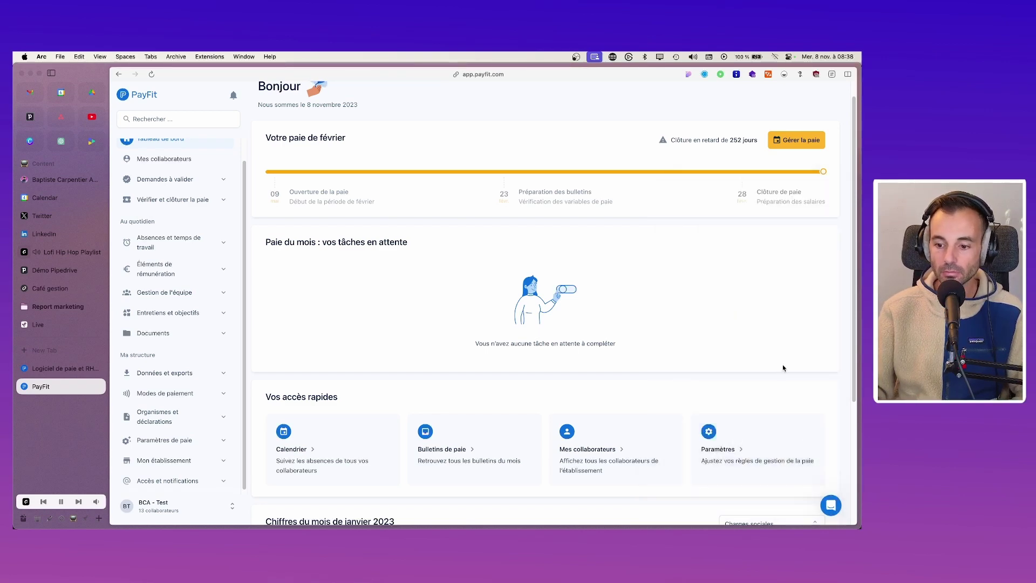
click(831, 506)
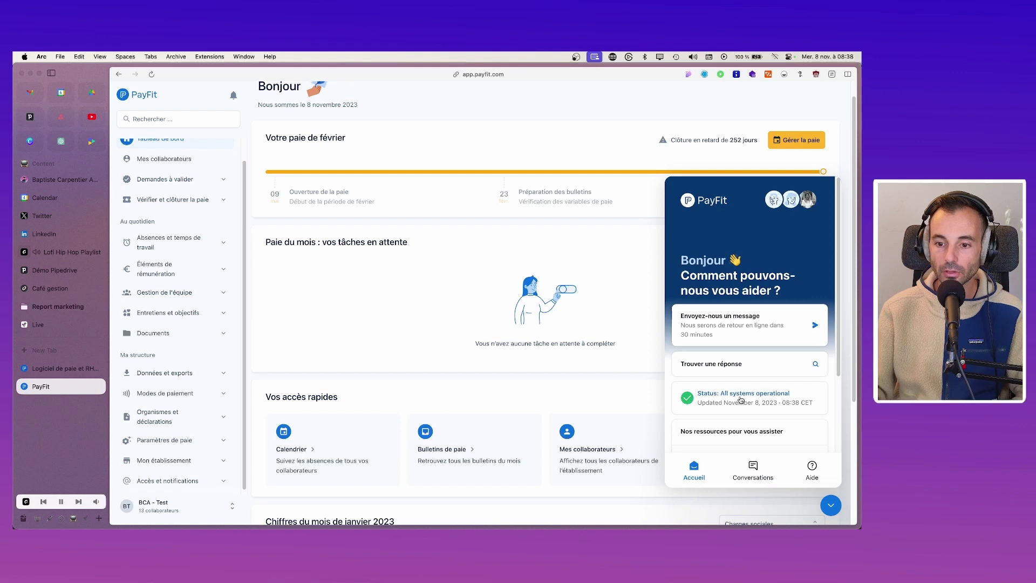
scroll(759, 378, down, 2)
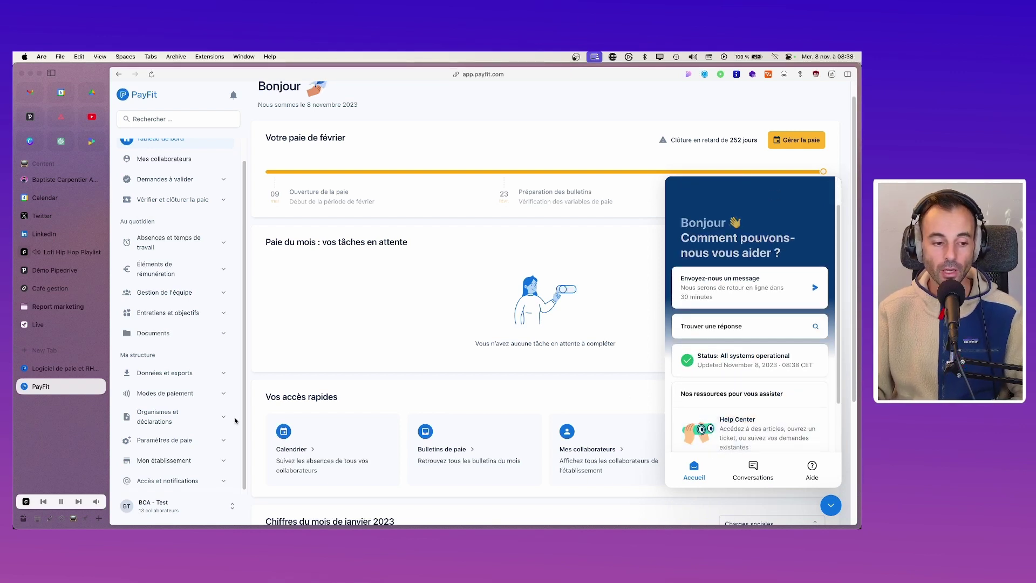
Search the help articles for "point sytec" and close the help messenger
click(95, 502)
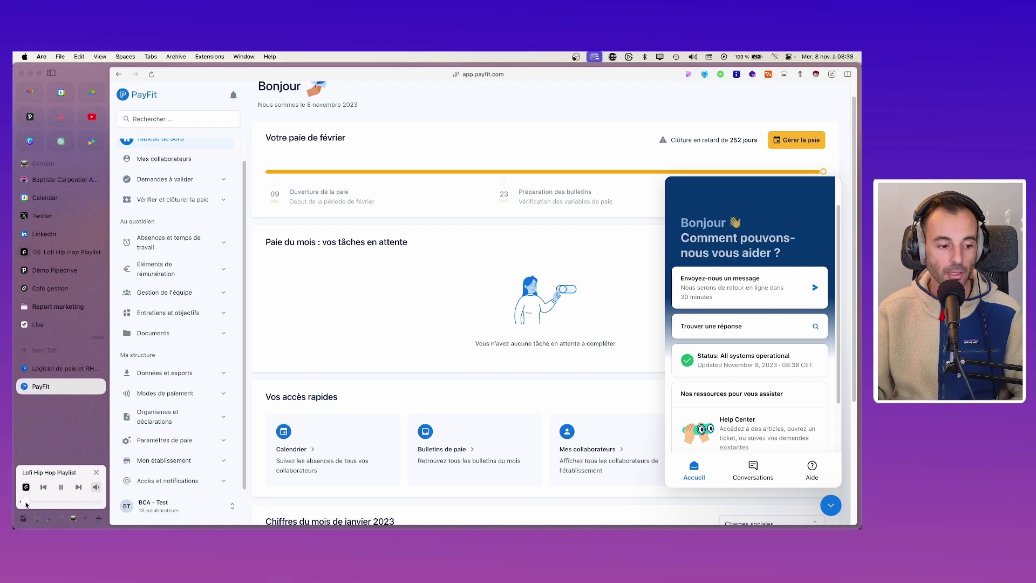
click(723, 326)
text(point sytec)
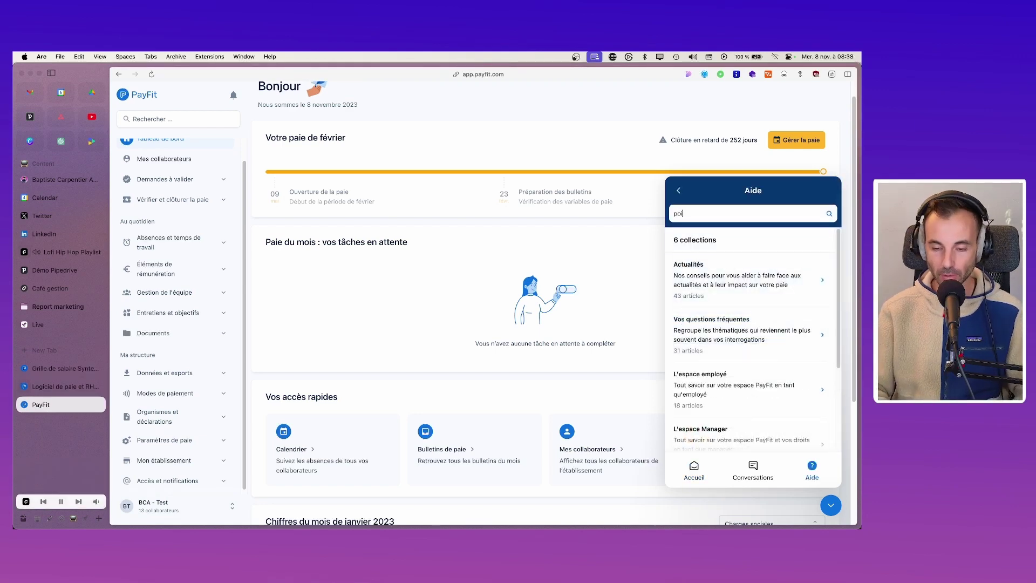
click(832, 505)
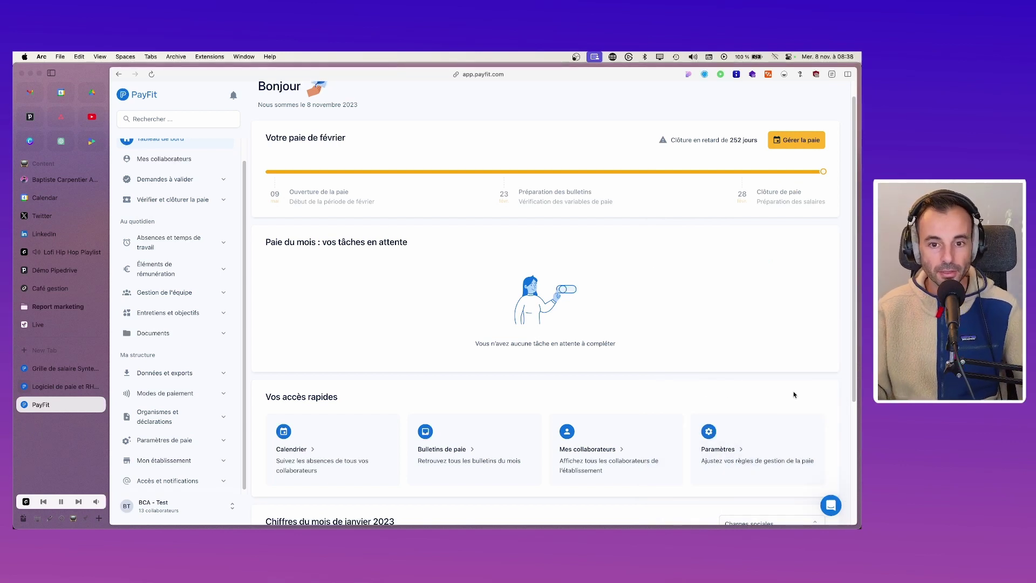
Open the list of collaborators and view the profile of the first listed employee, whose position is STAGAIRE
scroll(808, 494, up, 2)
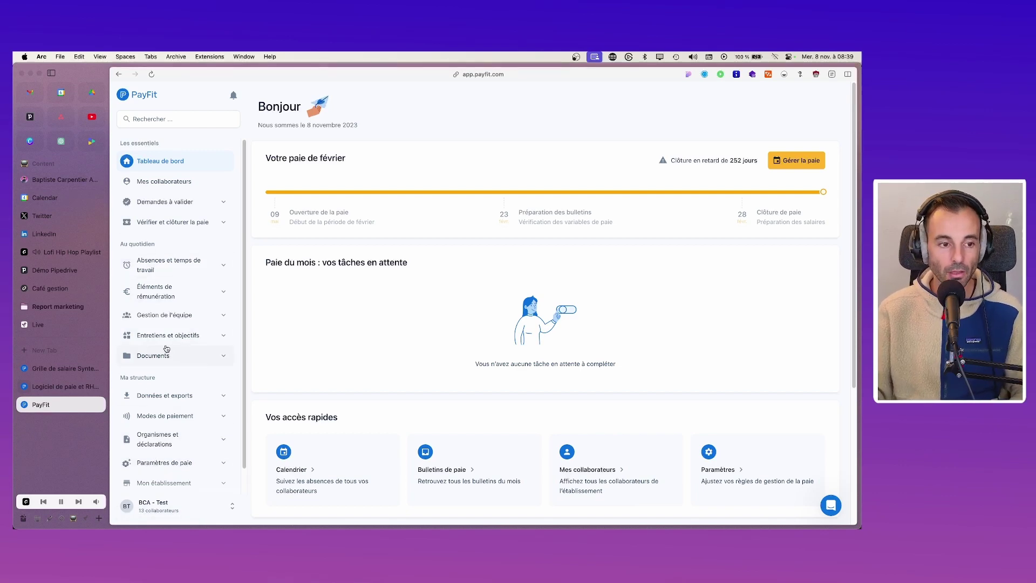
click(167, 185)
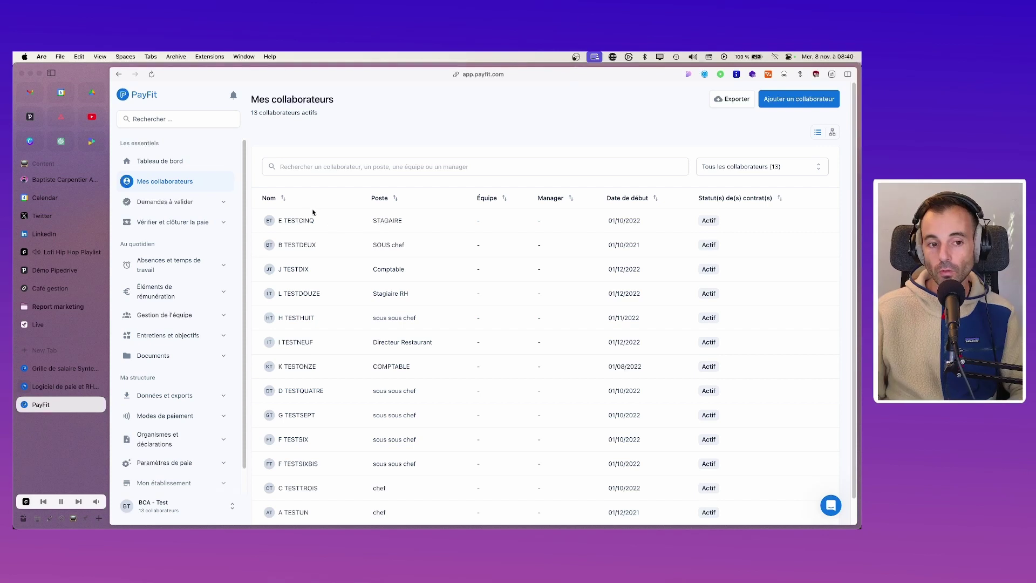
click(285, 224)
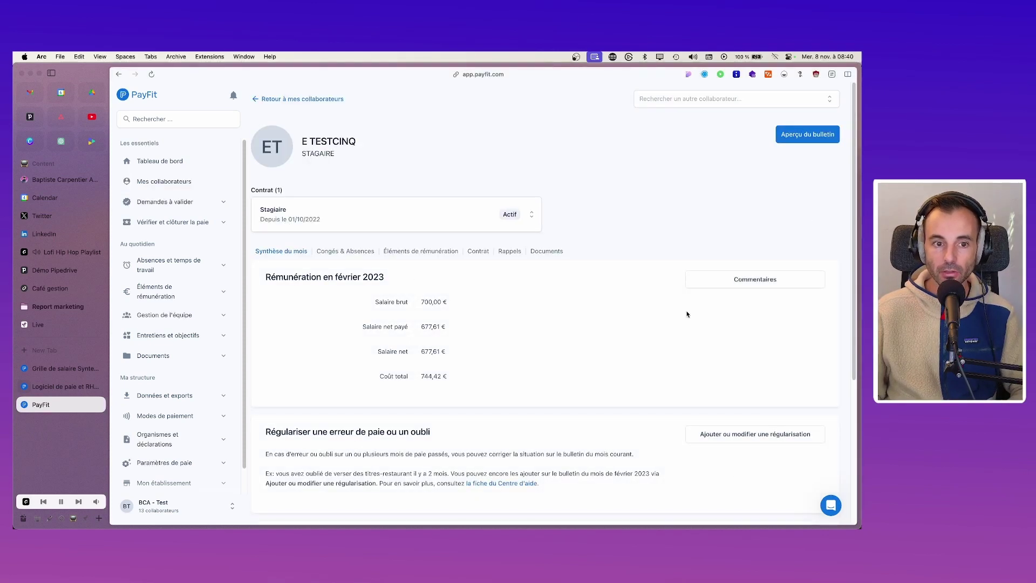
Add a profile photo to the STAGAIRE employee's record and save it
mouse_move(272, 146)
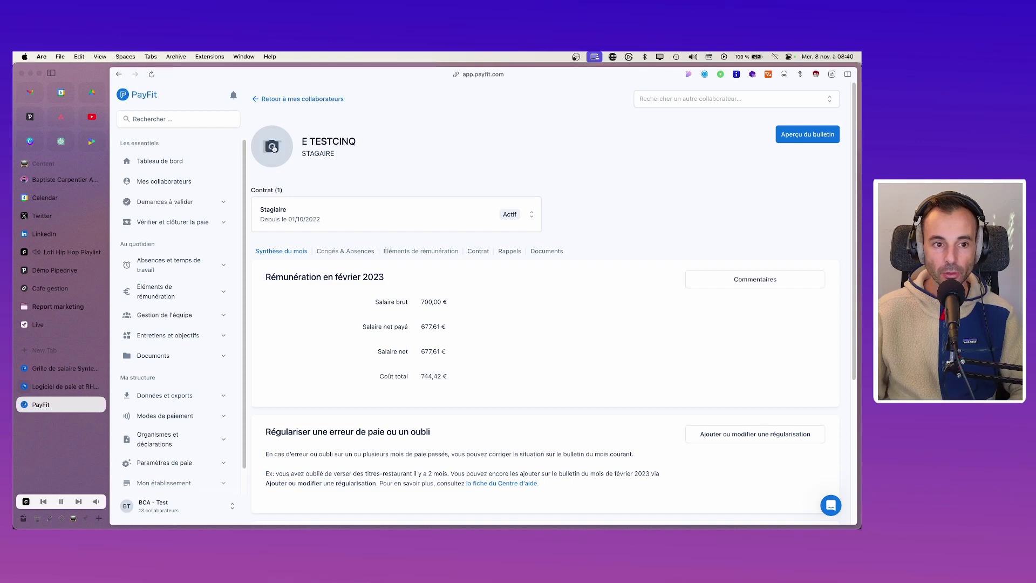
click(273, 146)
click(644, 381)
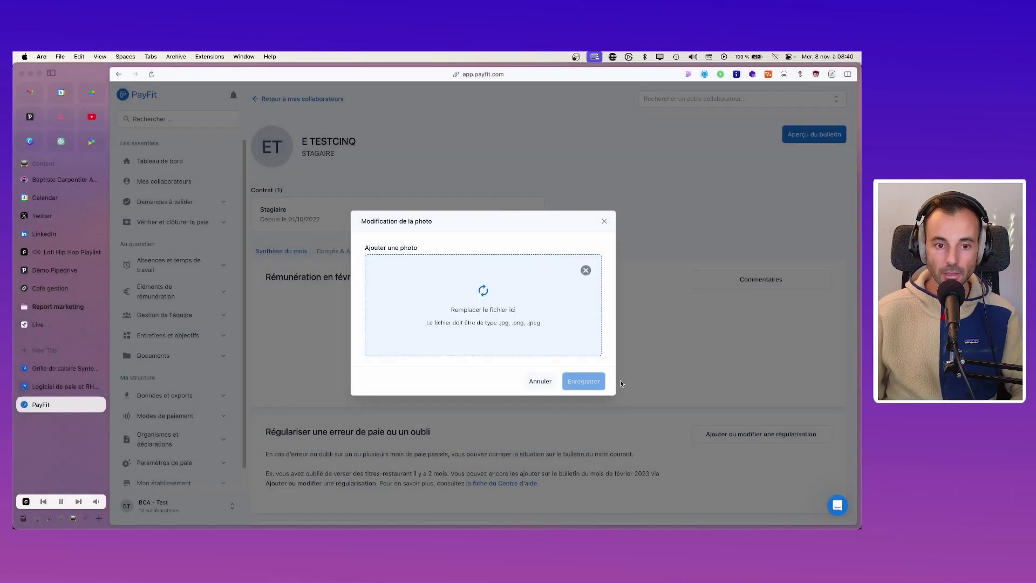
click(587, 380)
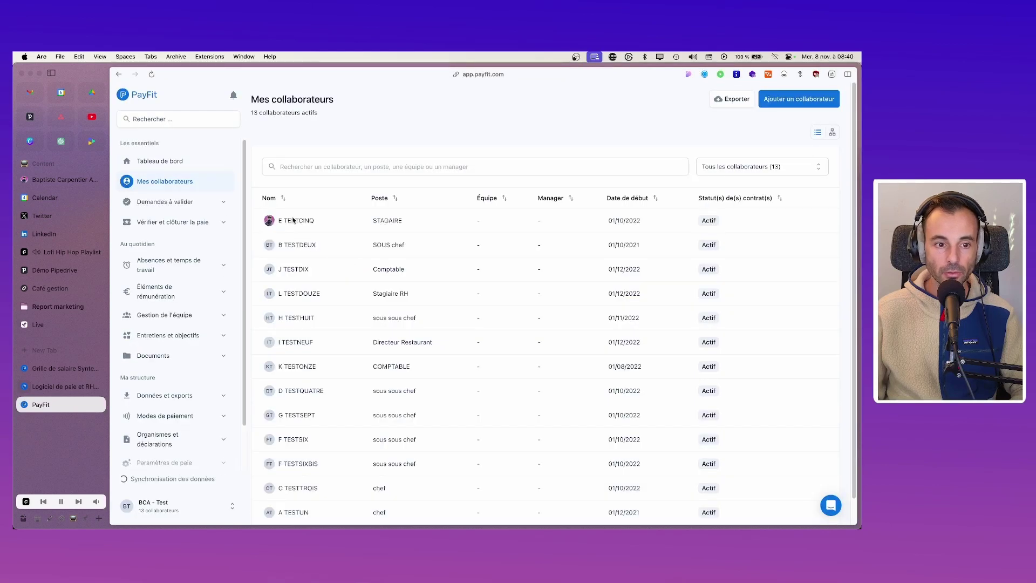
Reopen the STAGAIRE employee's profile and show the list of their contracts
click(294, 221)
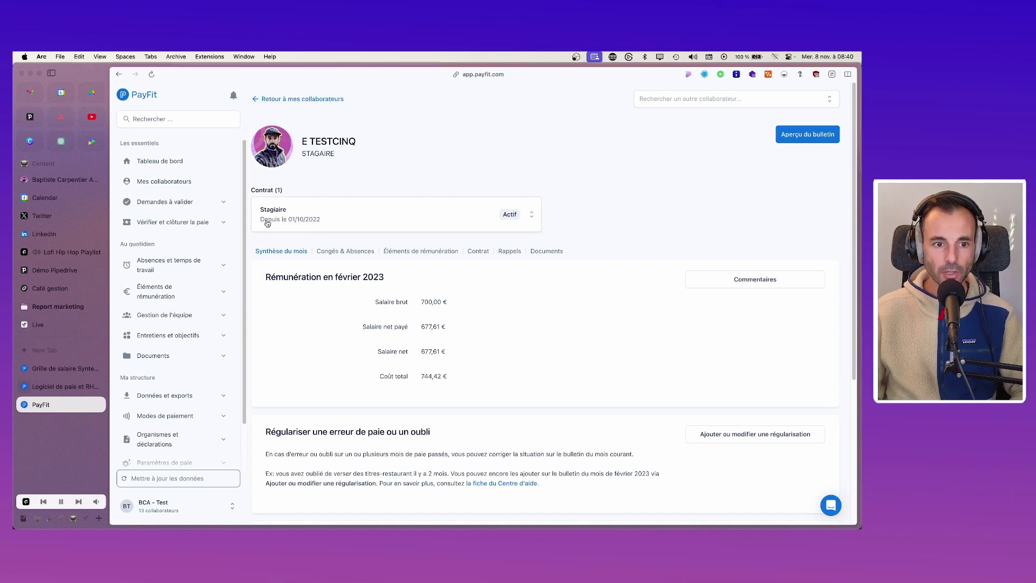
click(459, 218)
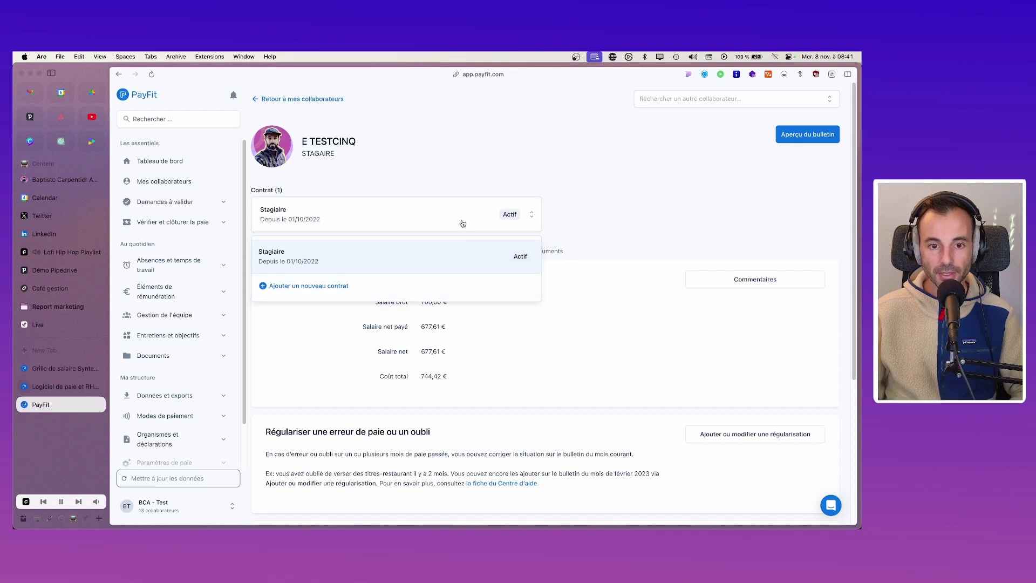
Check the STAGAIRE employee's contract list and collapse it to return to the monthly summary
click(398, 225)
click(398, 225)
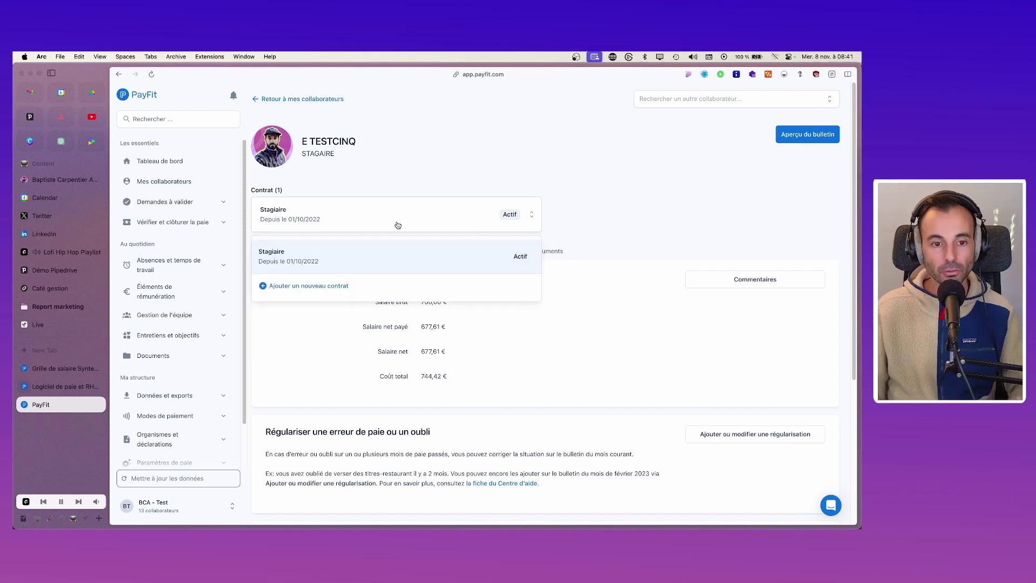
click(397, 225)
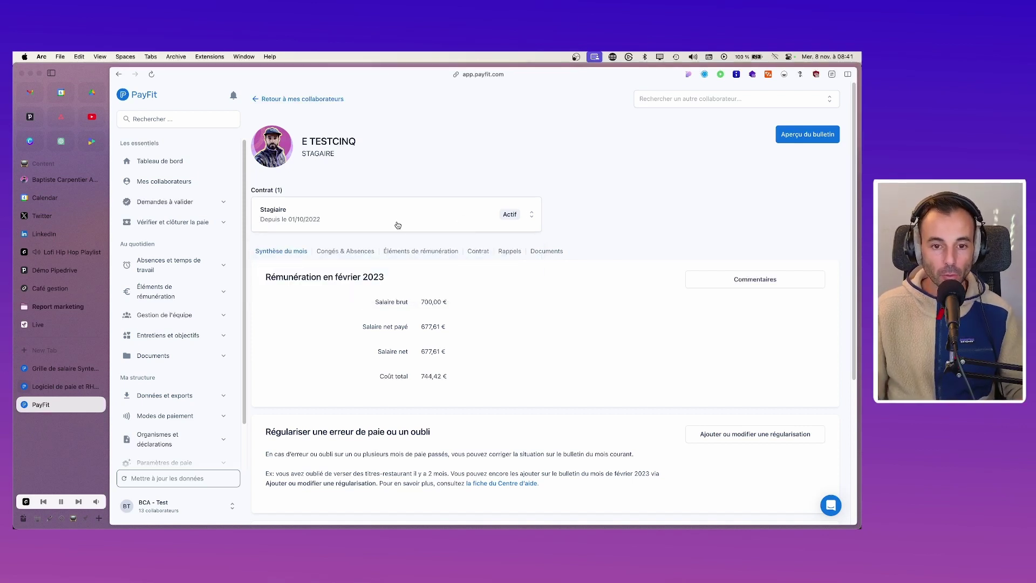
click(398, 225)
click(398, 226)
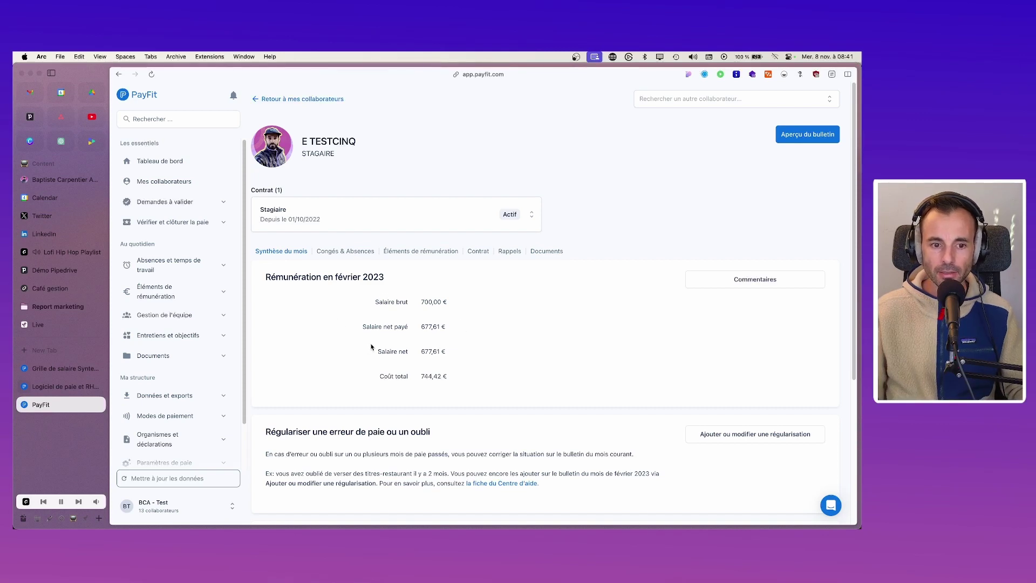
Write "Merci" as the one-time comment for the STAGAIRE employee's February 2023 payslip
click(747, 281)
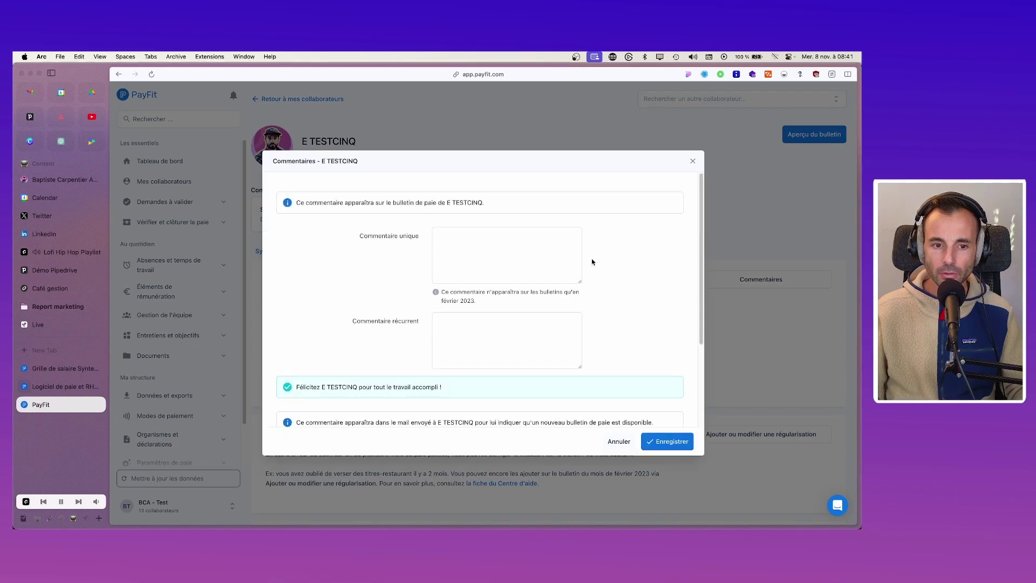
scroll(500, 263, down, 5)
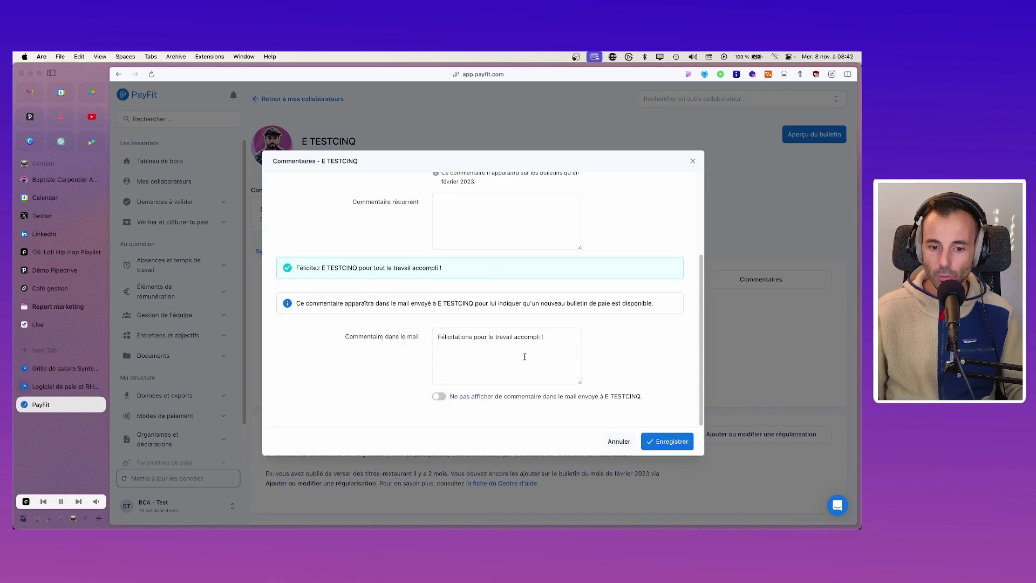
scroll(496, 260, up, 5)
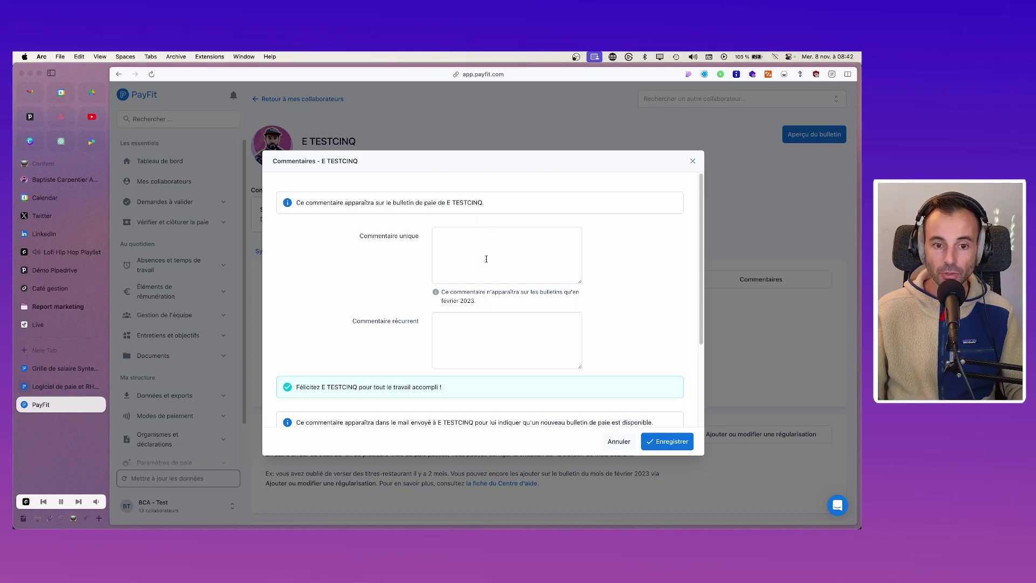
click(486, 259)
text(Merci)
Review the recurring comment and email comment options, and save the employee's payslip comments
scroll(531, 331, down, 1)
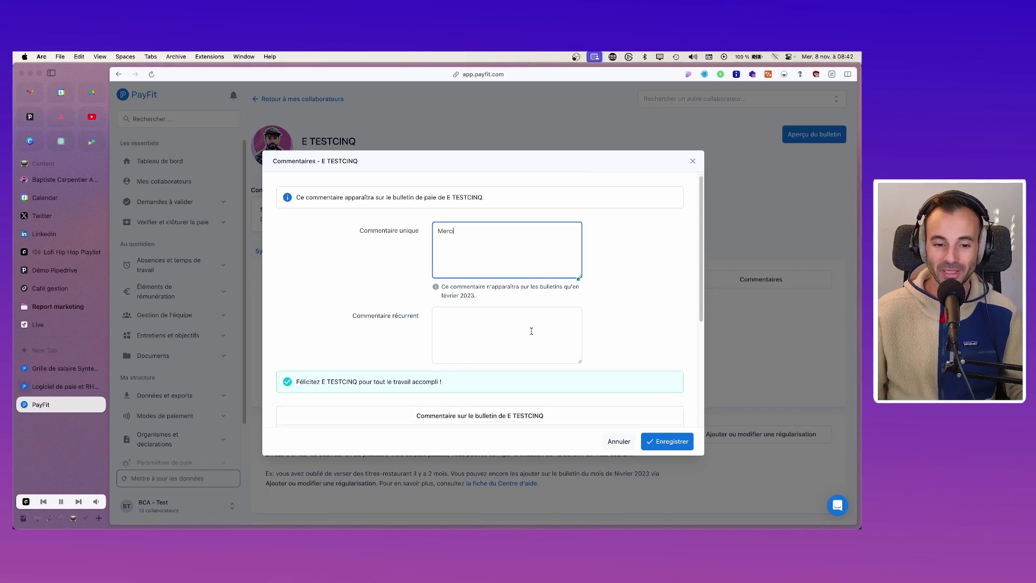
scroll(531, 331, down, 5)
scroll(384, 290, up, 6)
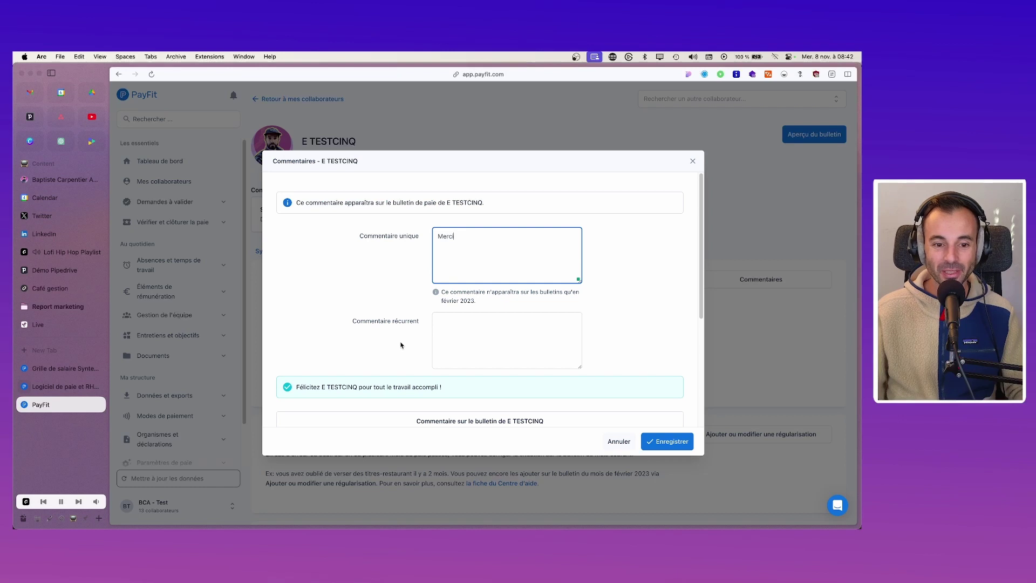
scroll(401, 345, down, 1)
click(475, 299)
scroll(483, 302, down, 5)
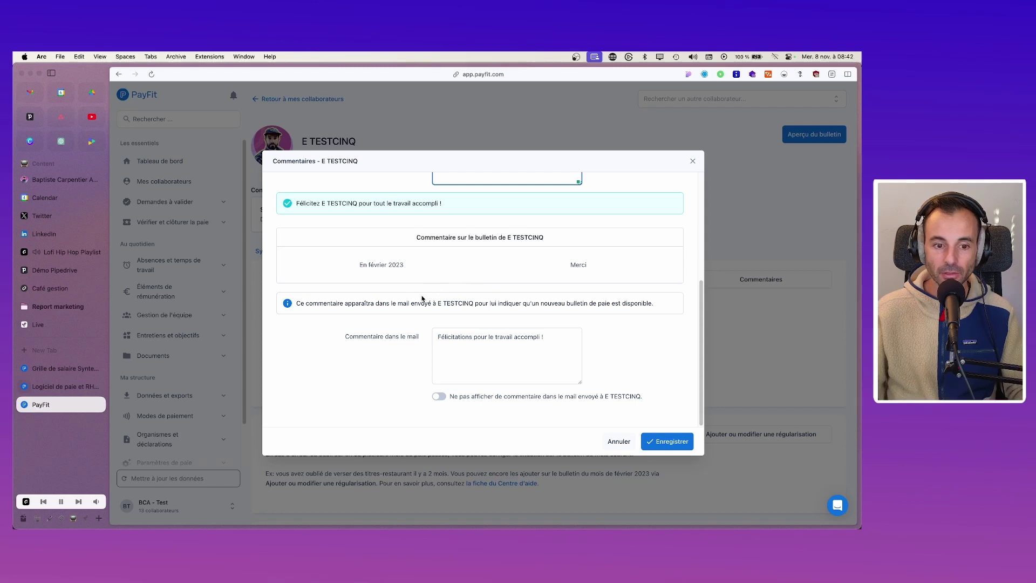
click(553, 342)
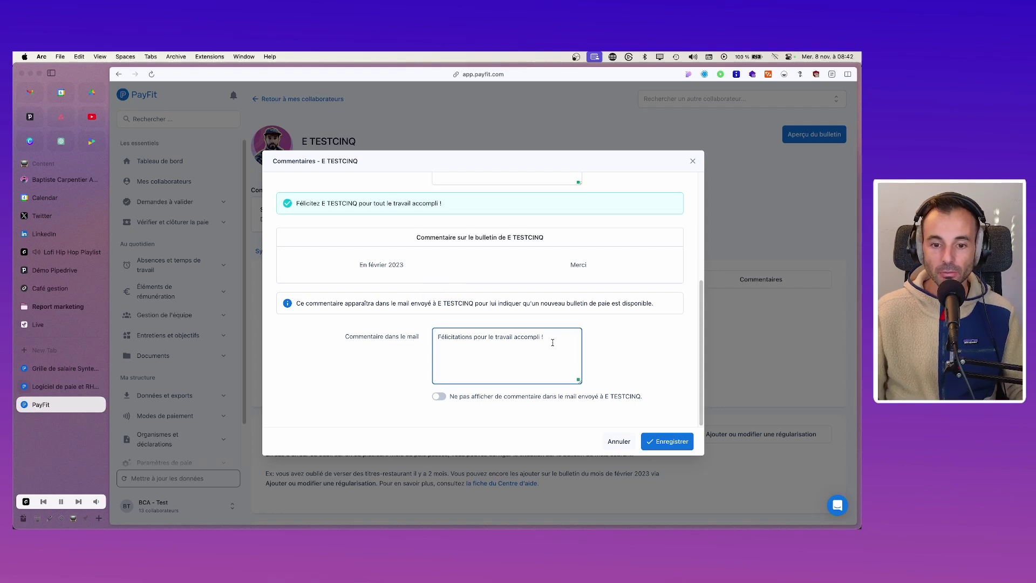
scroll(372, 293, up, 4)
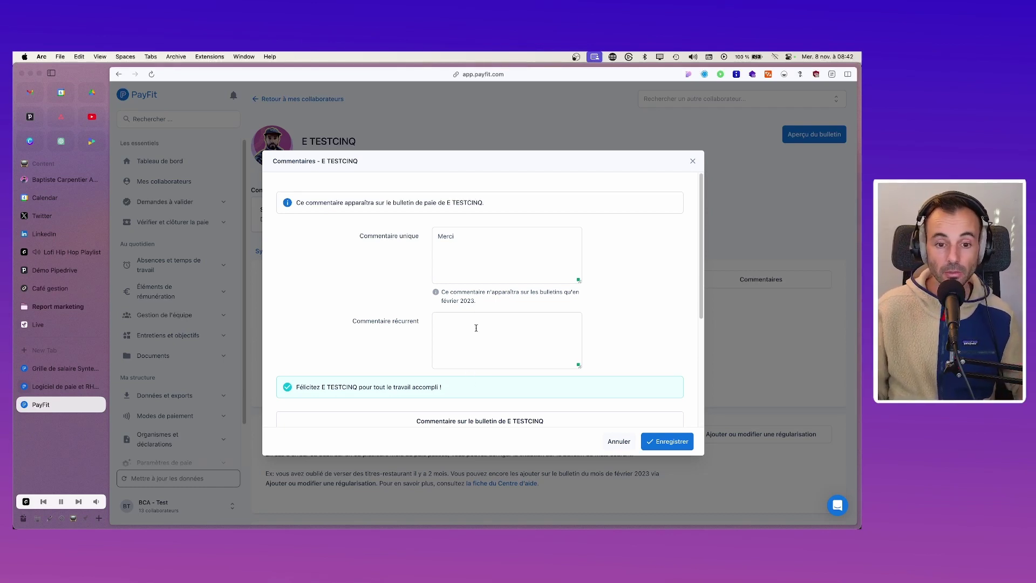
click(667, 441)
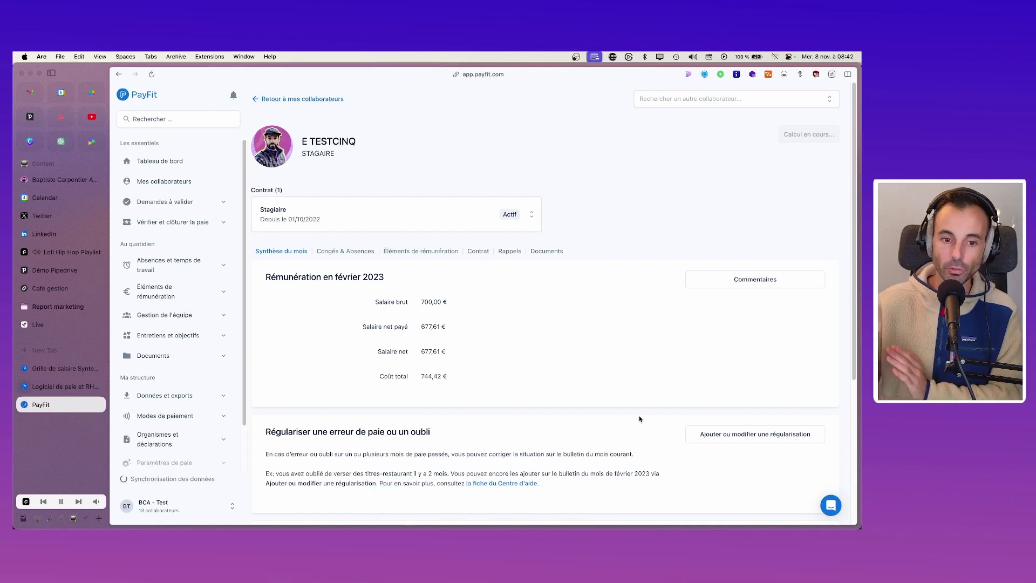
View the form for adding or modifying a payroll regularisation for the employee, and close it without changes
scroll(494, 370, down, 1)
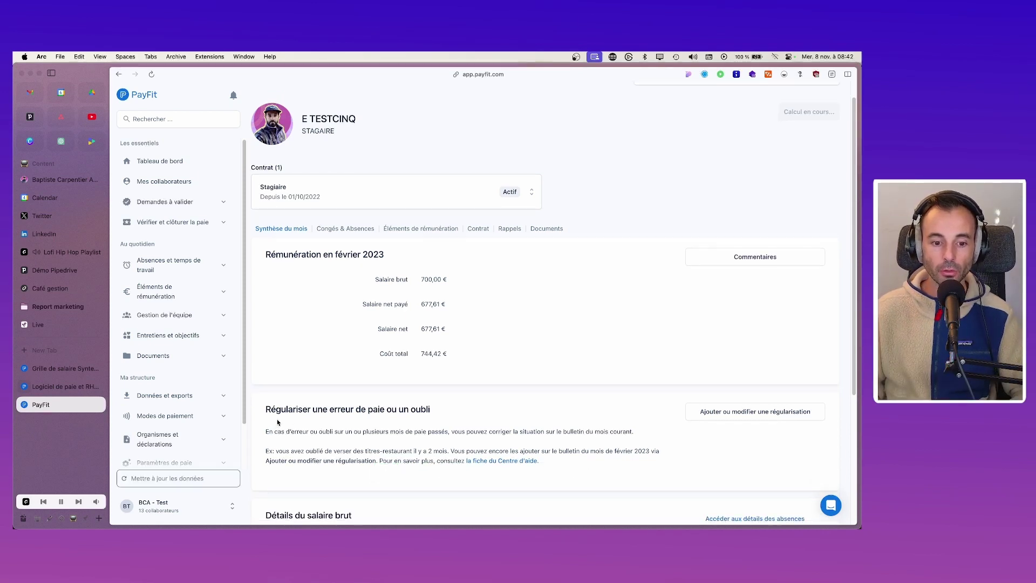
click(738, 413)
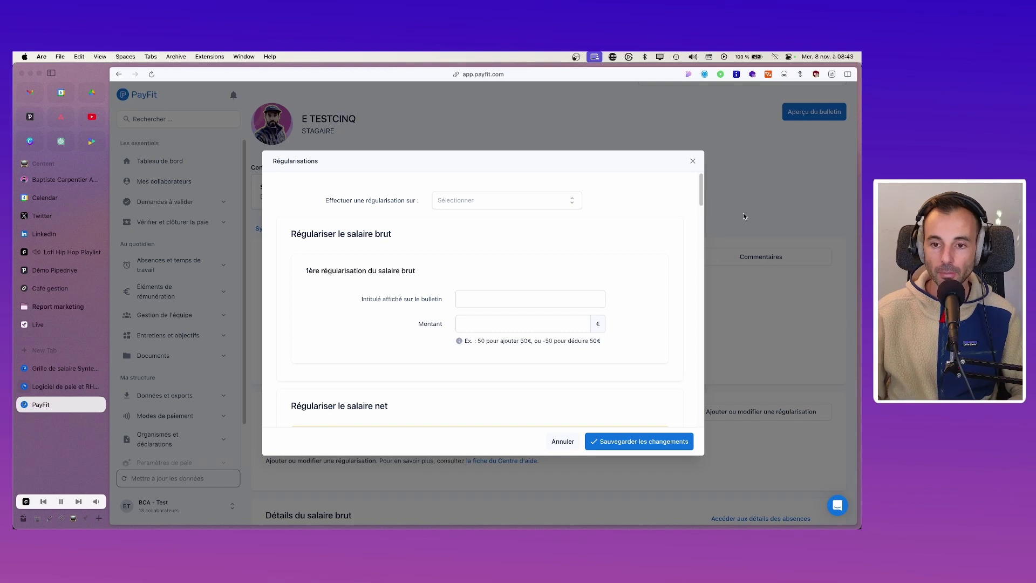
click(692, 161)
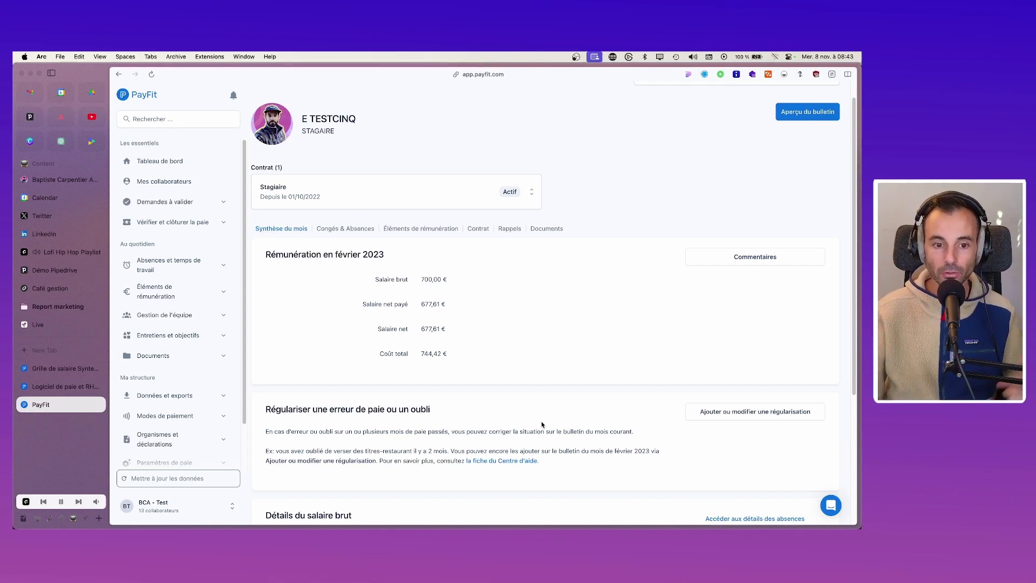
scroll(543, 425, down, 4)
click(780, 305)
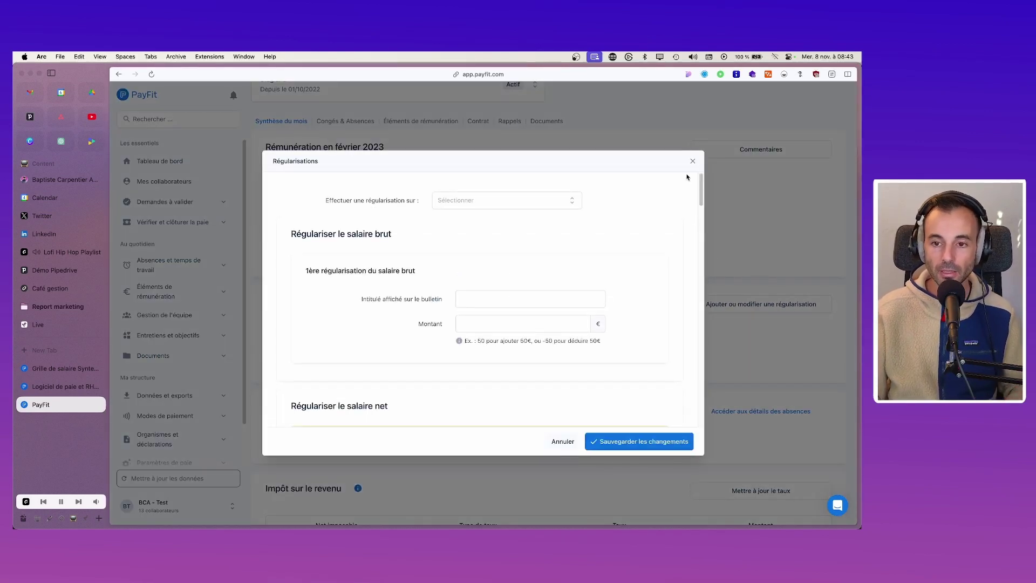
click(693, 162)
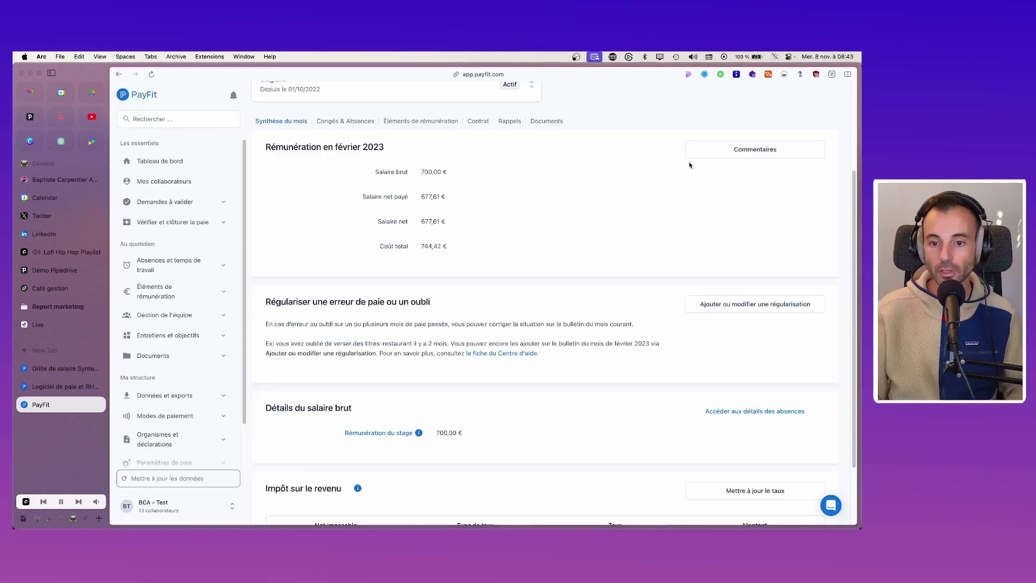
click(788, 305)
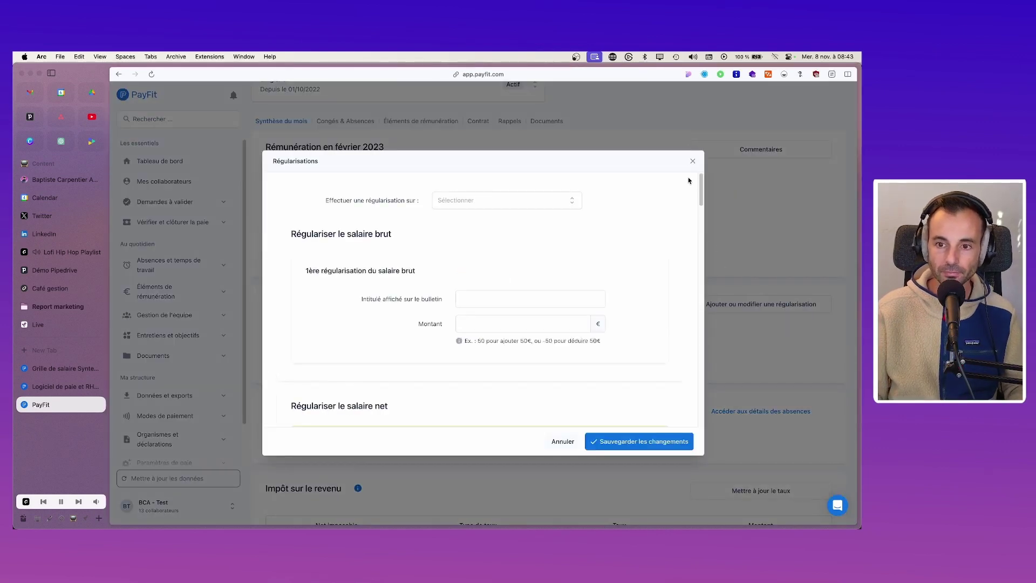
click(692, 161)
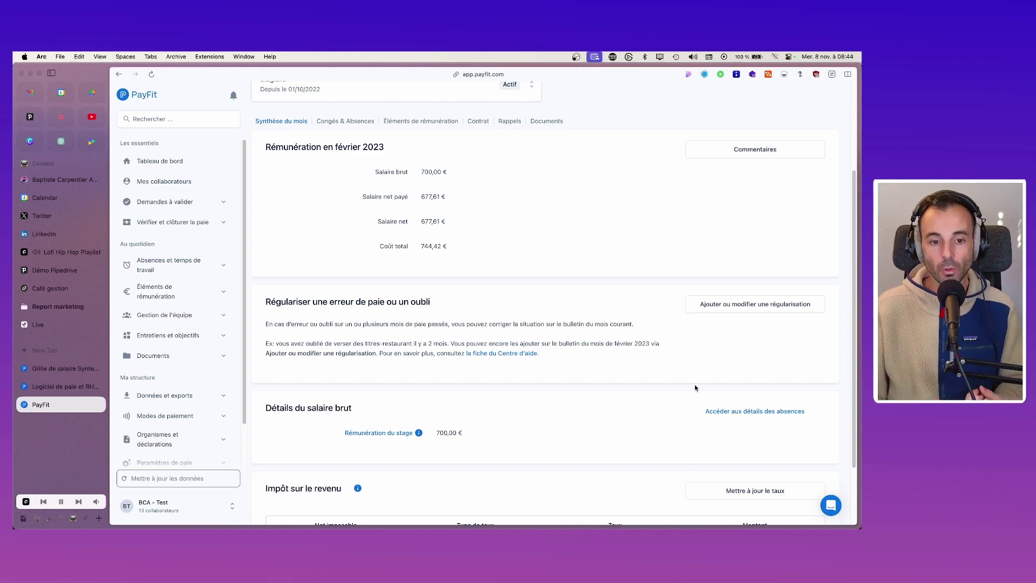
View the internship pay forecasts from the gross salary details and close them
scroll(698, 387, down, 3)
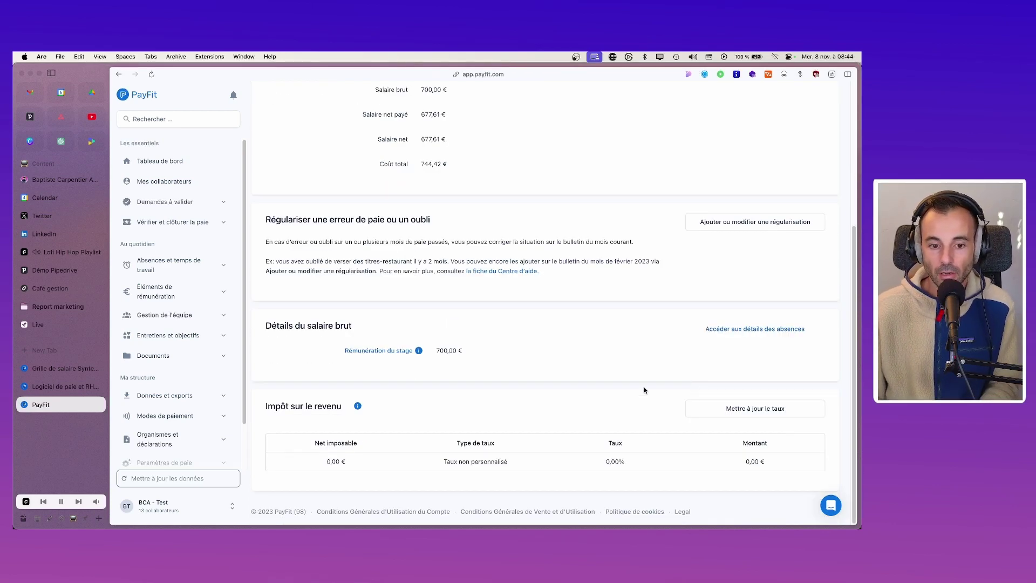
click(417, 350)
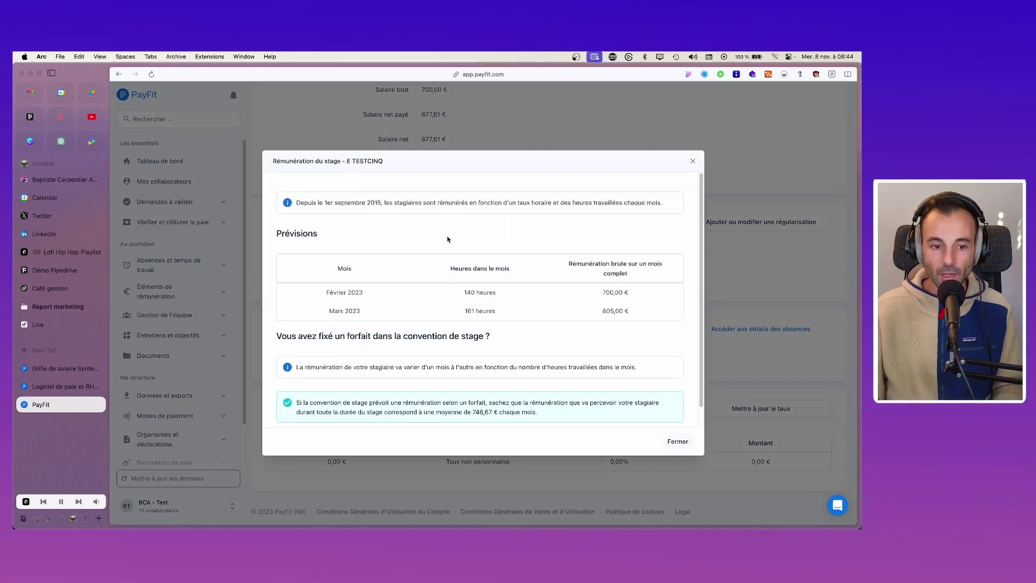
scroll(443, 308, down, 1)
scroll(438, 306, up, 1)
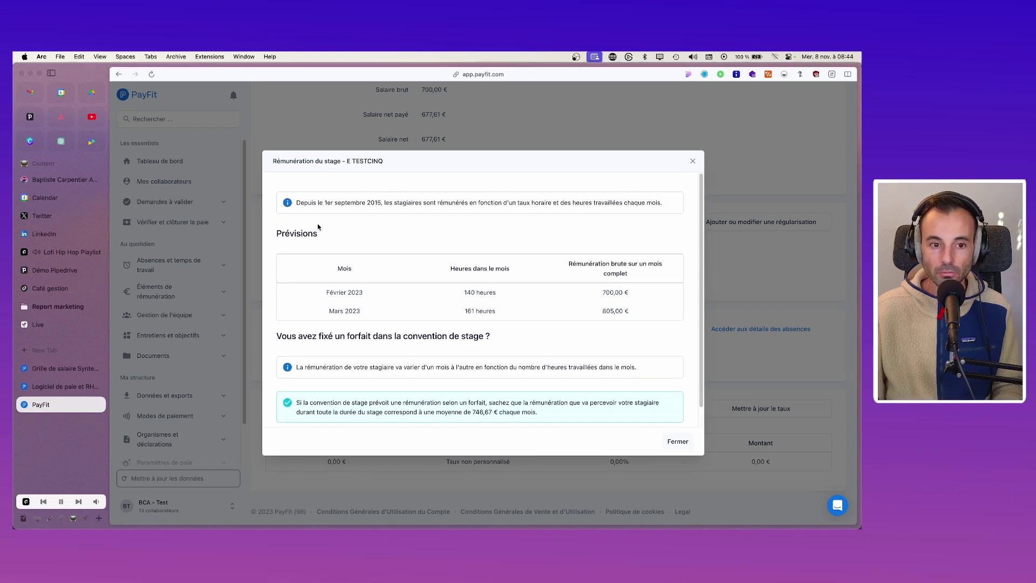
click(693, 161)
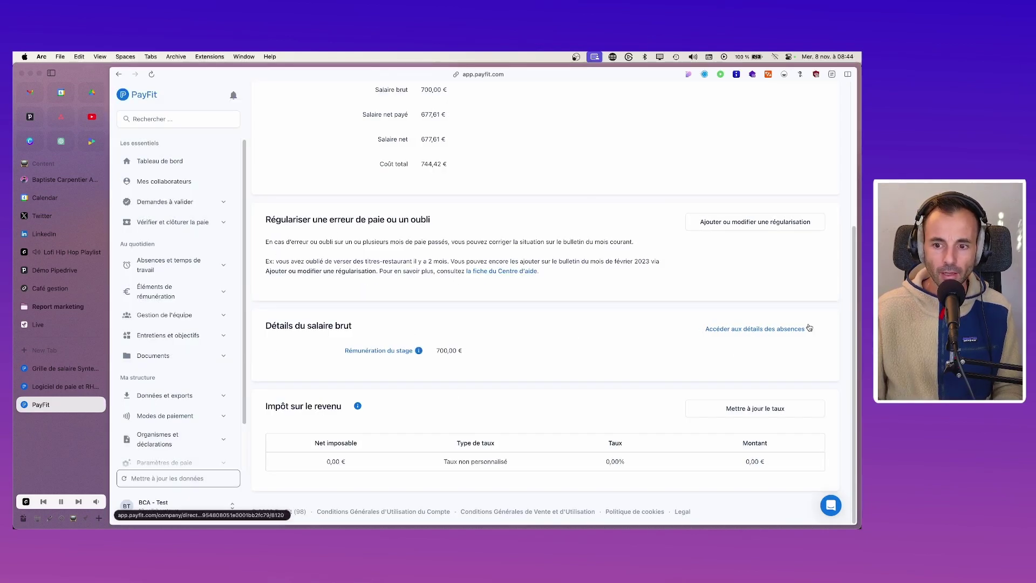
Try the link to the absence details and toggle the income tax explanation
click(769, 330)
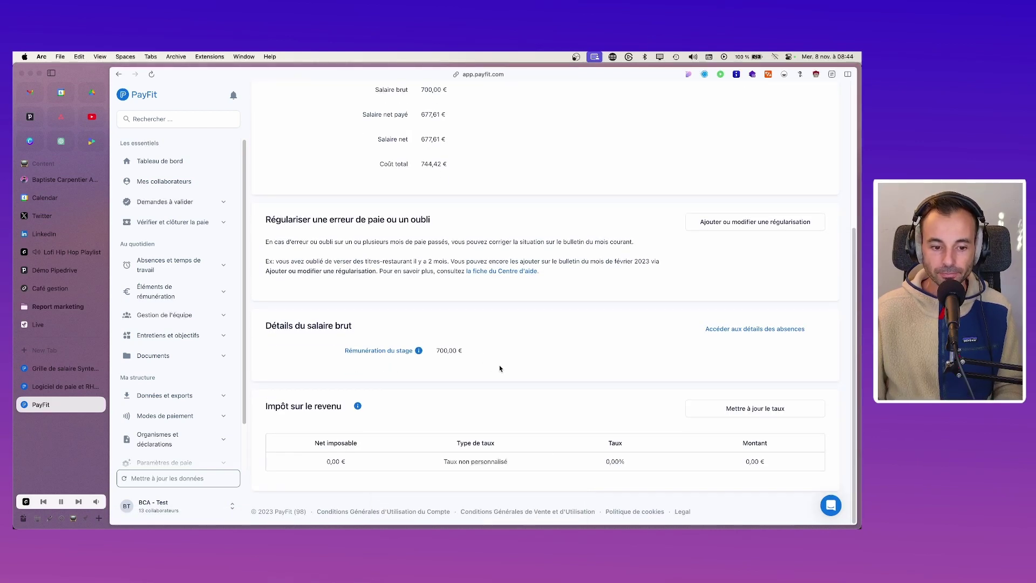
click(357, 407)
click(358, 407)
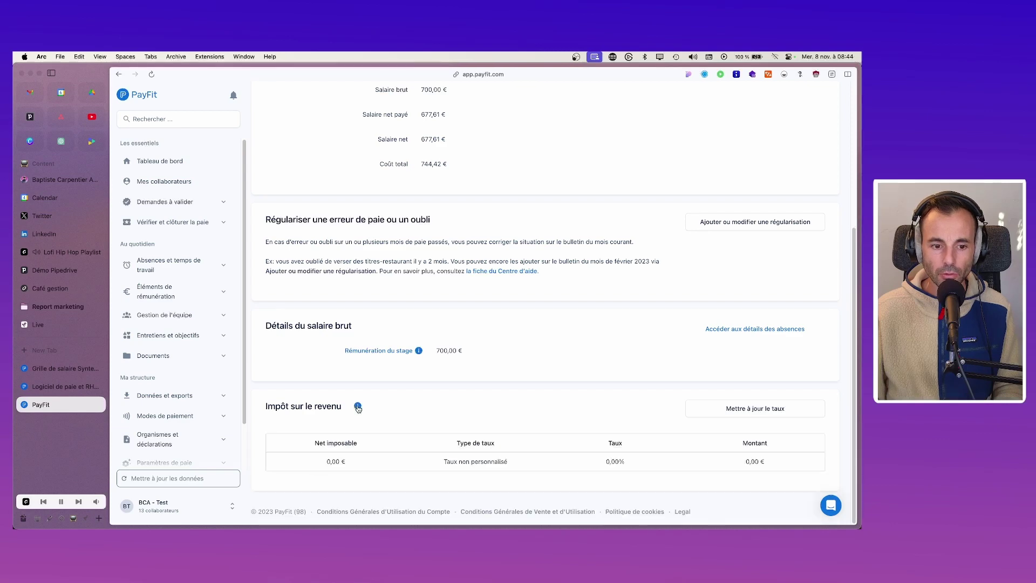
Reopen the explanation of how the internship pay is calculated and close it again
click(419, 350)
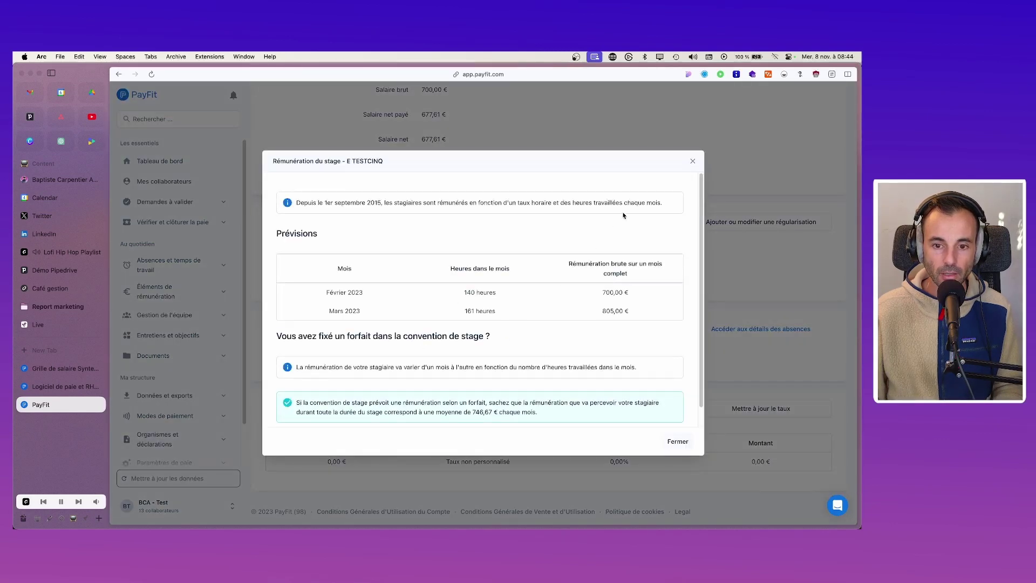
click(693, 161)
click(419, 352)
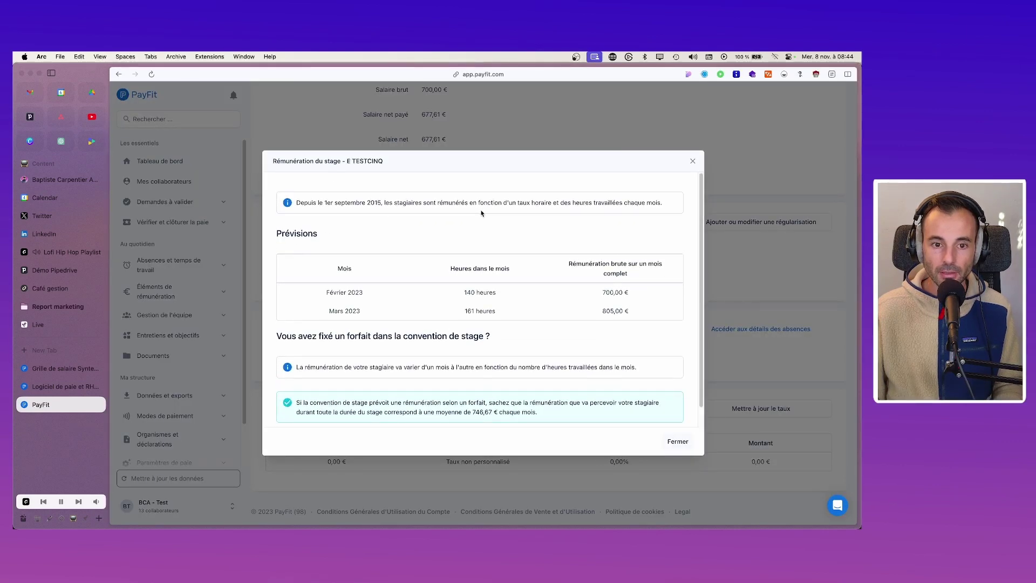
click(693, 161)
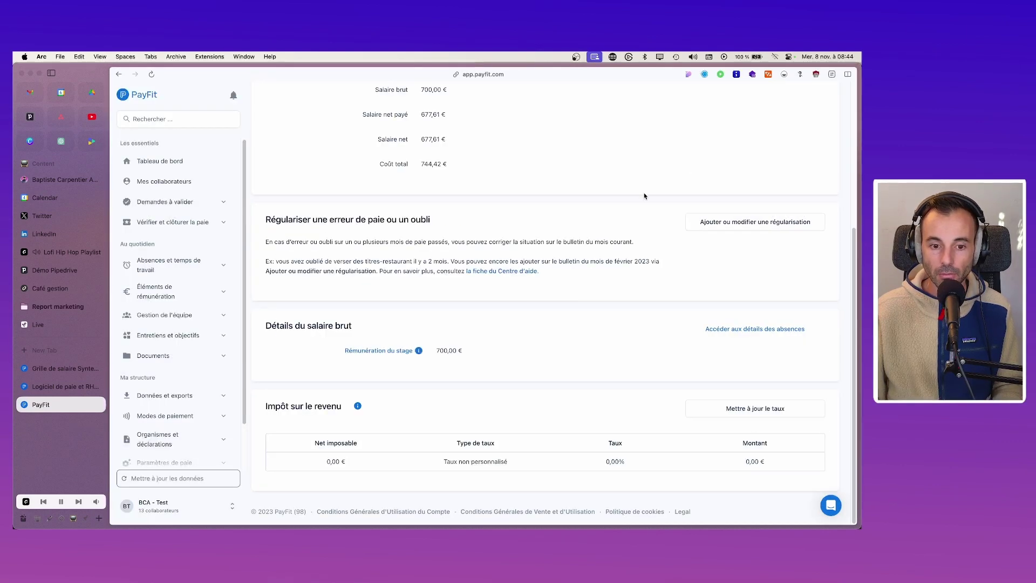
Expand the income tax explanation, read when a non-personalised rate applies, and collapse it
click(358, 406)
scroll(358, 399, down, 3)
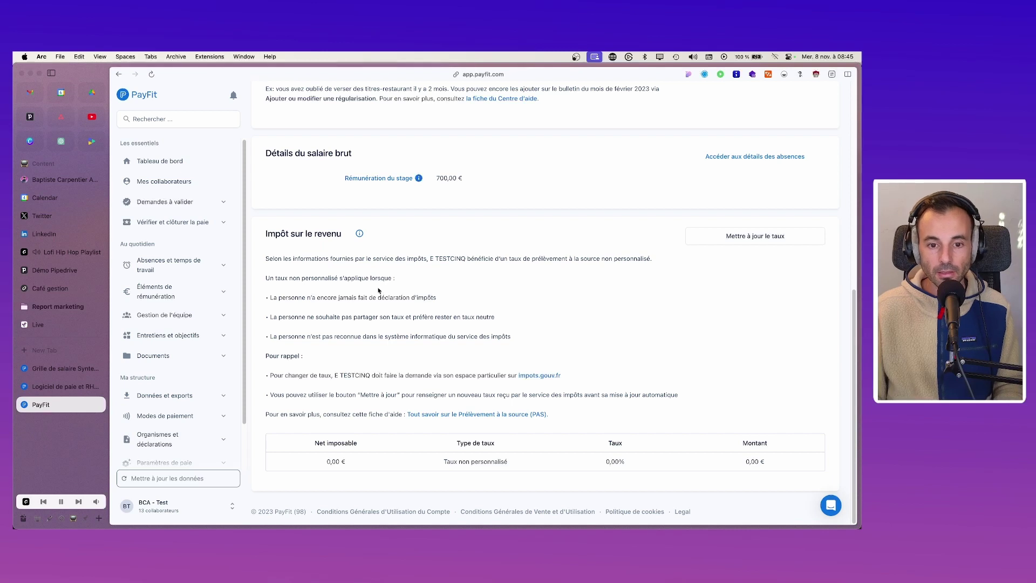
click(359, 234)
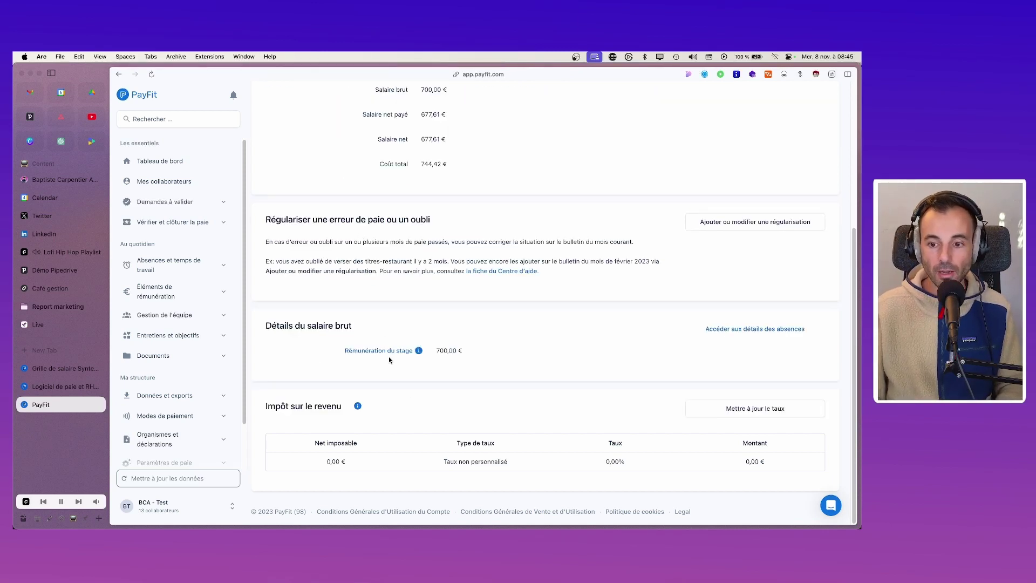
Show the employee's Congés & Absences section and expand the company-wide Absences et temps de travail options
scroll(393, 378, up, 5)
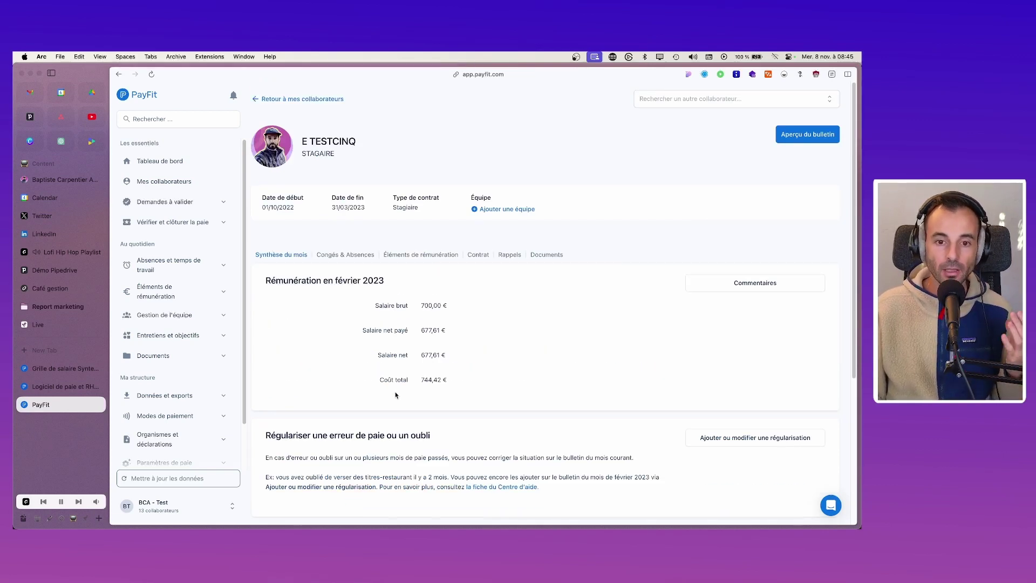
scroll(396, 395, down, 5)
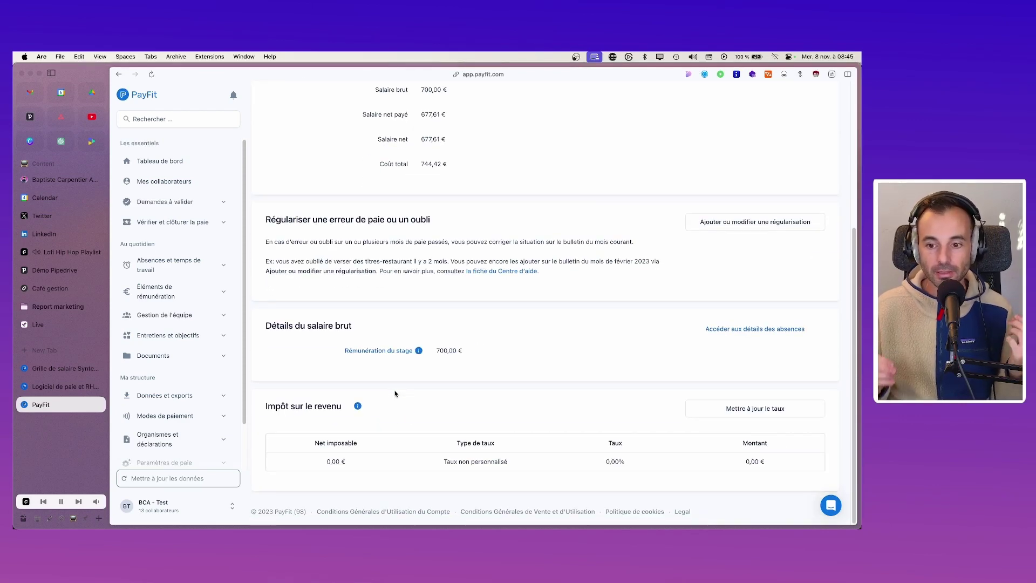
scroll(395, 394, up, 1)
scroll(394, 393, up, 3)
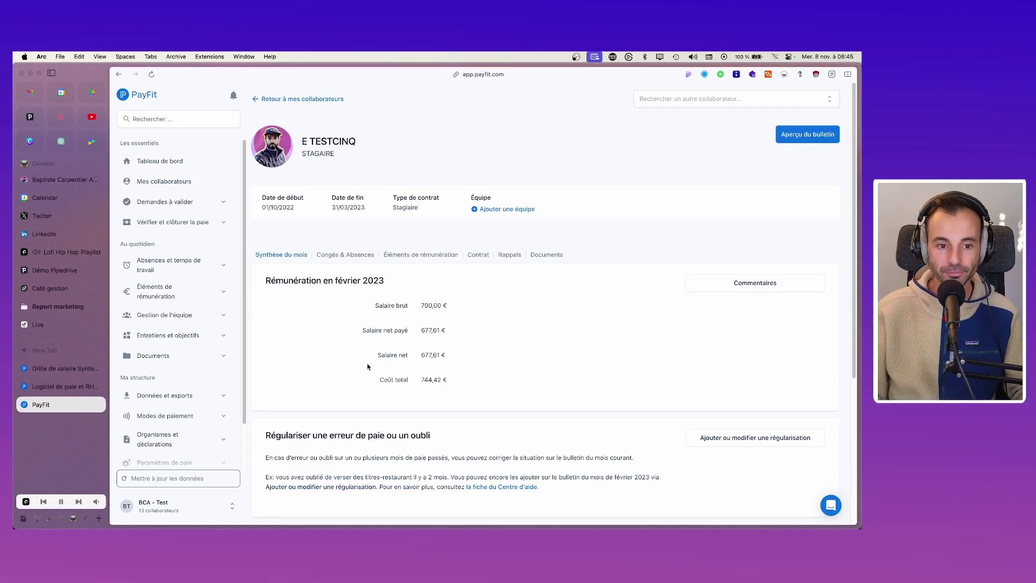
click(350, 255)
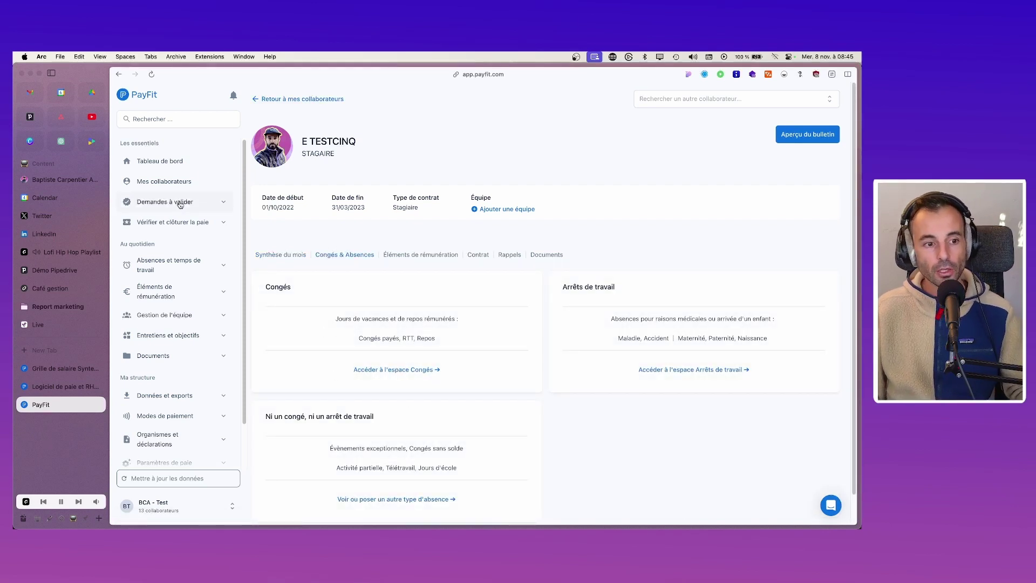
click(191, 266)
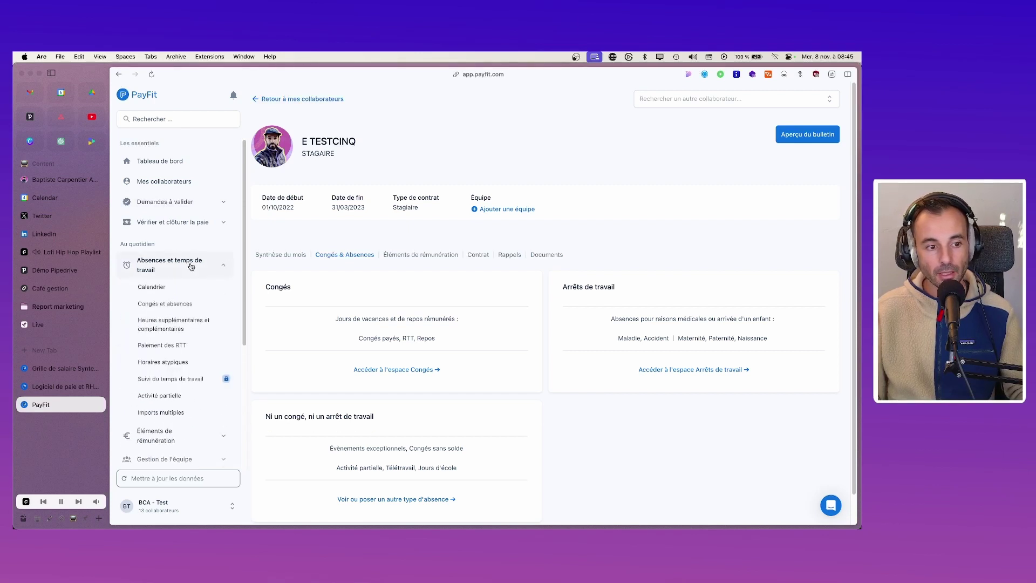
Collapse the company-wide Absences et temps de travail options and show the employee's Éléments de rémunération section
click(190, 269)
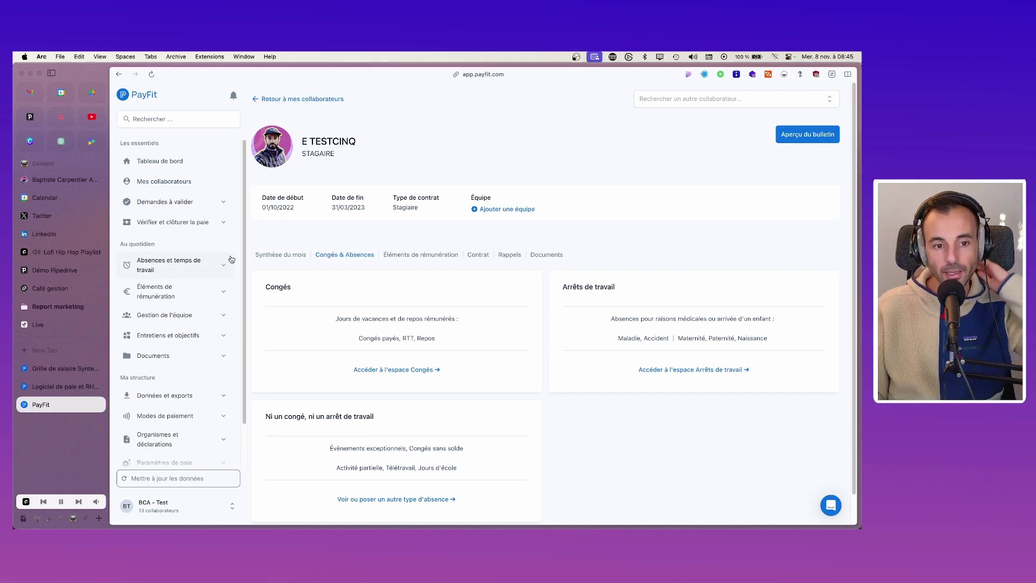
scroll(445, 342, down, 1)
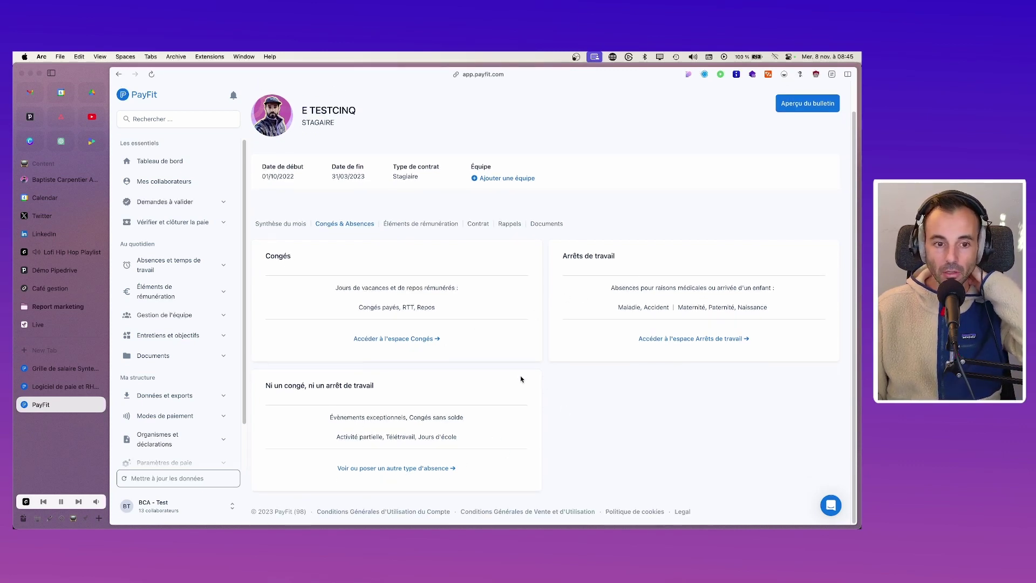
click(431, 224)
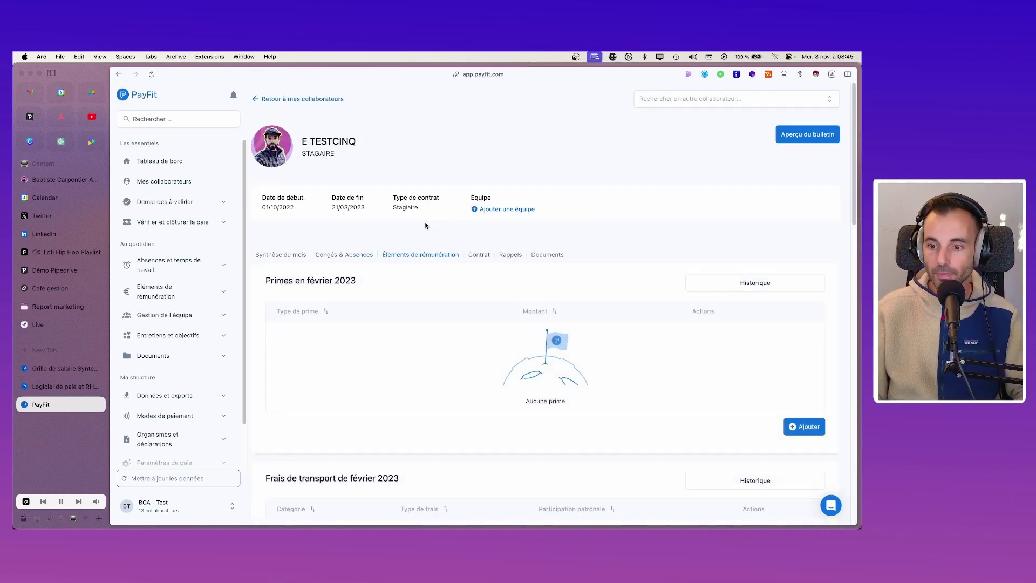
scroll(680, 296, down, 1)
scroll(437, 288, up, 1)
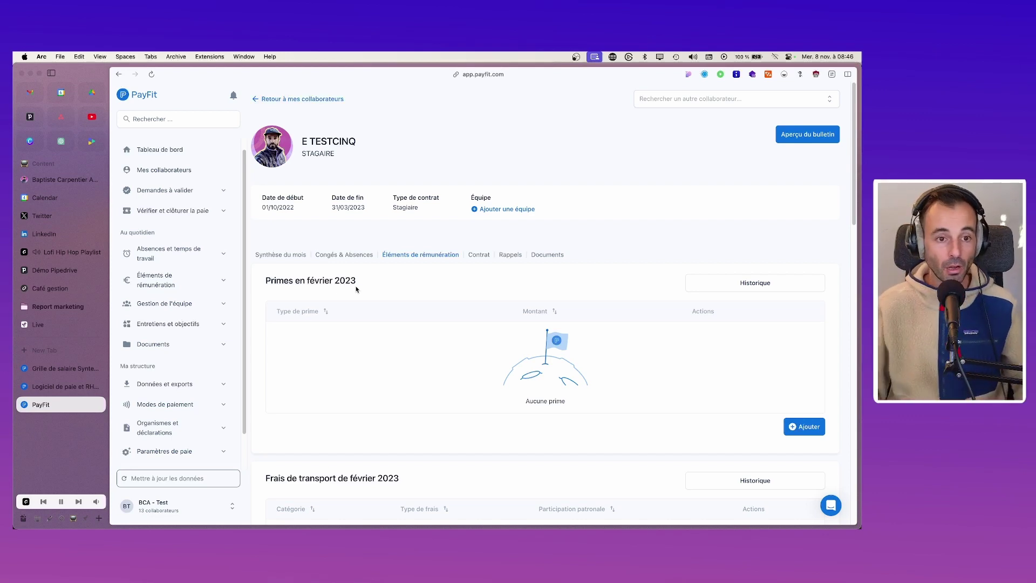
Start adding a February 2023 bonus linked to Aux performances, with Prime de bilan as its type, after trying À la convention collective
click(810, 428)
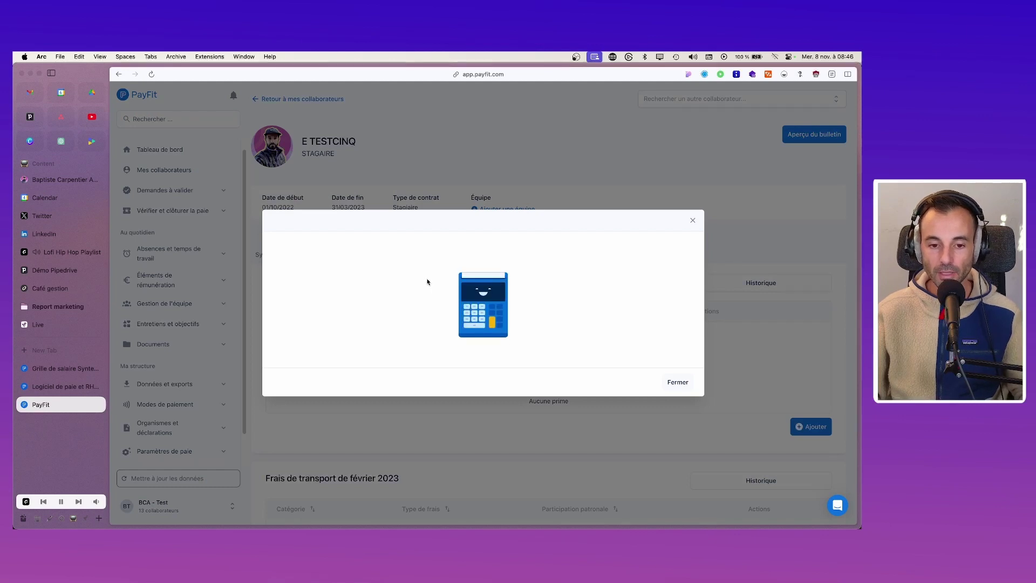
click(460, 302)
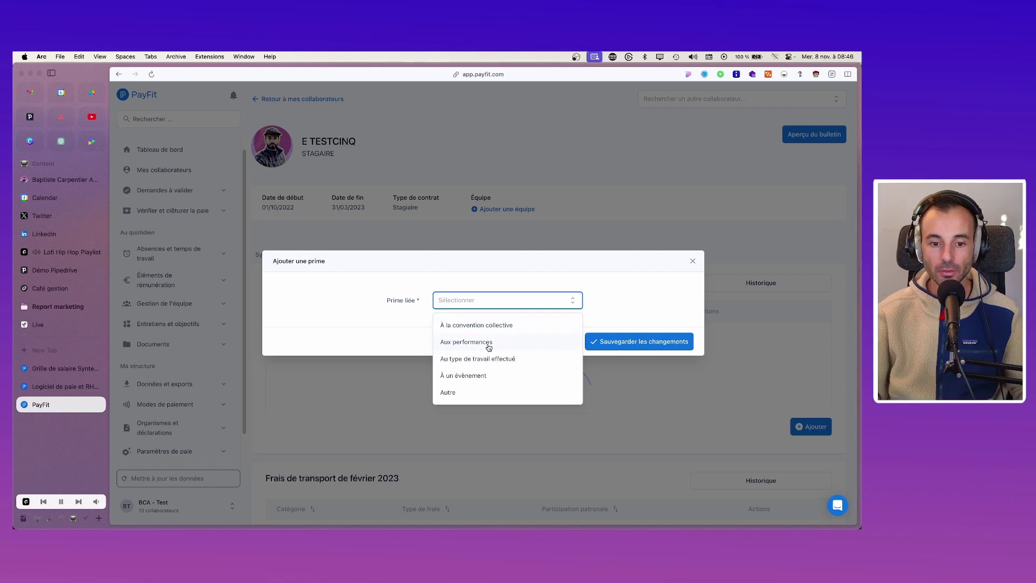
click(502, 324)
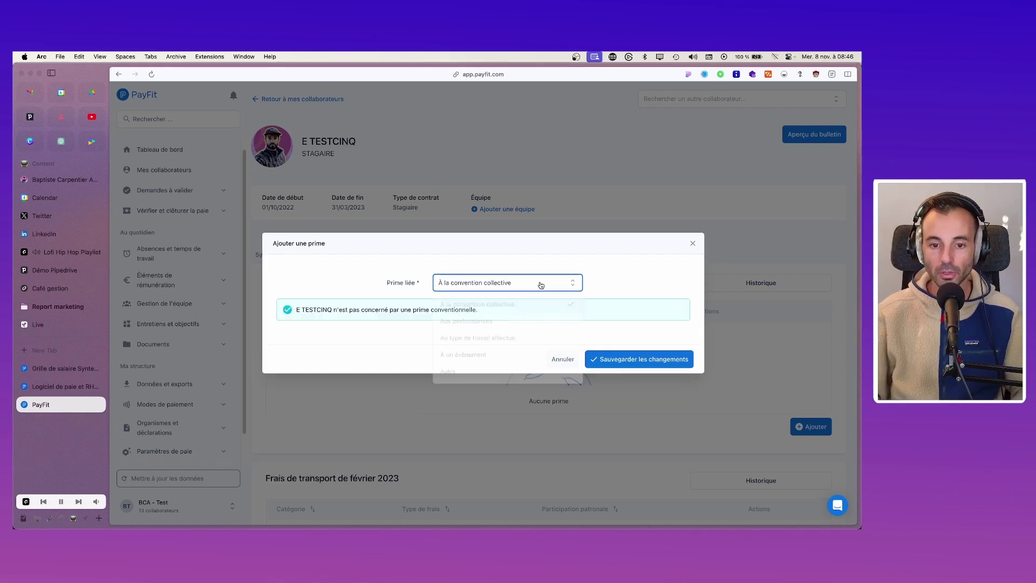
click(540, 288)
click(502, 329)
click(492, 314)
click(482, 344)
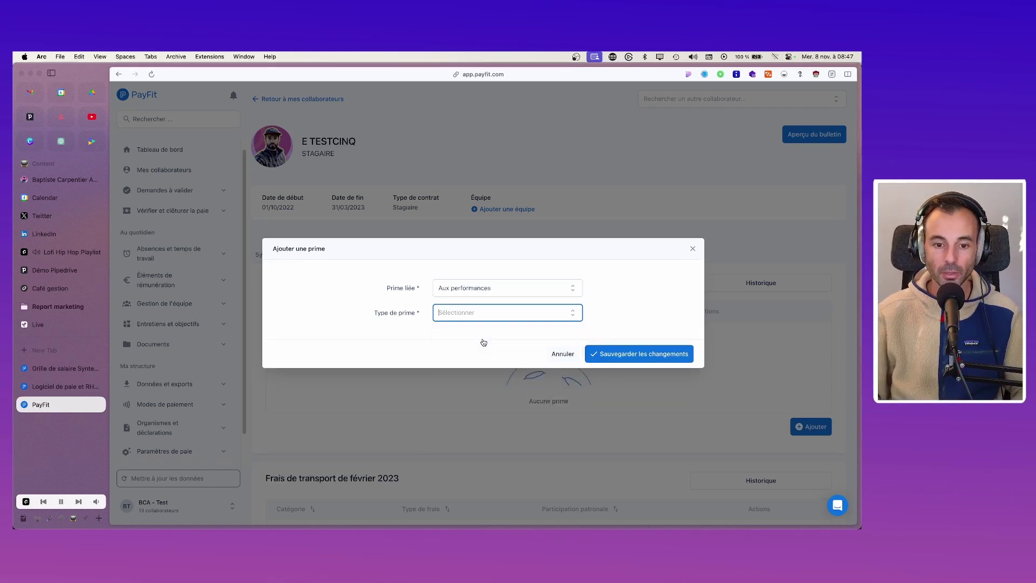
Keep the bonus frequency at une seule fois, set its amount to 1000 €, and save it
click(478, 338)
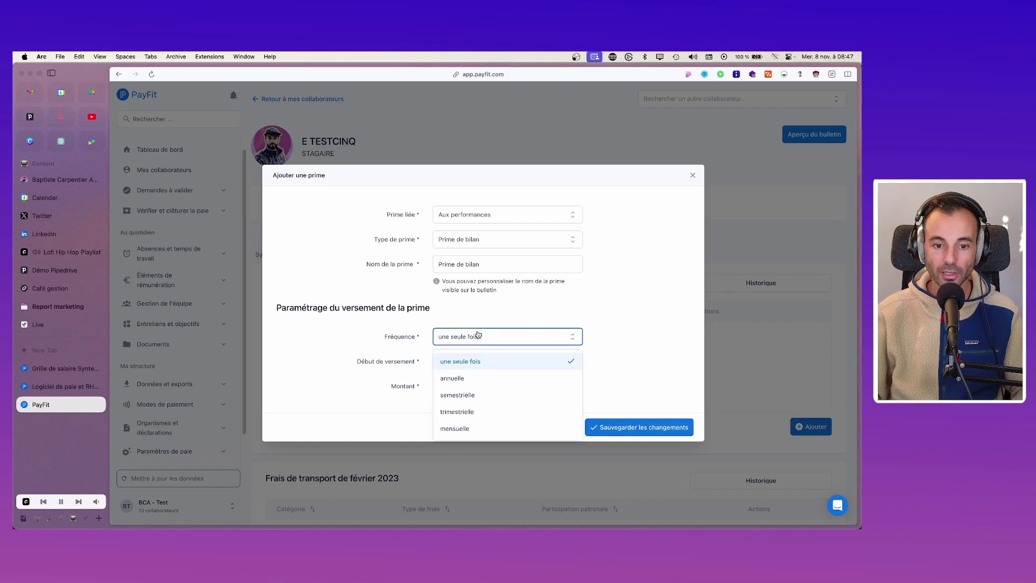
click(456, 359)
click(459, 381)
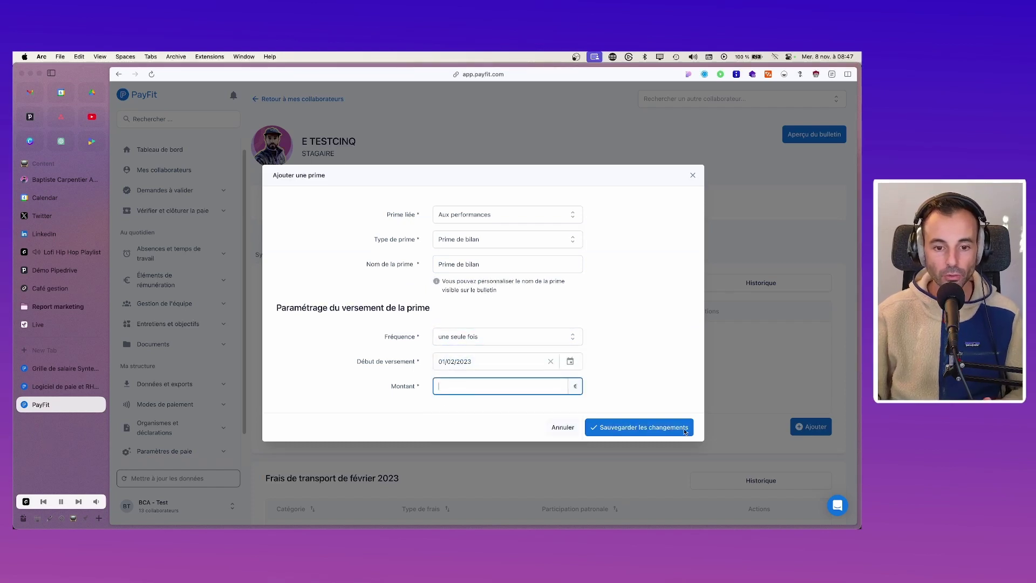
text(1000)
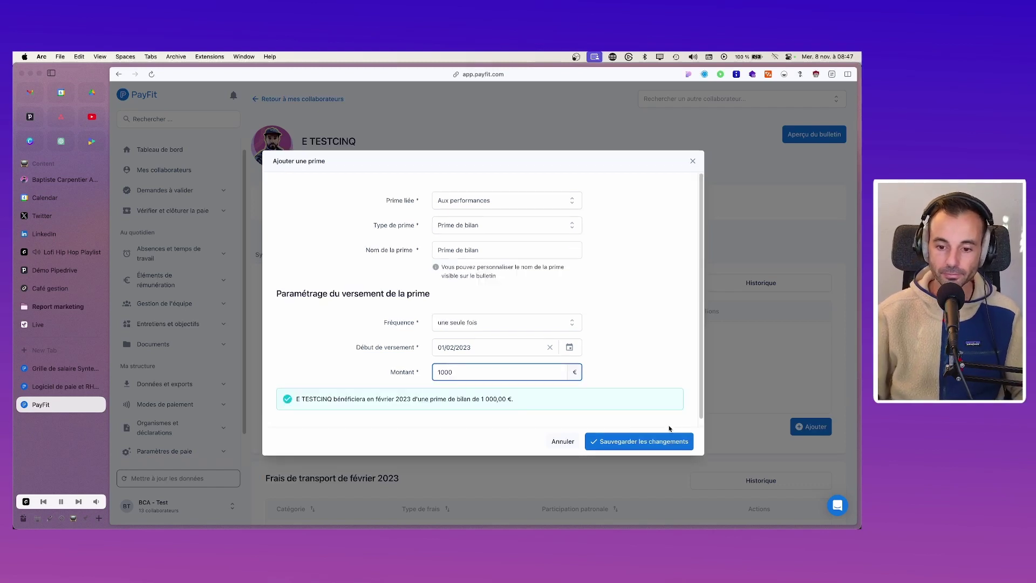
click(668, 446)
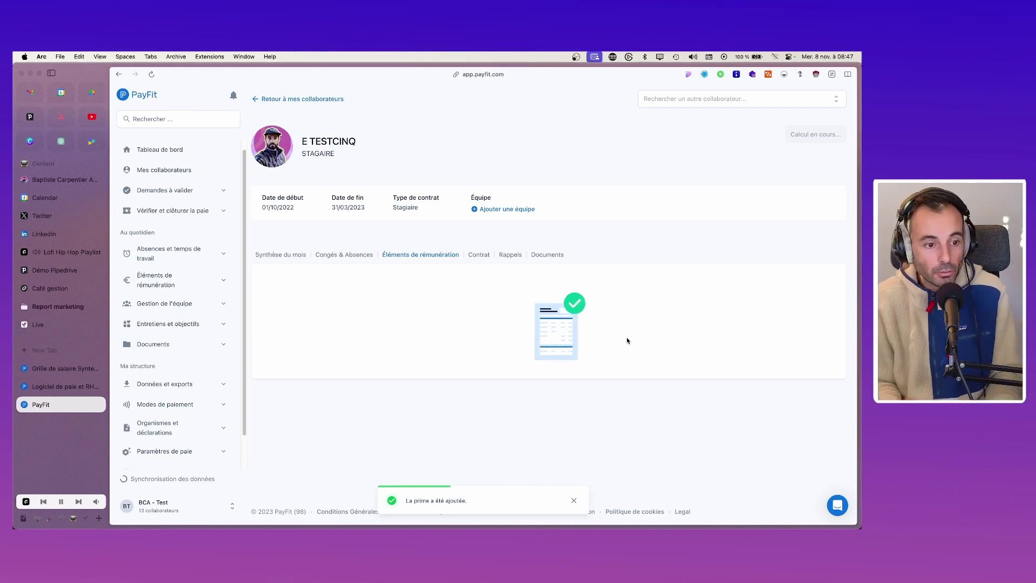
Examine the added bonus and the transport, meal voucher, expense, benefits in kind and other remuneration sections
scroll(460, 330, down, 5)
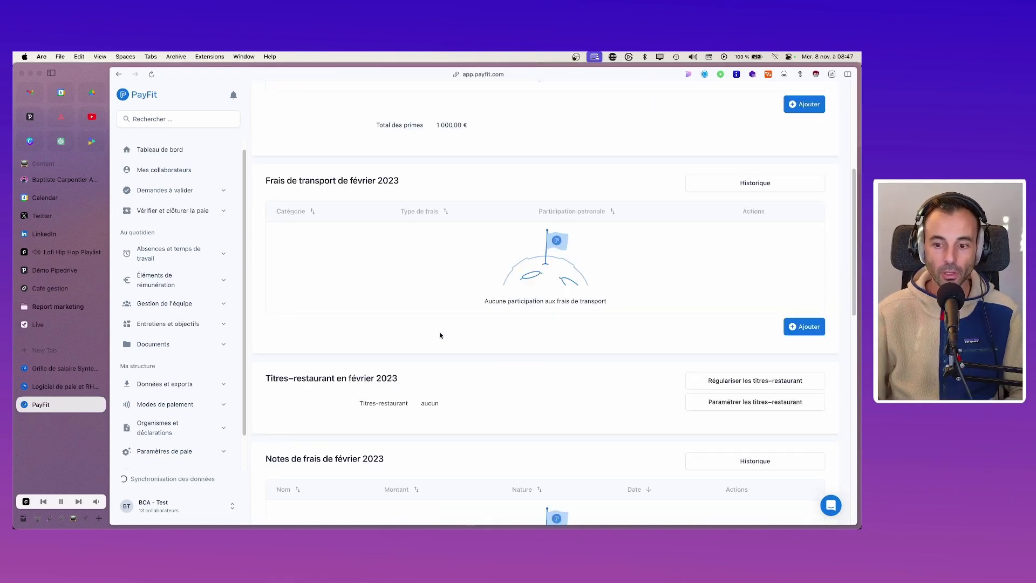
scroll(441, 334, up, 4)
scroll(621, 340, down, 3)
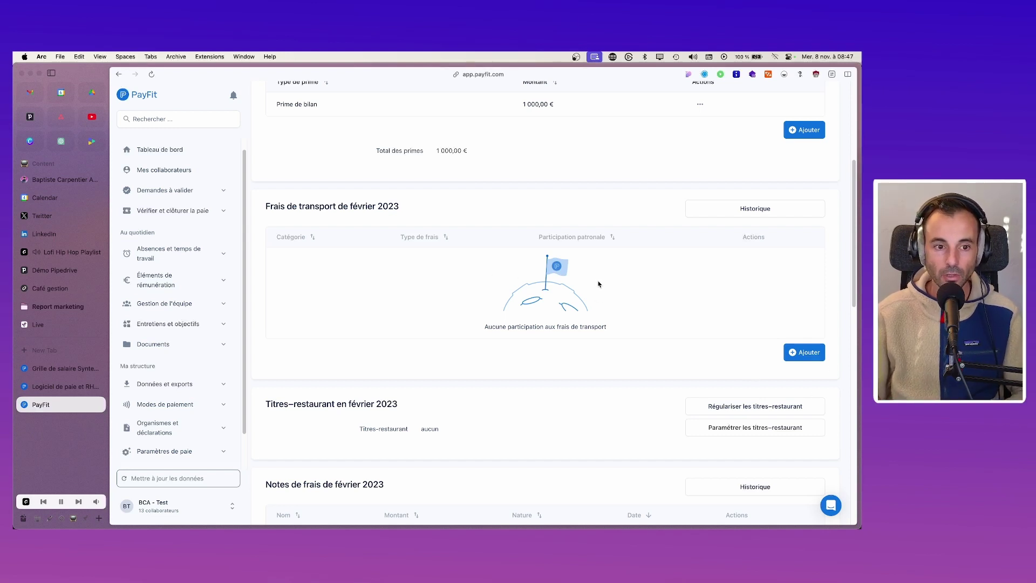
scroll(681, 330, down, 1)
scroll(754, 334, down, 3)
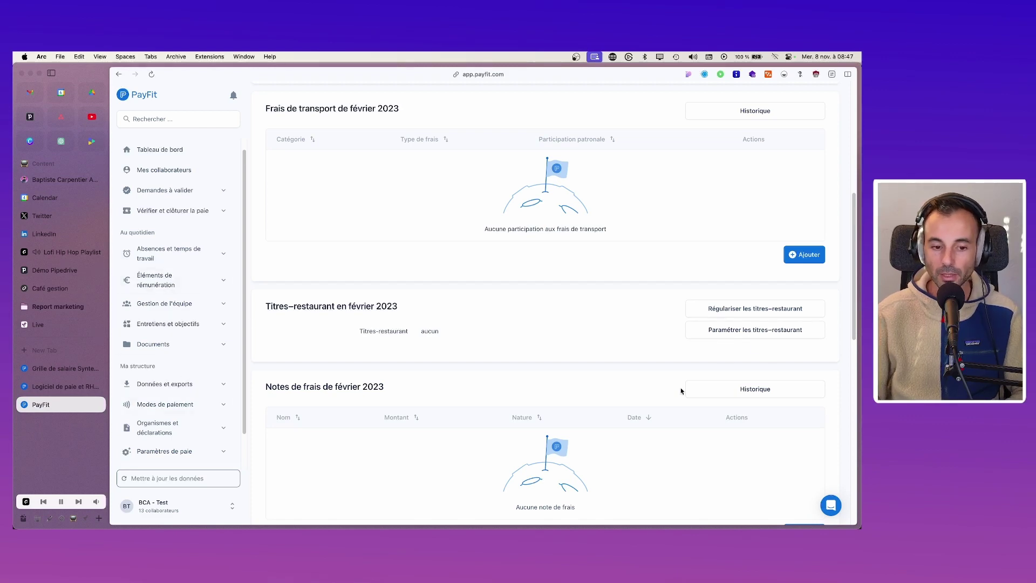
scroll(680, 391, down, 4)
scroll(628, 372, down, 5)
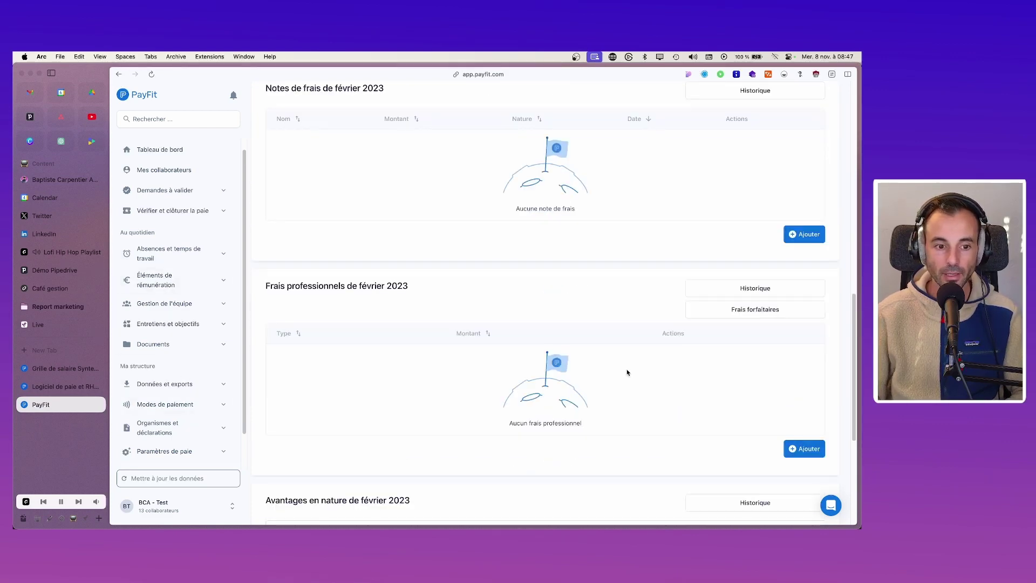
scroll(628, 373, down, 7)
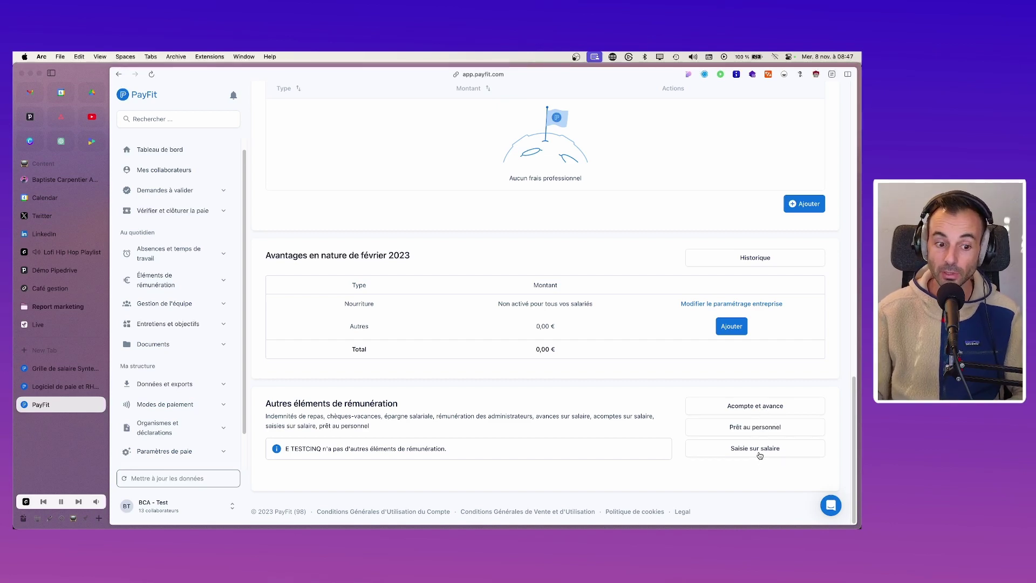
scroll(548, 387, up, 7)
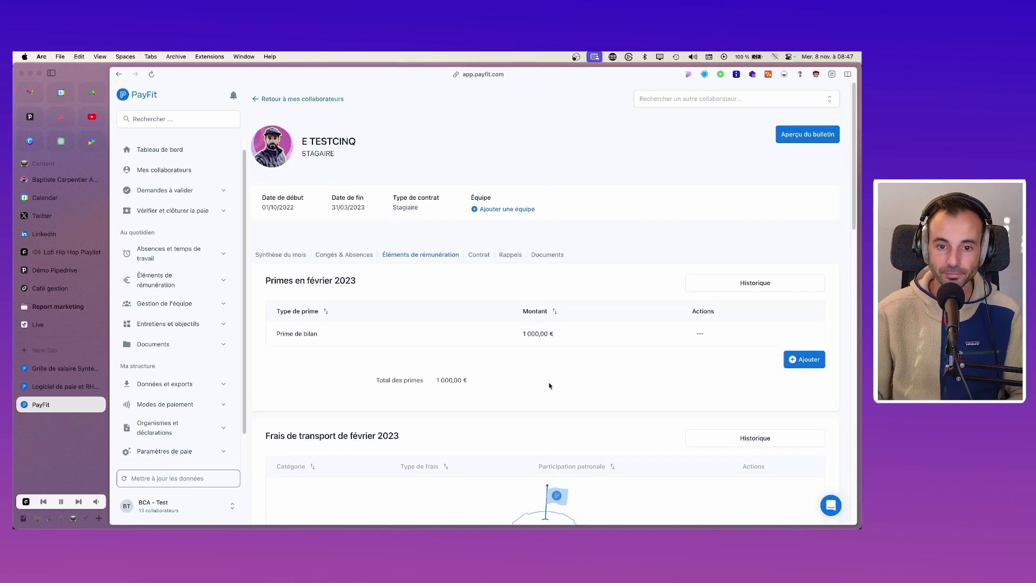
Try to open the contract editor from the employee's Contrat section to generate a document
click(481, 255)
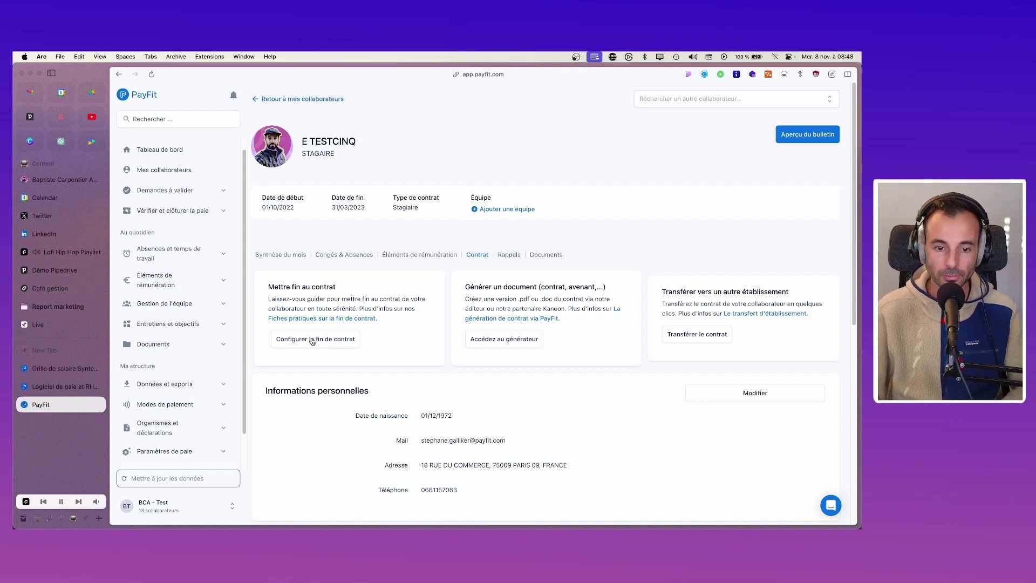
click(527, 340)
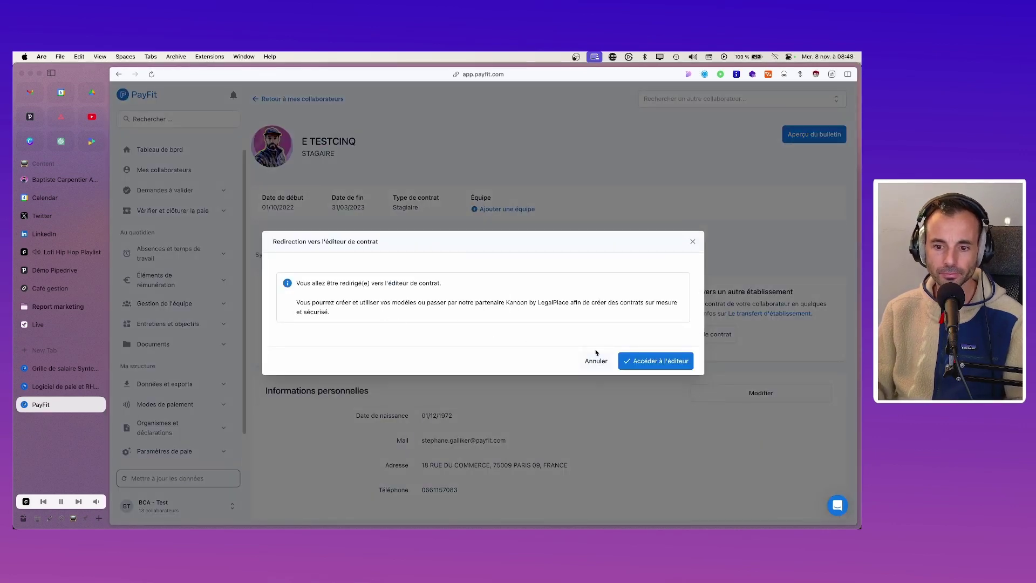
click(665, 357)
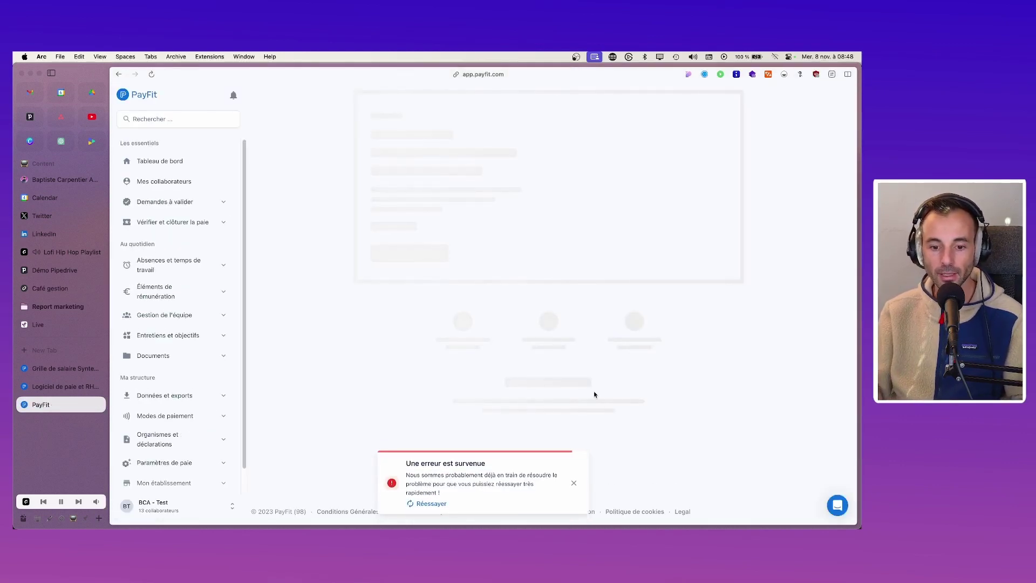
click(575, 484)
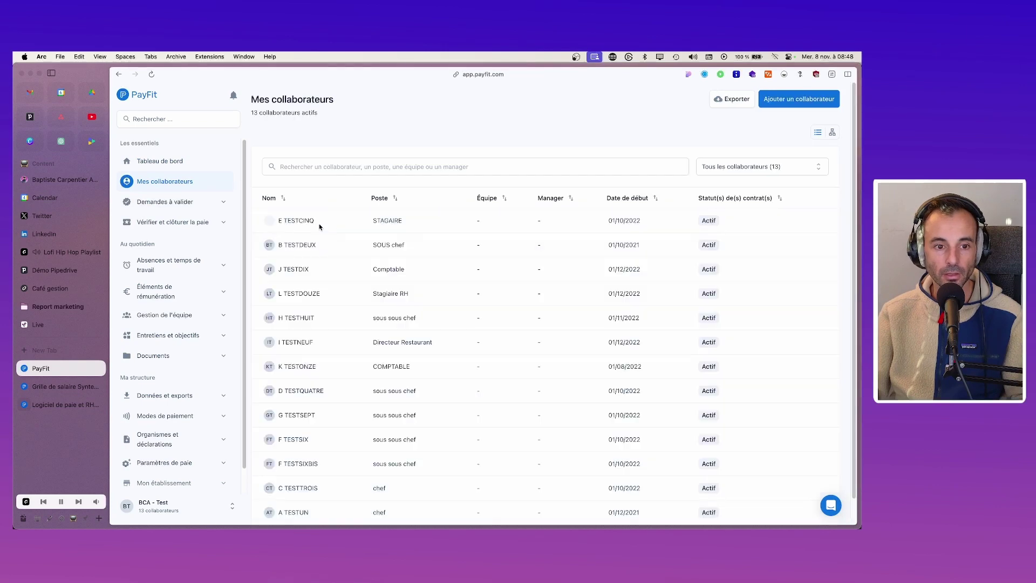
Reopen the intern's profile from the Mes collaborateurs list and look over the Éléments de rémunération section
click(315, 225)
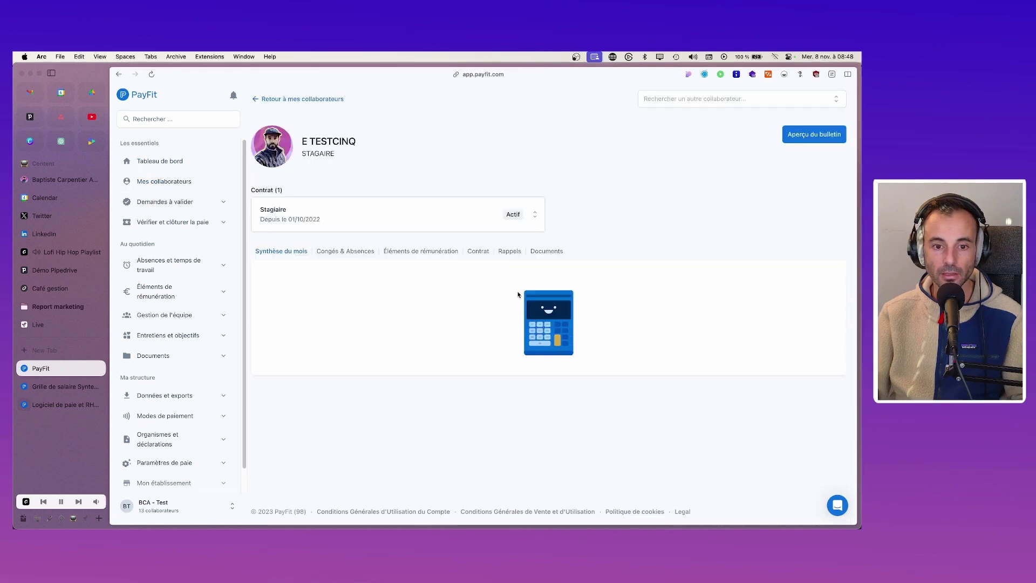
click(421, 251)
scroll(532, 422, down, 10)
scroll(531, 421, up, 10)
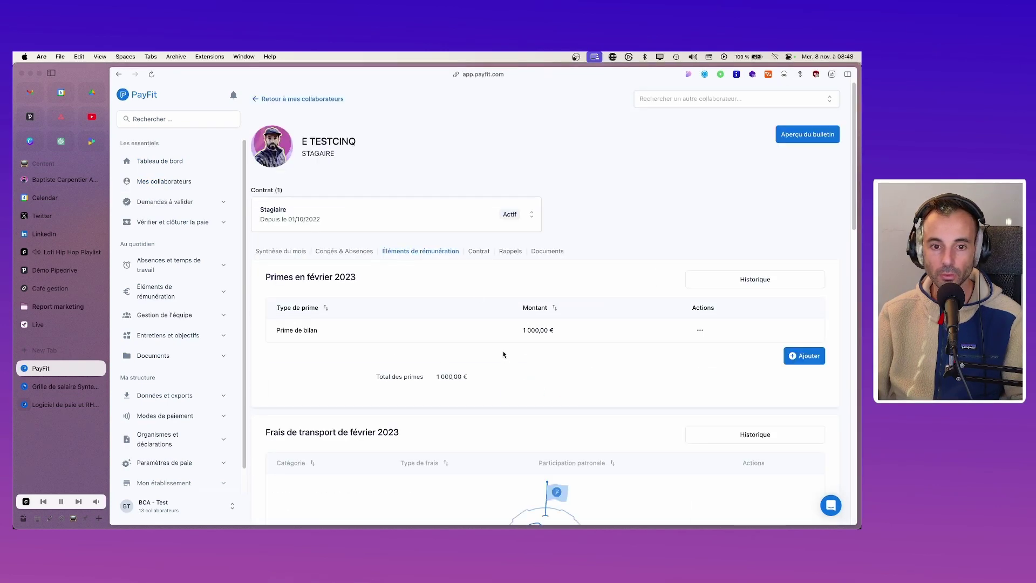
Review the employee's Contrat section, including personal information, contract parameters, working time and pay, and public holidays
click(476, 251)
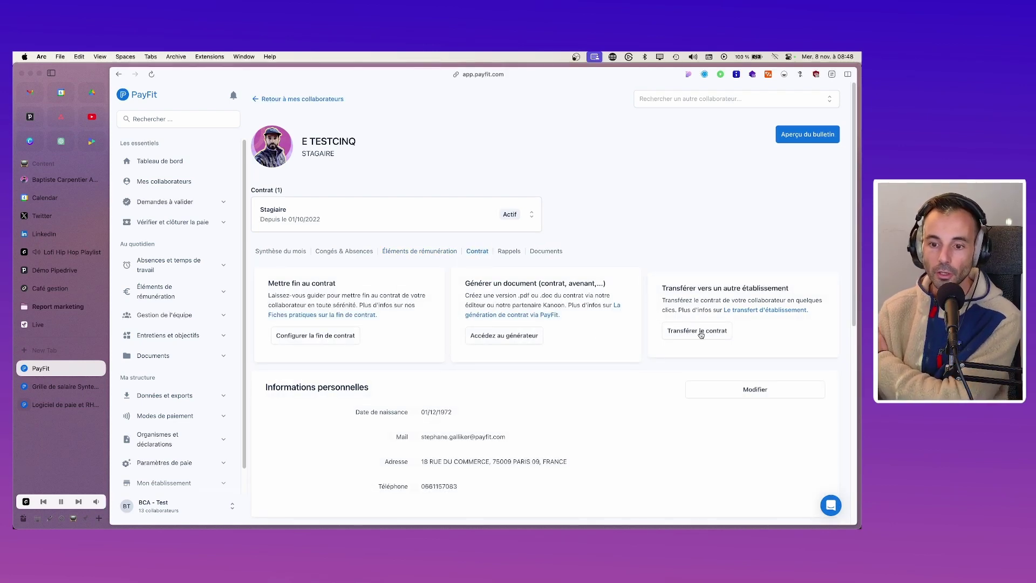
scroll(471, 327, down, 5)
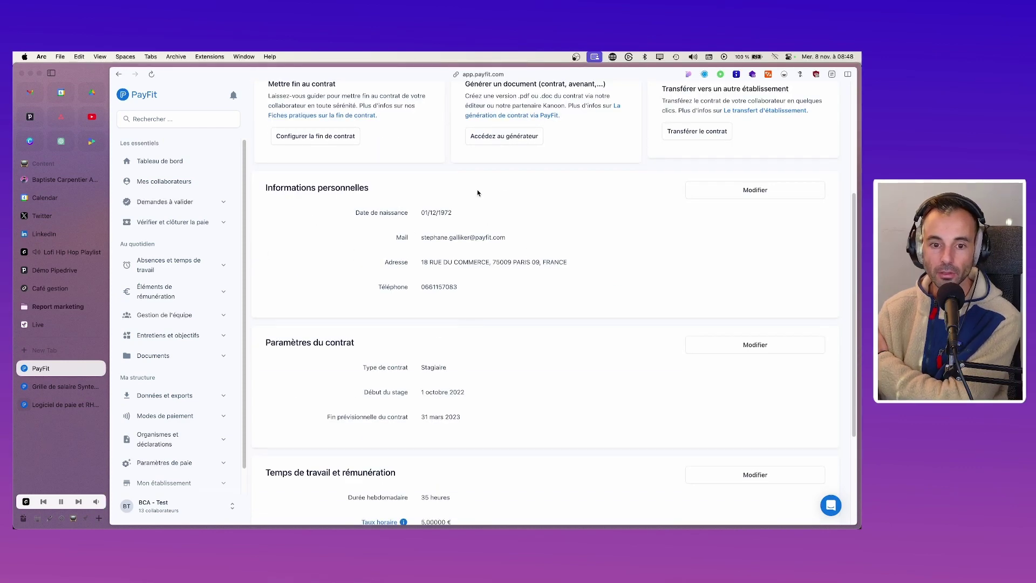
scroll(481, 247, down, 1)
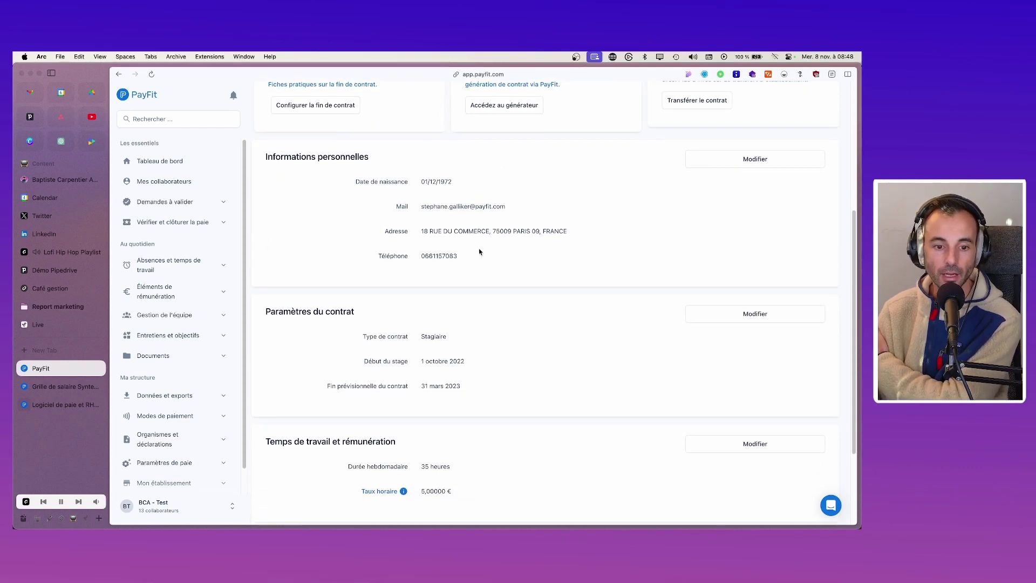
scroll(439, 355, down, 3)
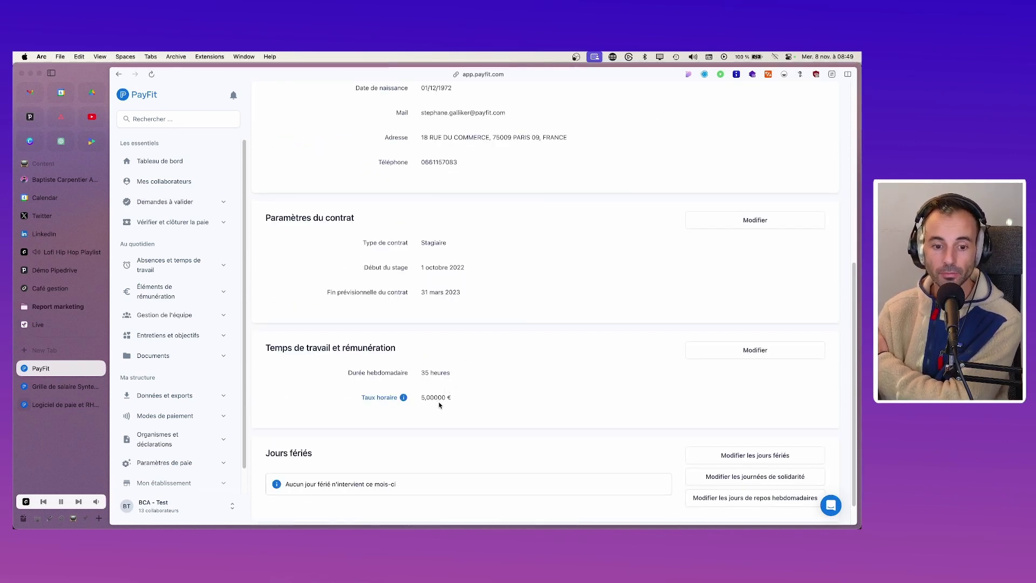
scroll(431, 406, down, 1)
Read the Taux horaire details with the internship pay forecasts, close them, and check them once more
click(404, 368)
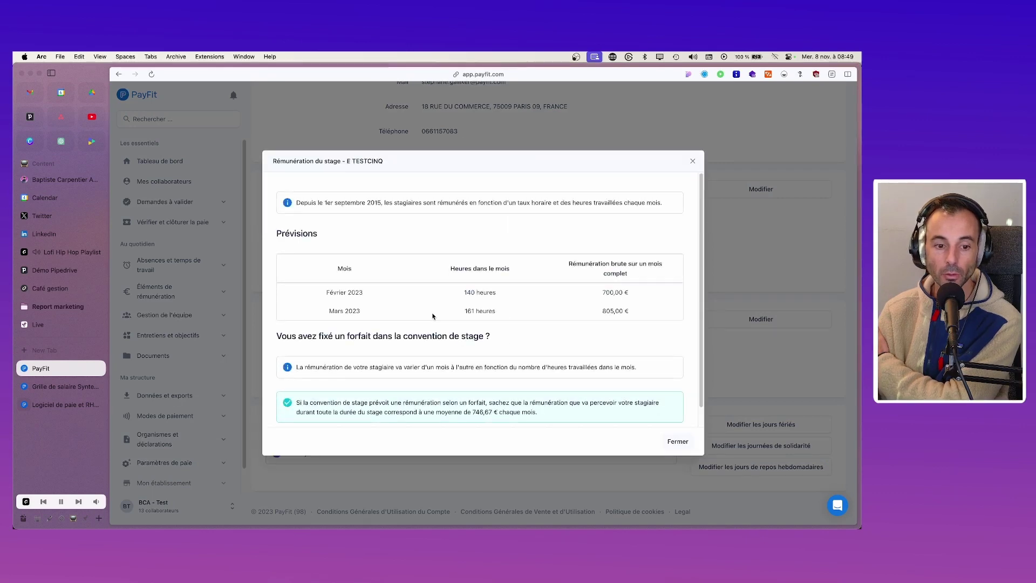
scroll(433, 316, down, 1)
scroll(486, 294, up, 1)
click(692, 160)
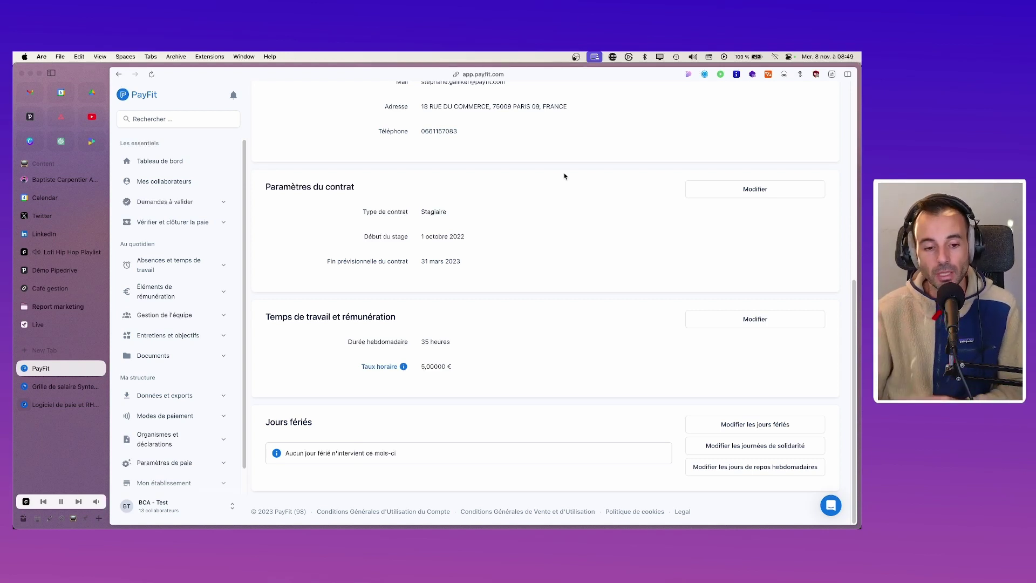
click(403, 367)
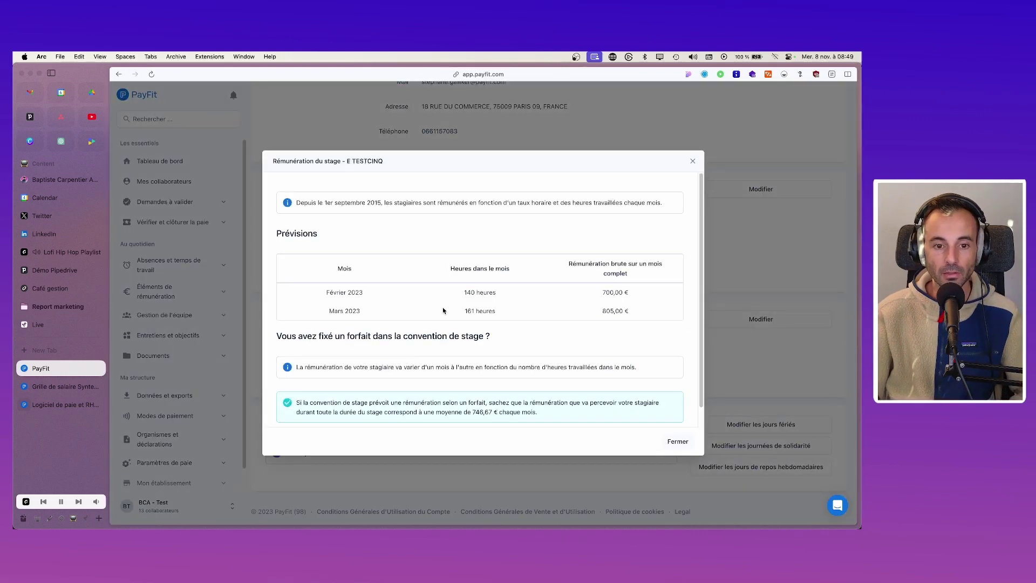
click(692, 161)
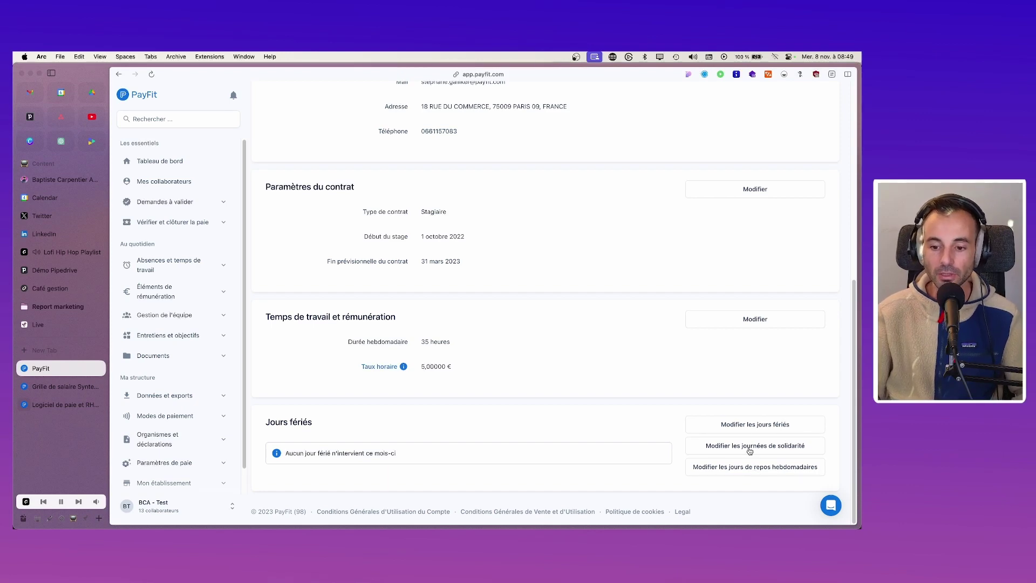
Add a custom reminder to the intern's profile with the message "Déduire l'acompte", dated 7 février 2023
scroll(454, 428, up, 8)
click(509, 251)
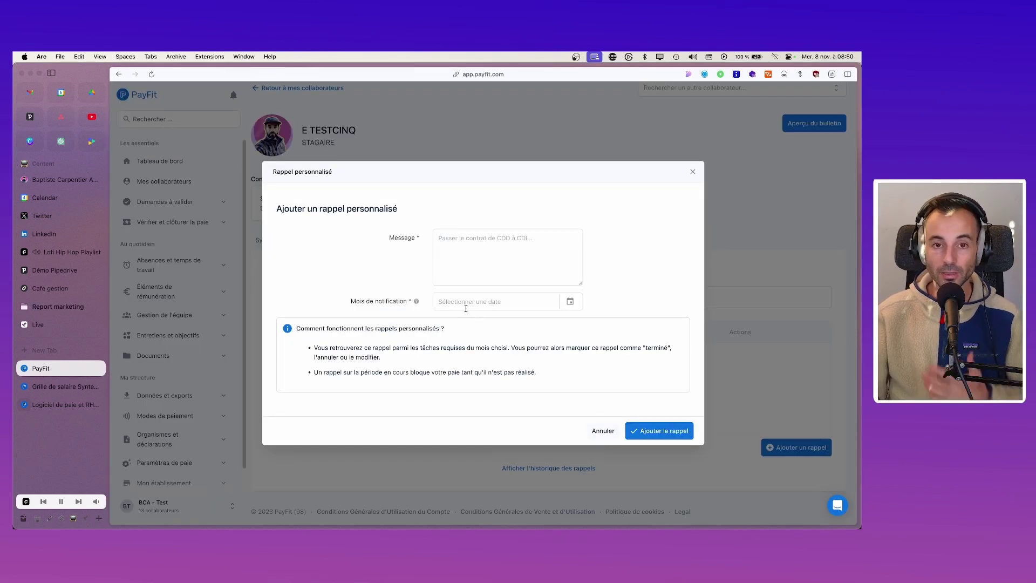
click(476, 247)
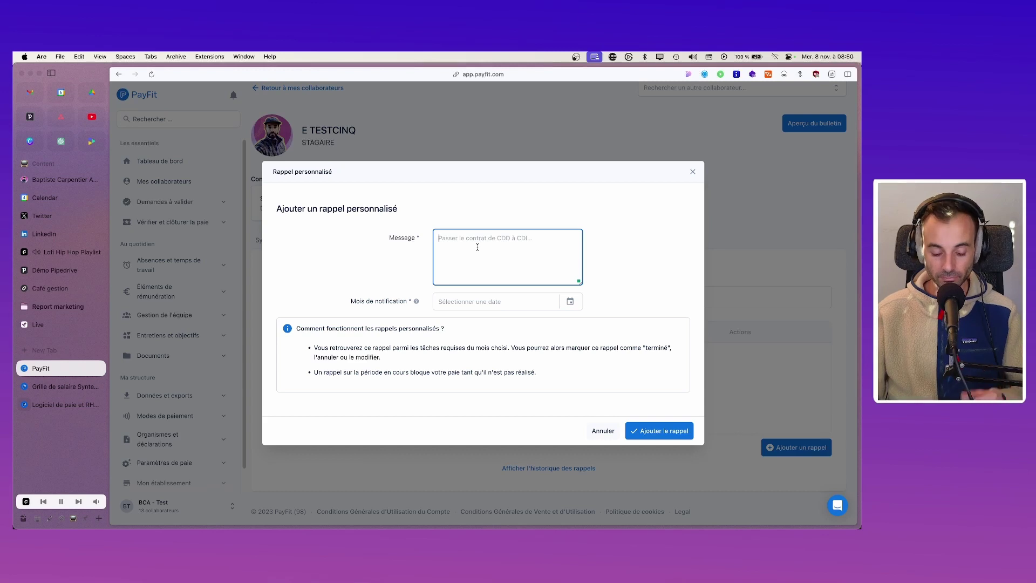
text(Déduire l'a)
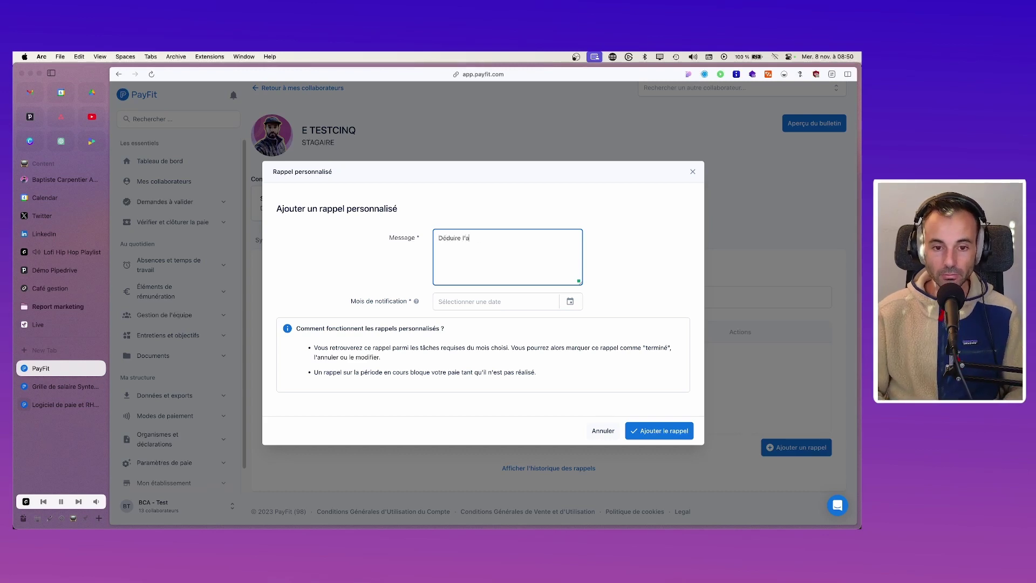
text(compte)
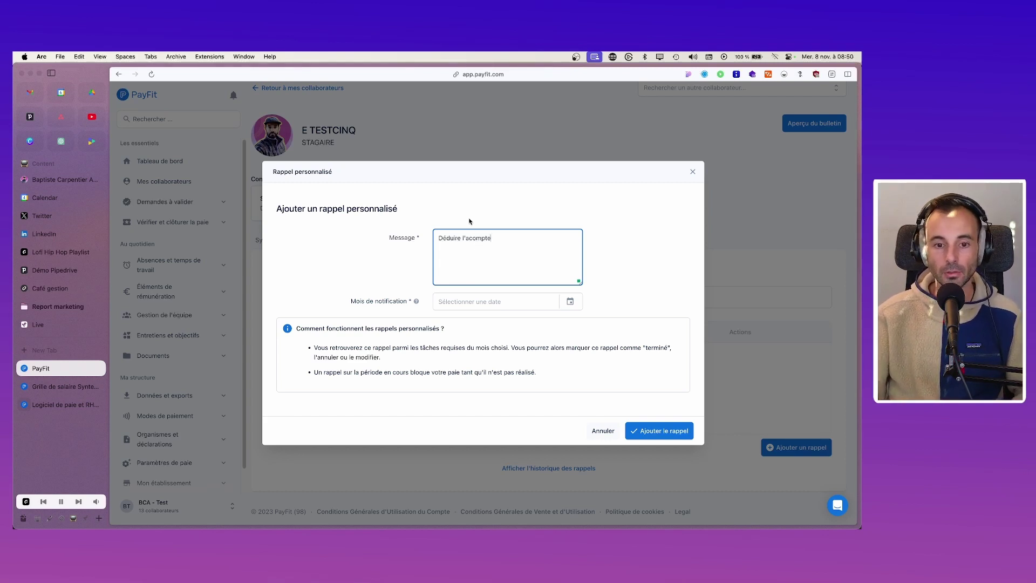
click(493, 301)
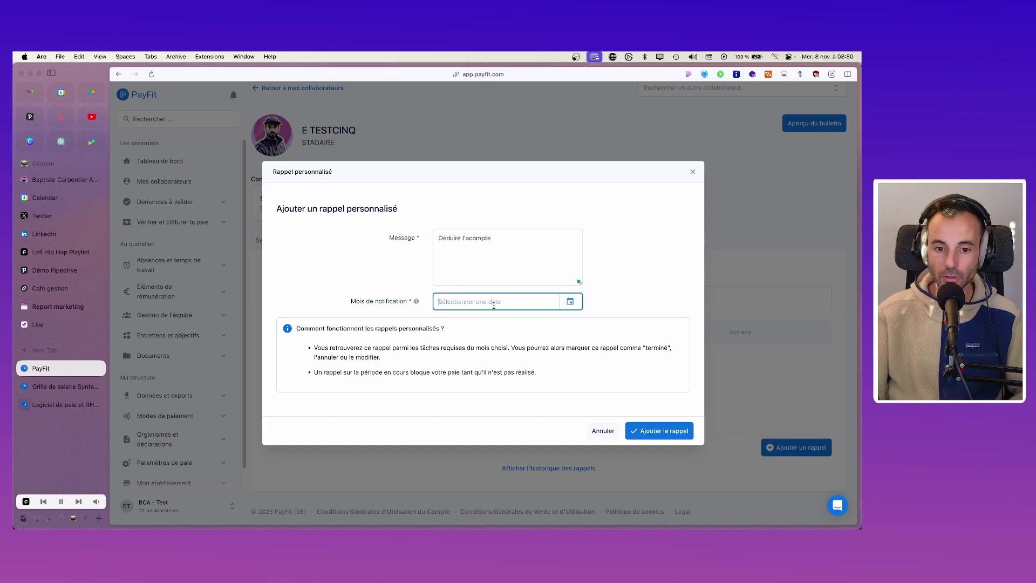
click(571, 302)
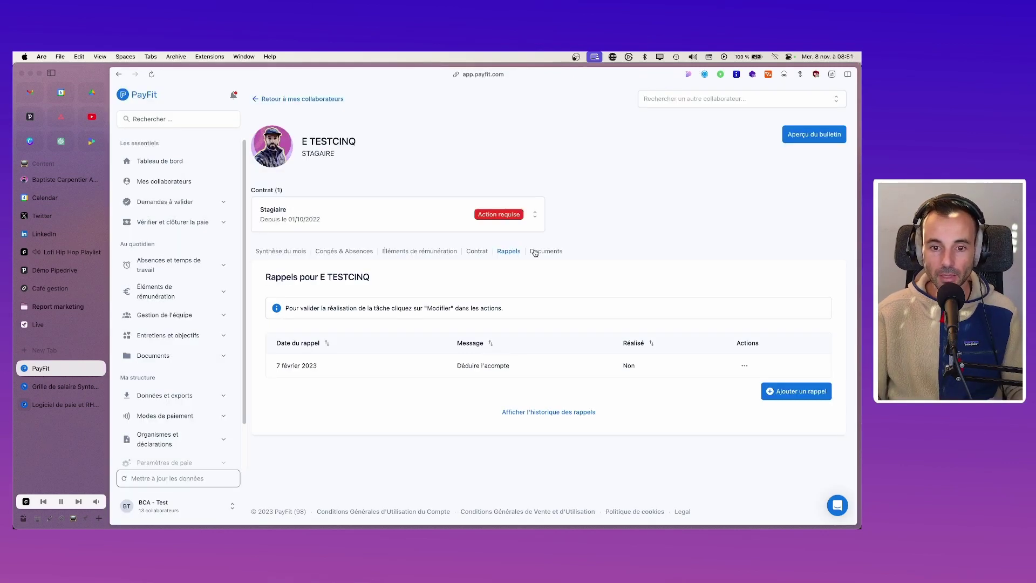
View the intern's Documents section, then export the full employee list from Mes collaborateurs
click(534, 251)
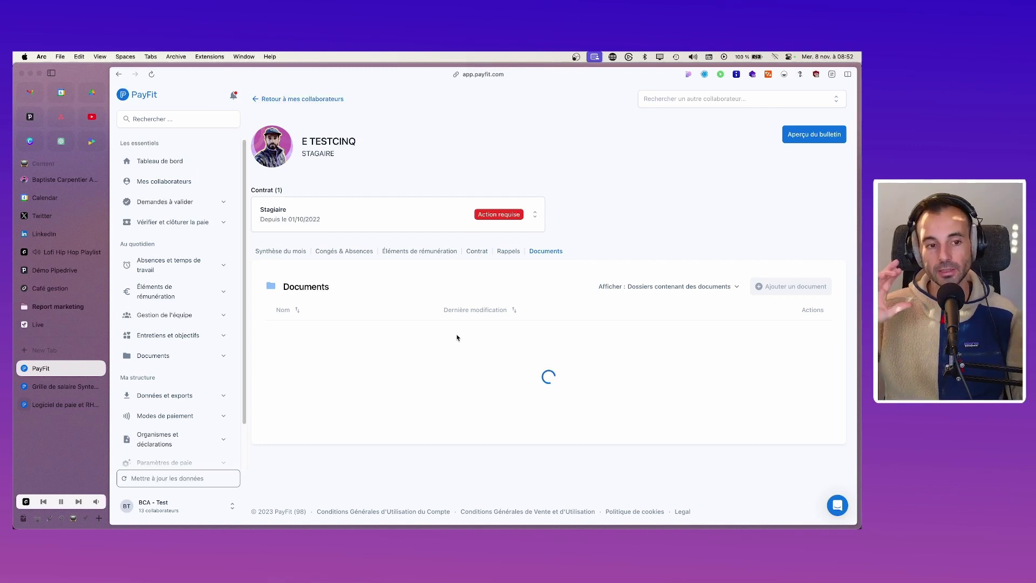
click(142, 182)
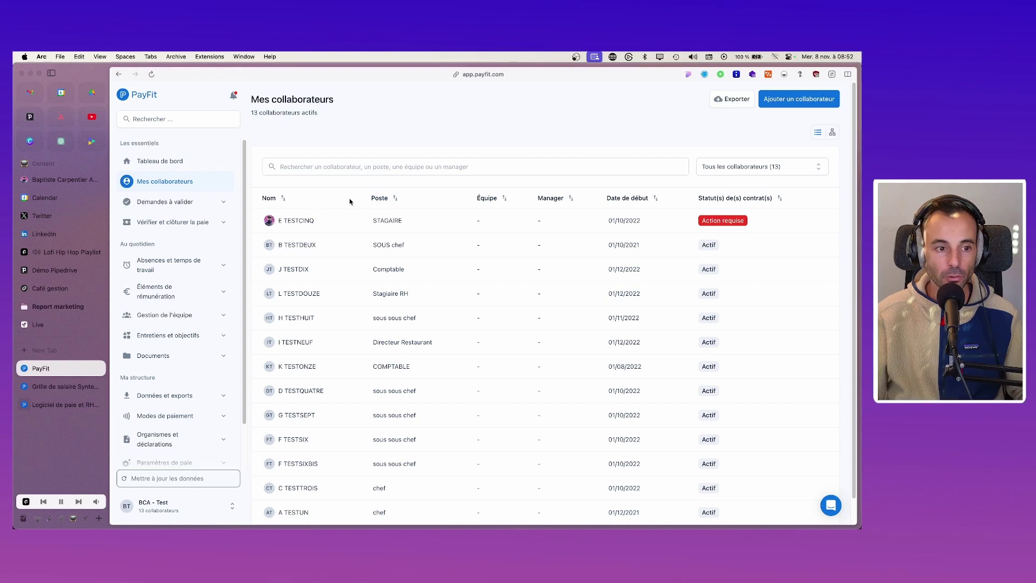
click(736, 100)
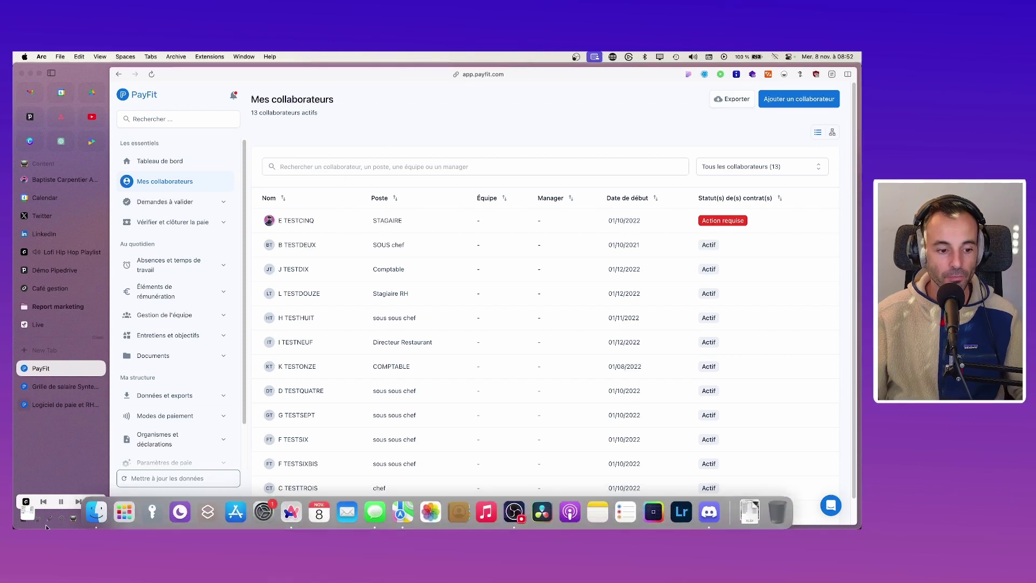
Switch to Finder, preview the exported collaborateurs.xlsx file in Téléchargements, and return to PayFit
click(95, 510)
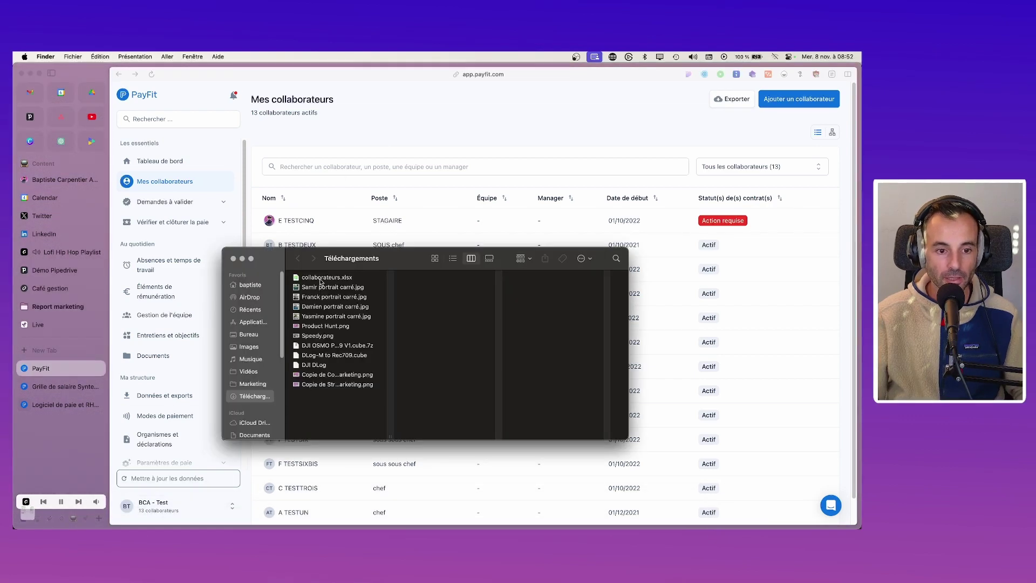
key(space)
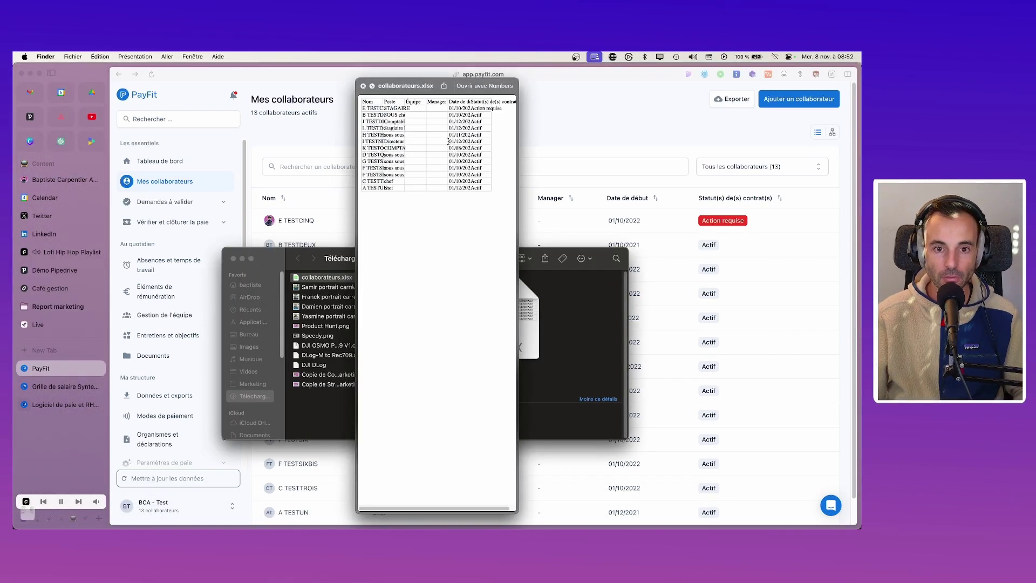
click(363, 86)
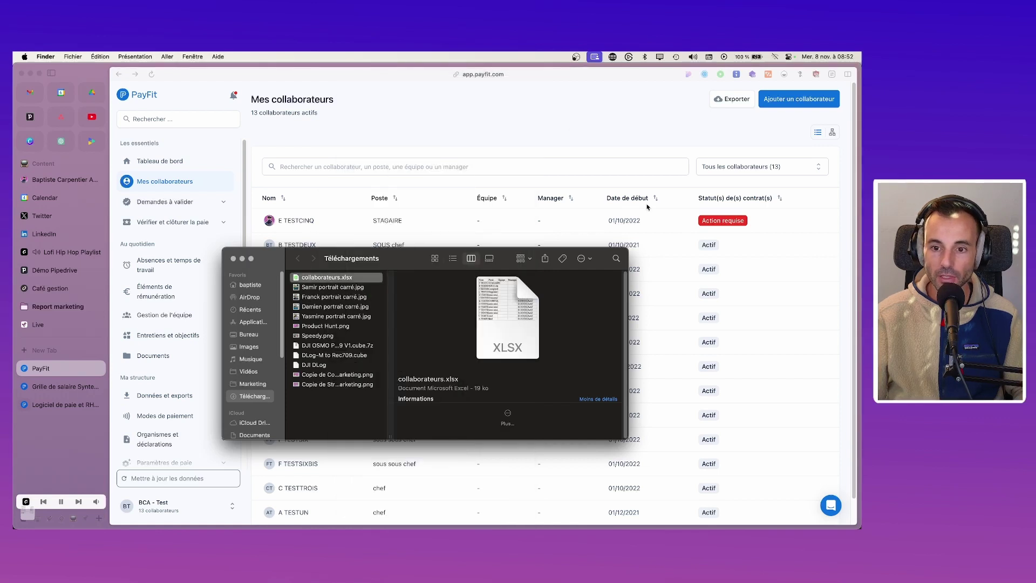
click(737, 156)
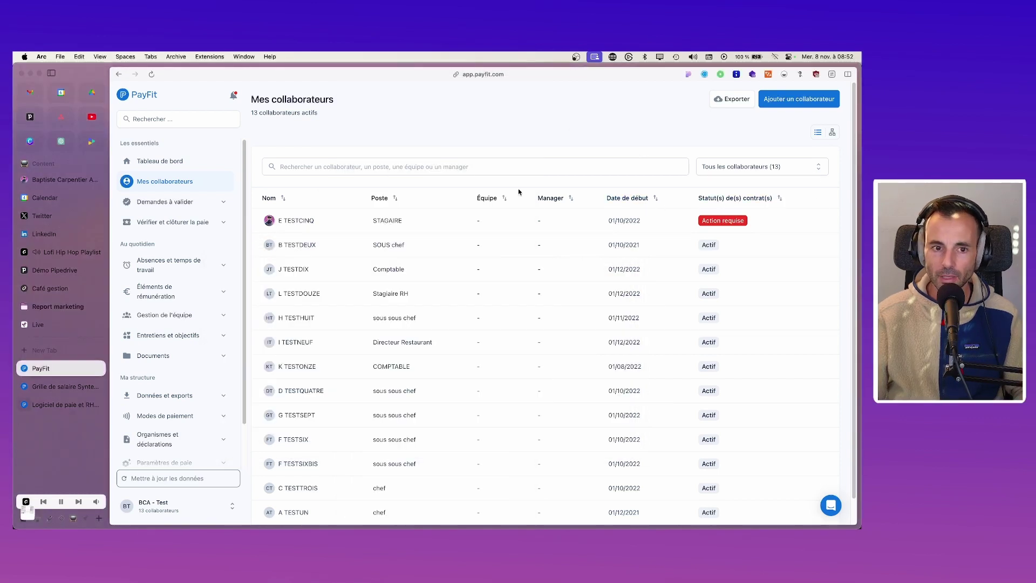
Search the employee list for "stagi", clear the search, and look through the contract status filter options
click(442, 166)
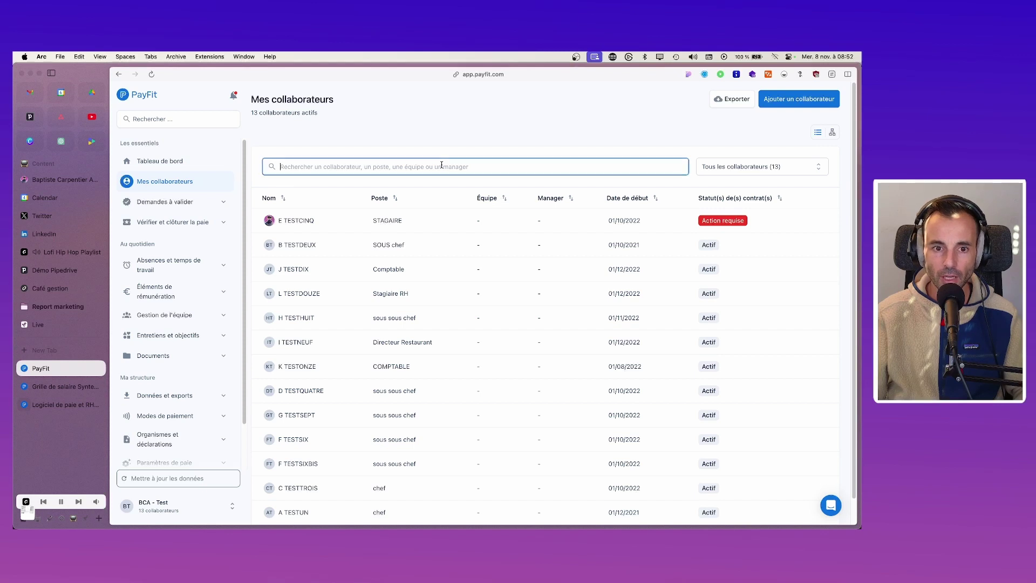
text(stagi)
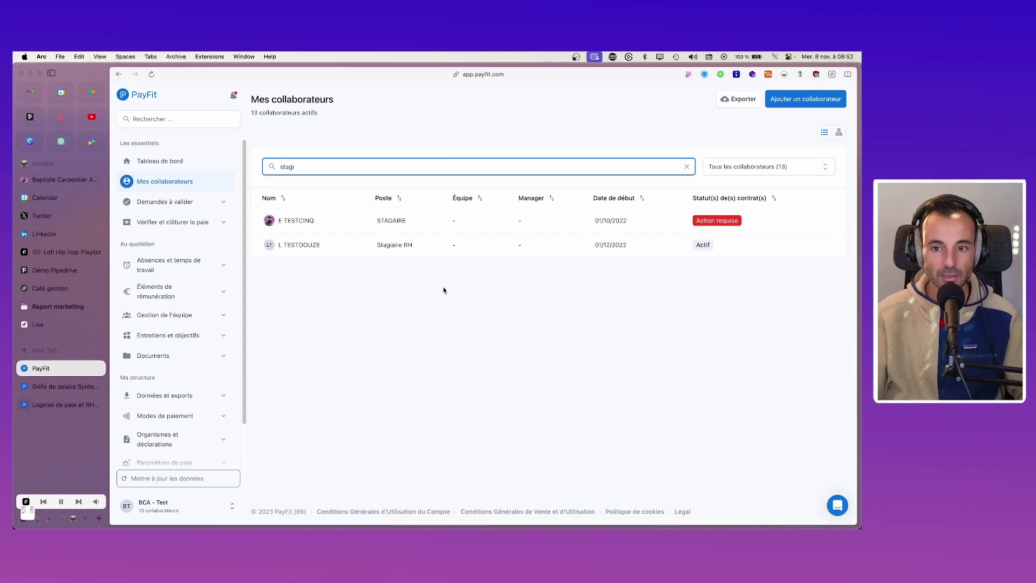
click(687, 167)
click(767, 166)
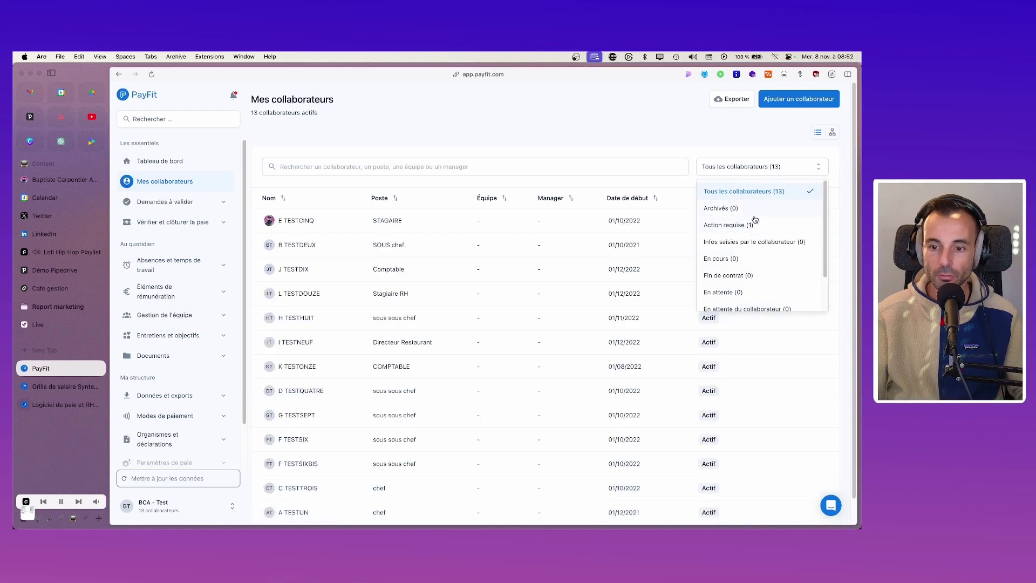
scroll(754, 258, down, 1)
scroll(753, 258, up, 1)
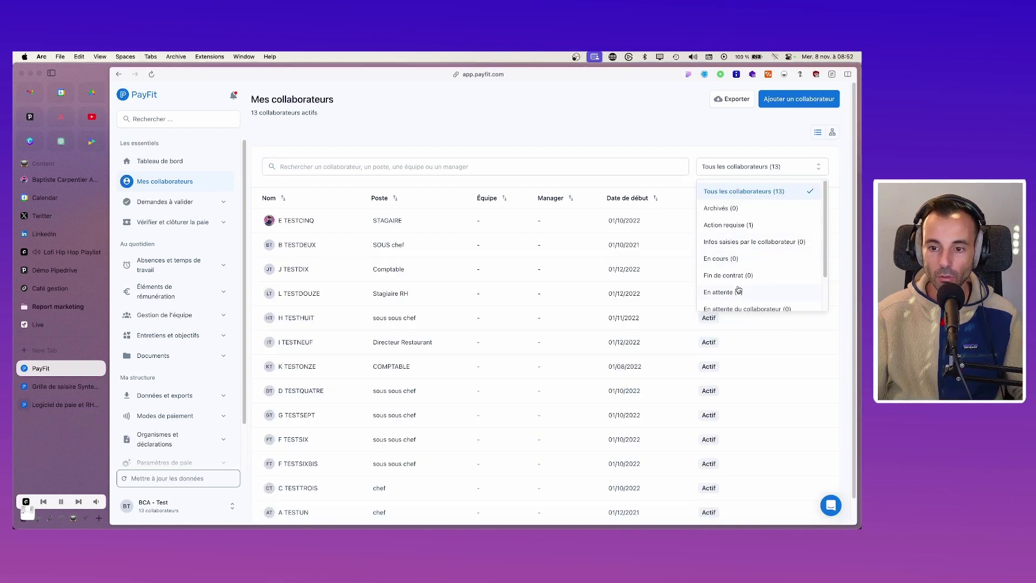
click(520, 145)
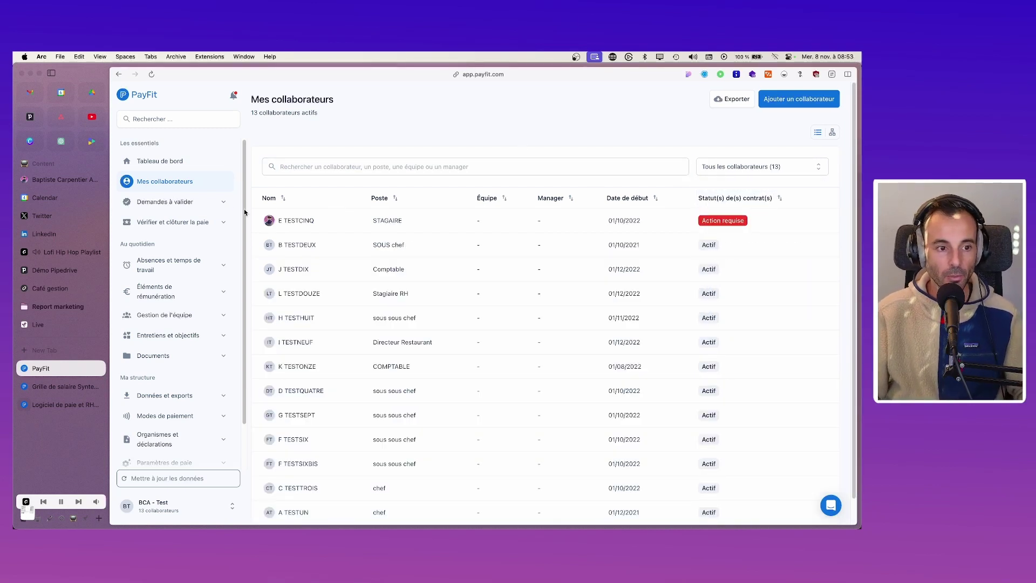
Look over the Acomptes sur salaire page under Demandes à valider and glance at the payroll closing sections
click(161, 202)
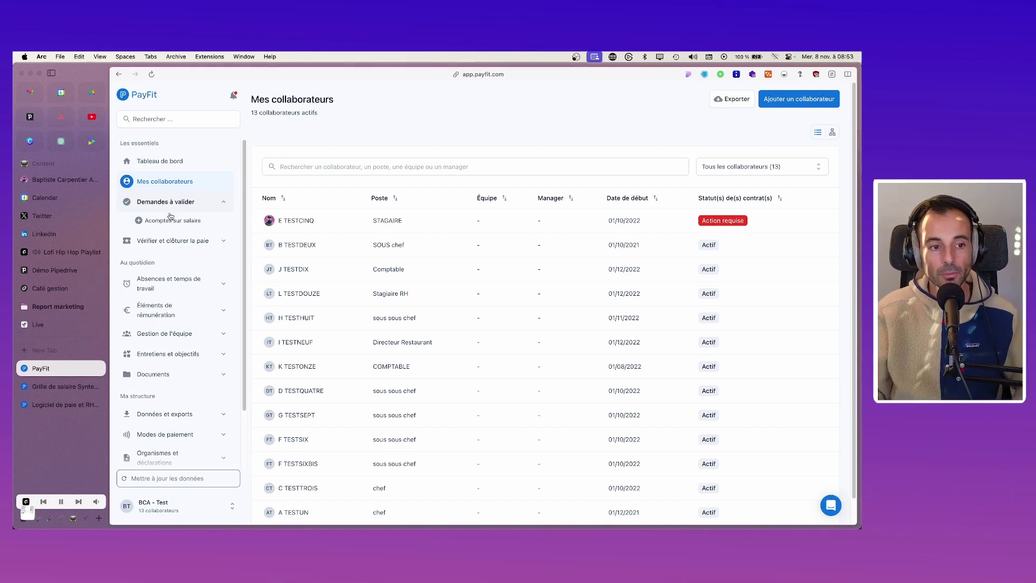
click(172, 221)
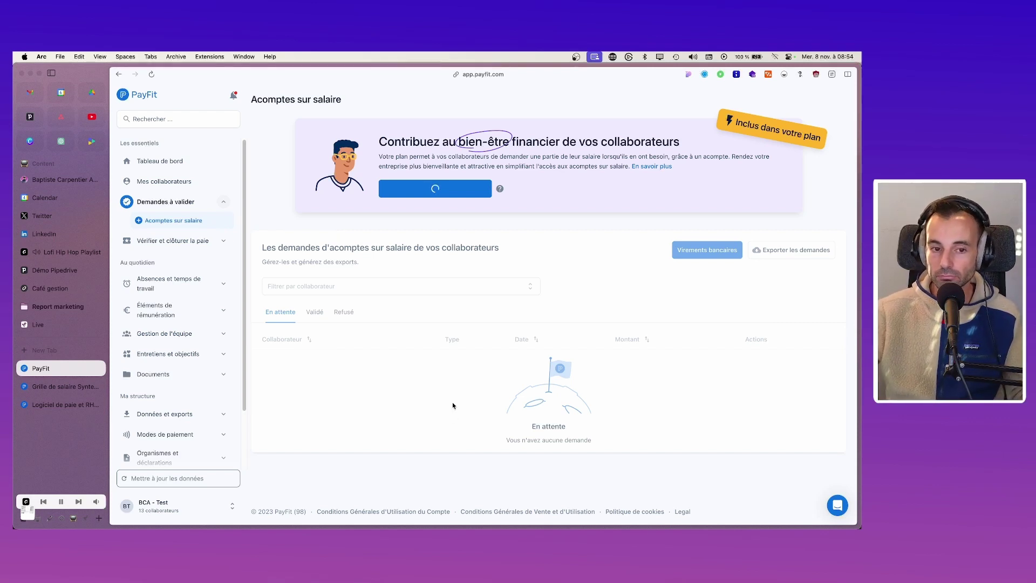
click(200, 239)
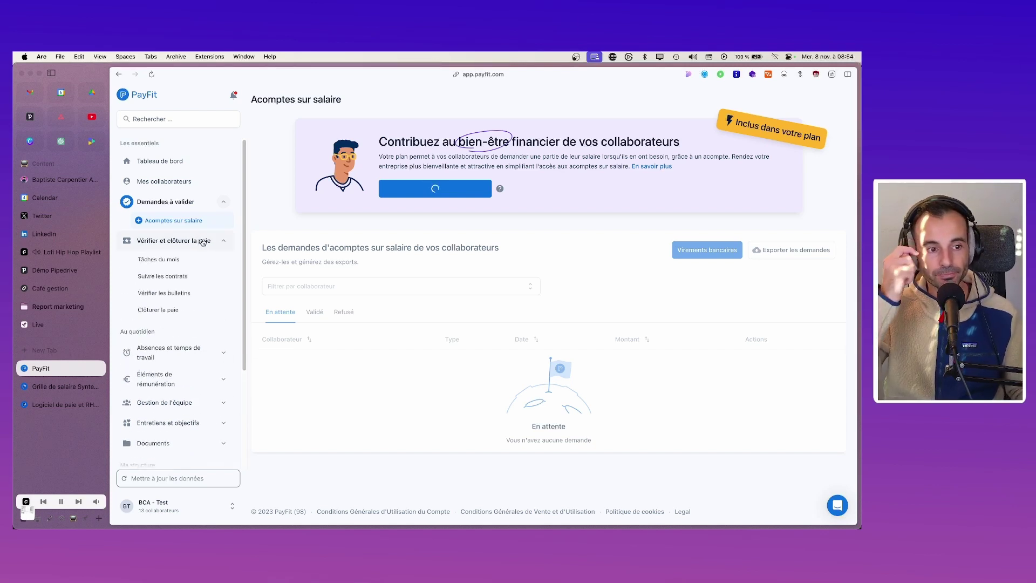
click(202, 241)
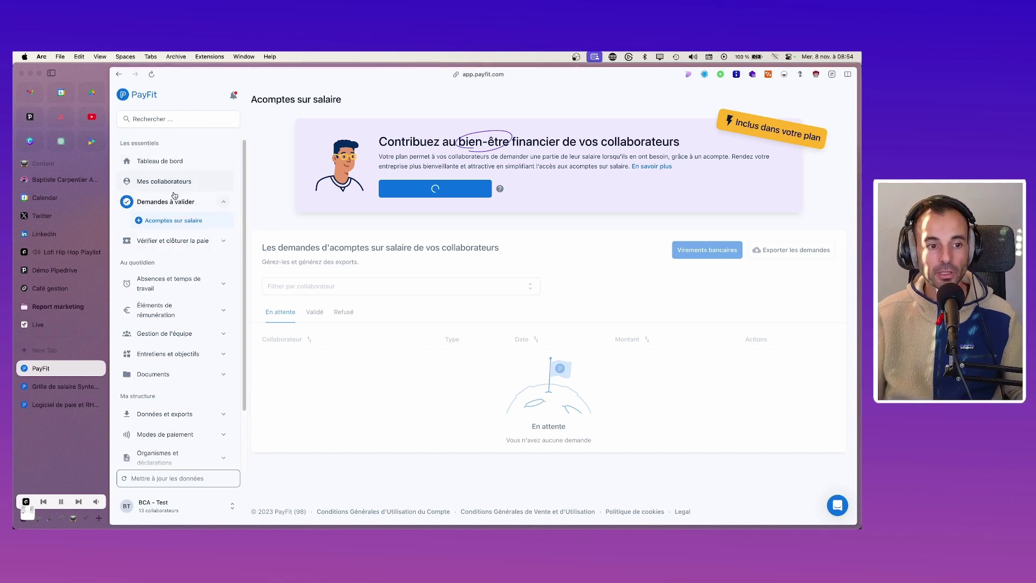
View Tâches du mois and follow the remaining employee-level task to the Rappels section of the intern's profile
click(184, 240)
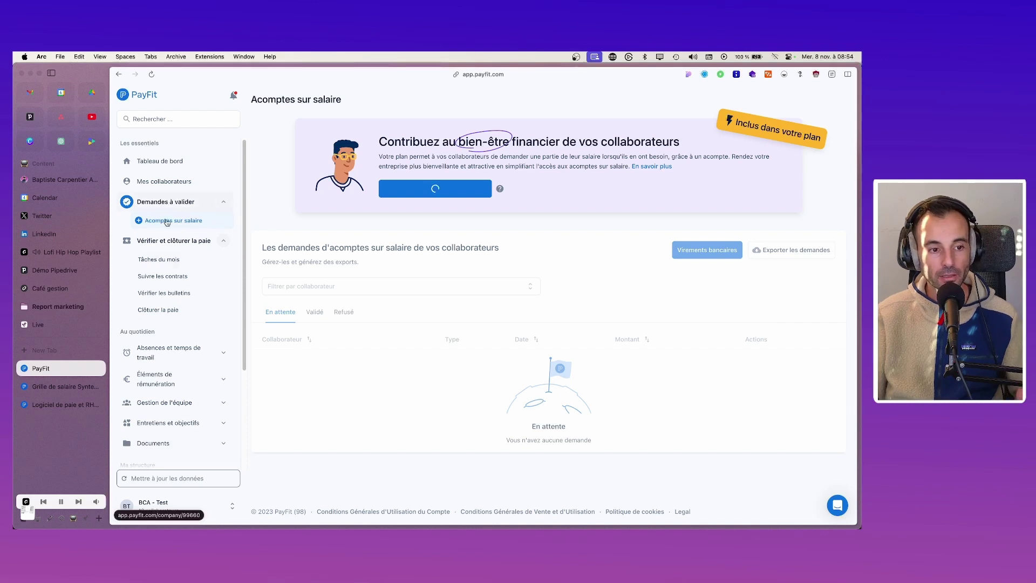
scroll(173, 333, down, 1)
scroll(173, 333, down, 5)
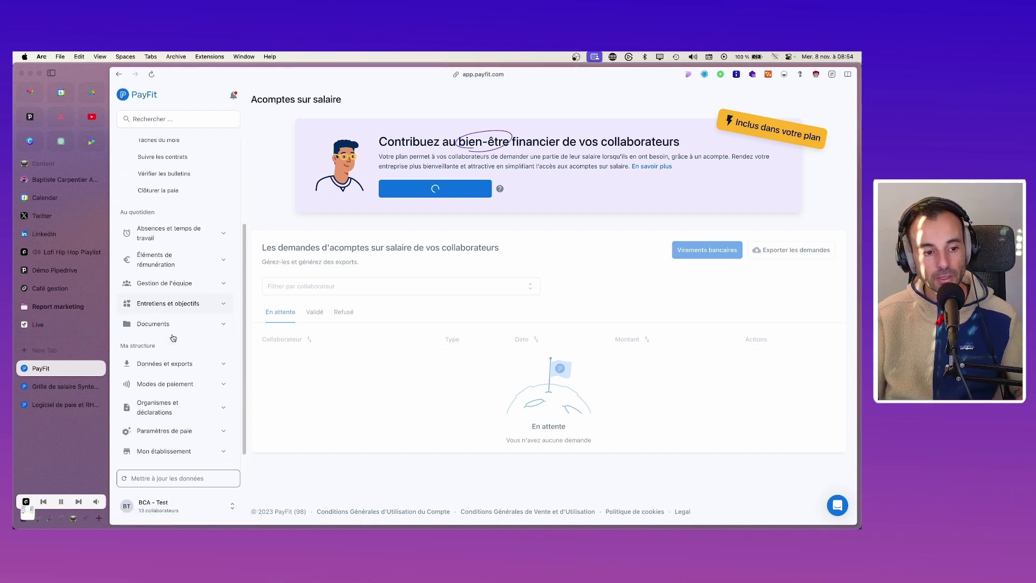
scroll(169, 284, up, 6)
click(166, 260)
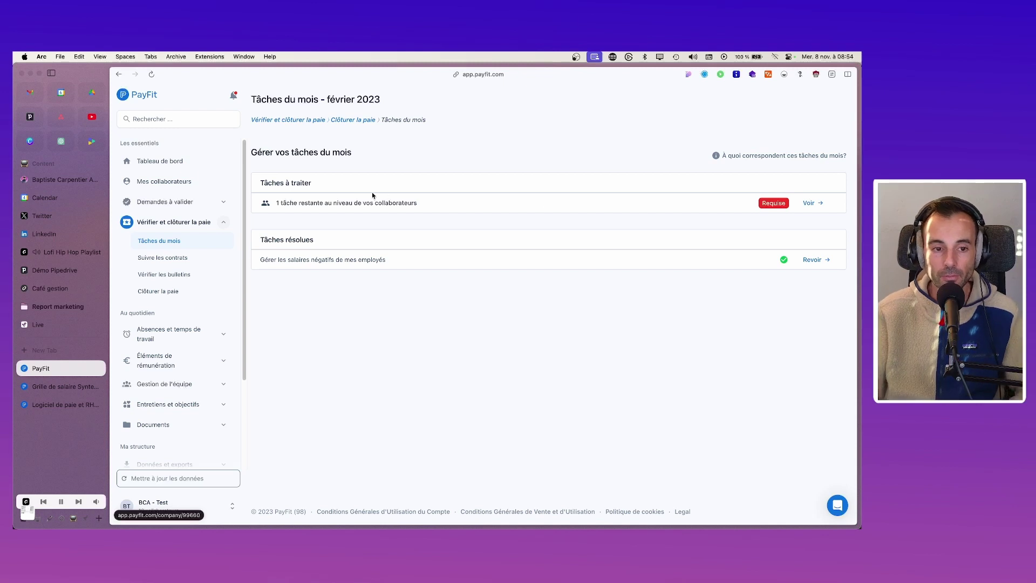
click(805, 209)
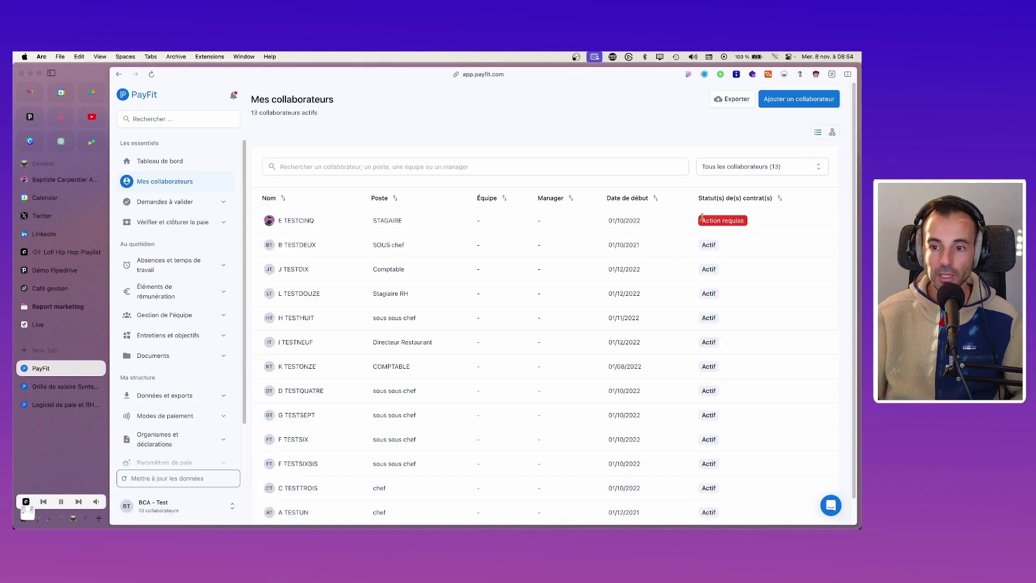
click(308, 220)
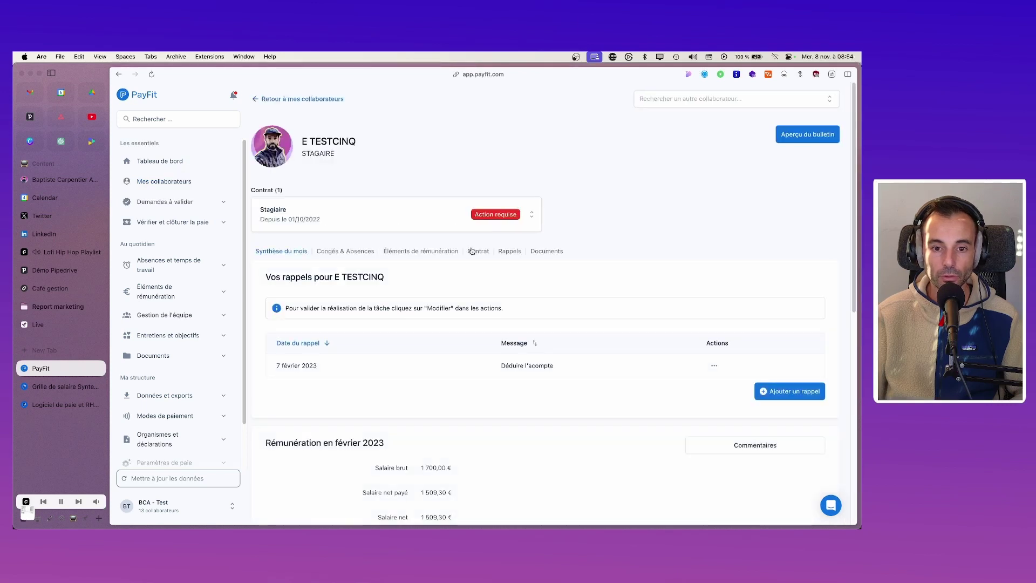
click(511, 251)
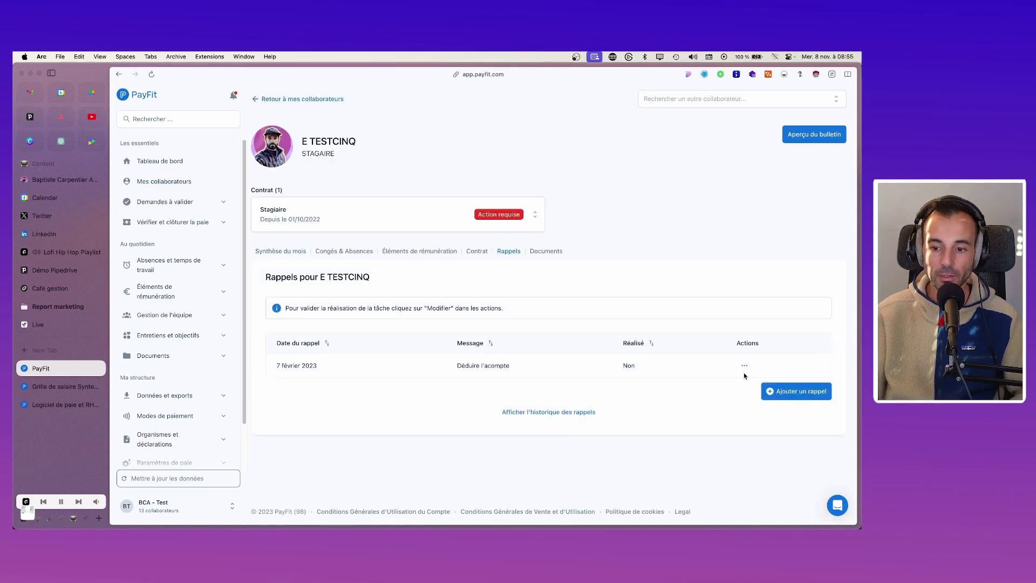
View the month's new contracts in Suivre les contrats, then display the intern's payslip in Vérifier les bulletins
click(172, 222)
click(160, 257)
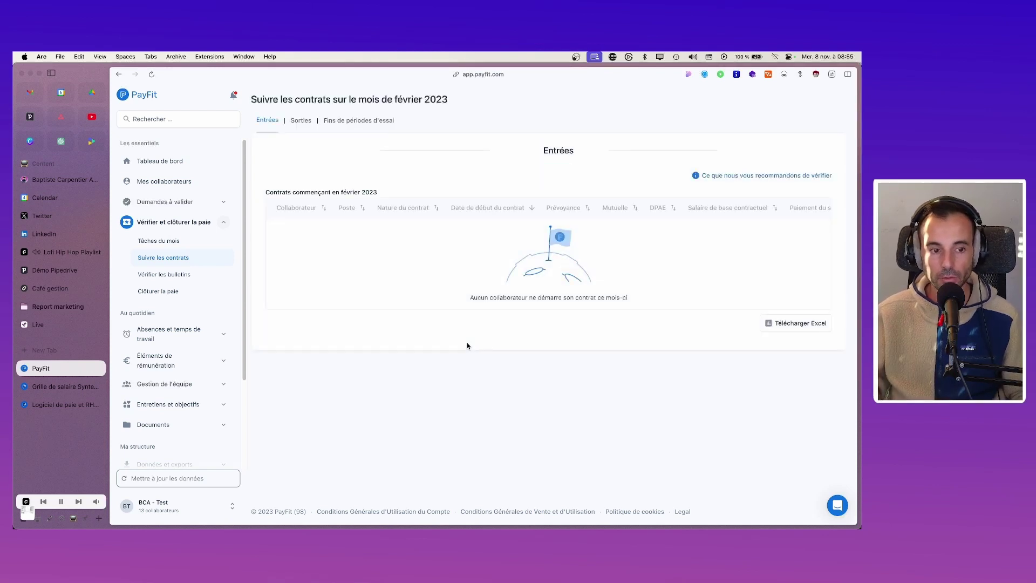
click(172, 275)
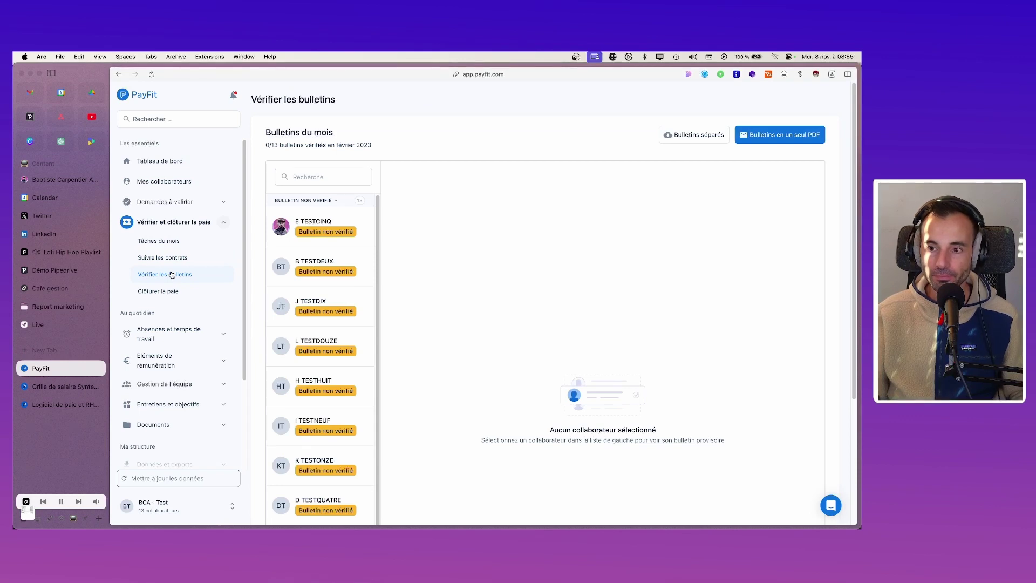
click(317, 221)
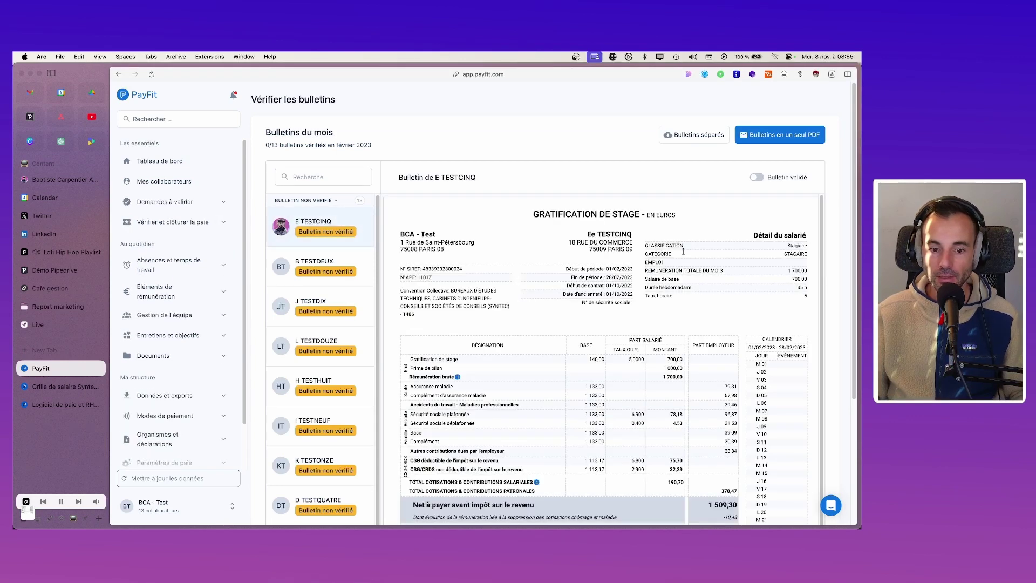
Browse through the first three employees' payslips and try to get all payslips in a single PDF
click(323, 269)
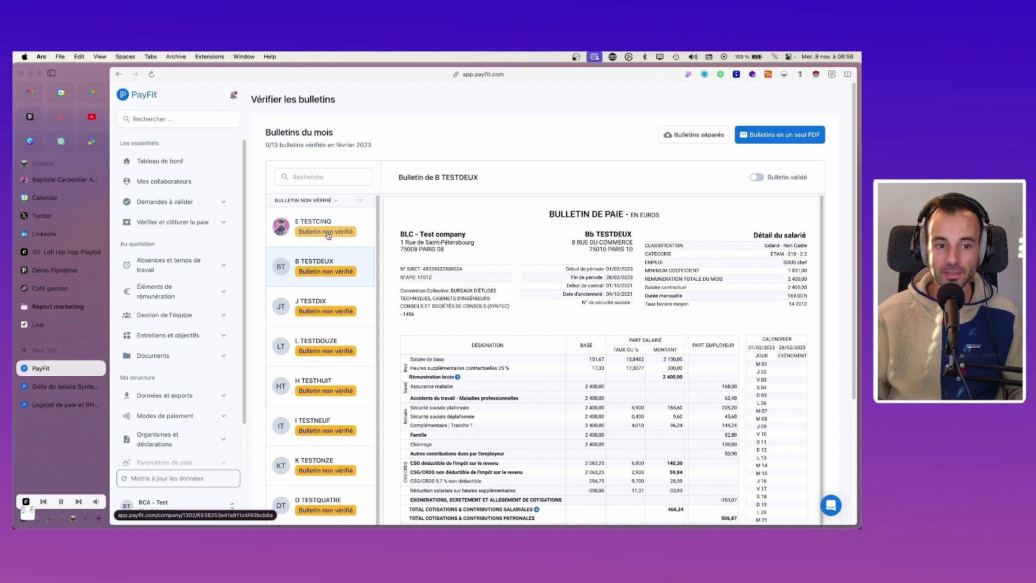
click(328, 236)
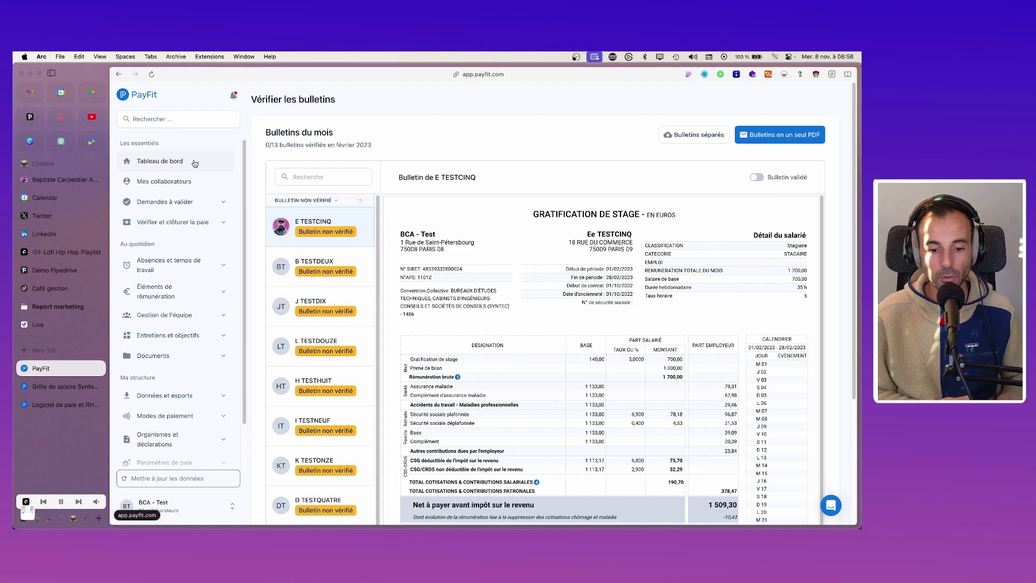
key(Down)
key(Down)
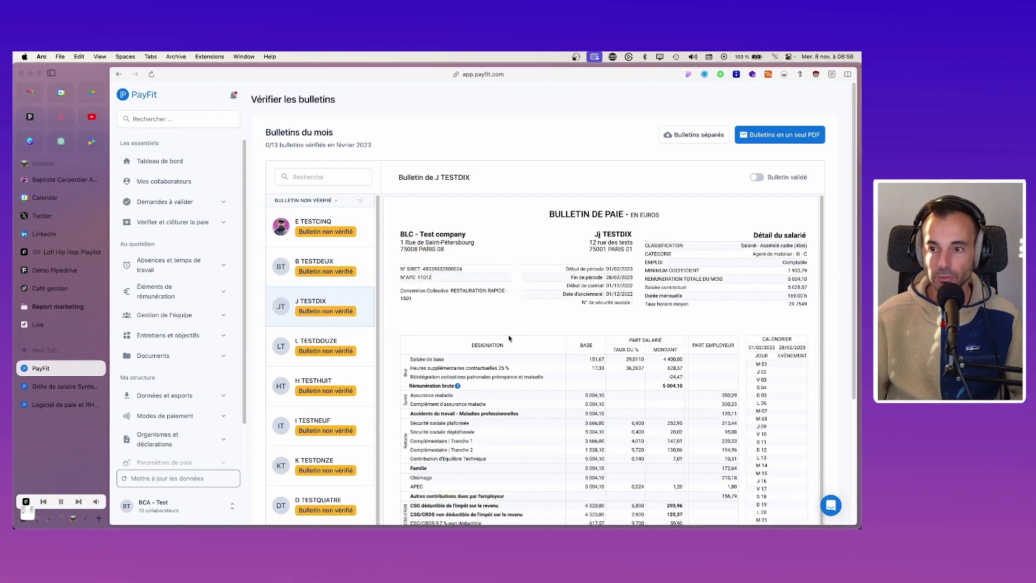
click(791, 134)
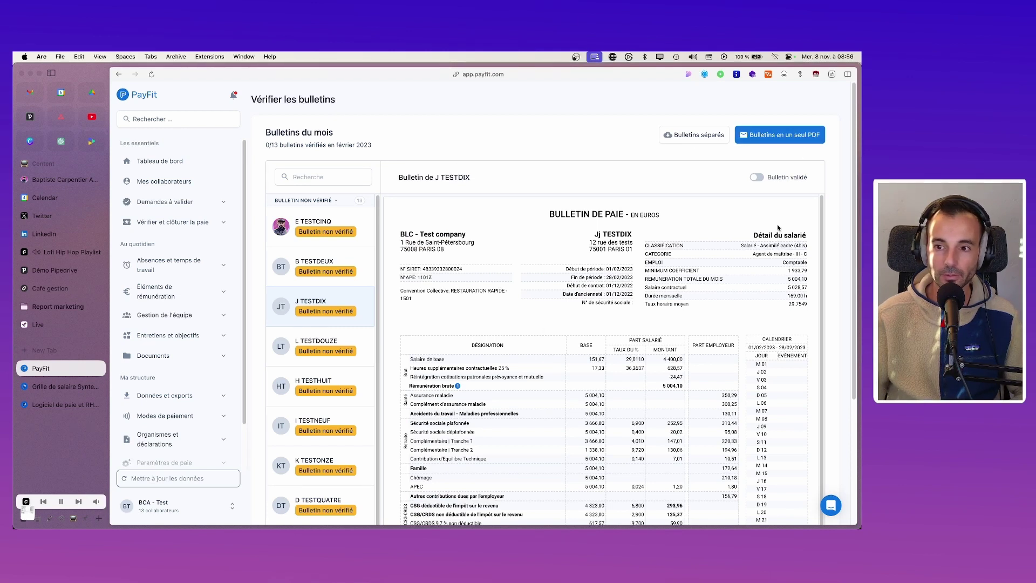
Try switching the third employee's payslip to validated and back to unverified
click(758, 178)
click(759, 179)
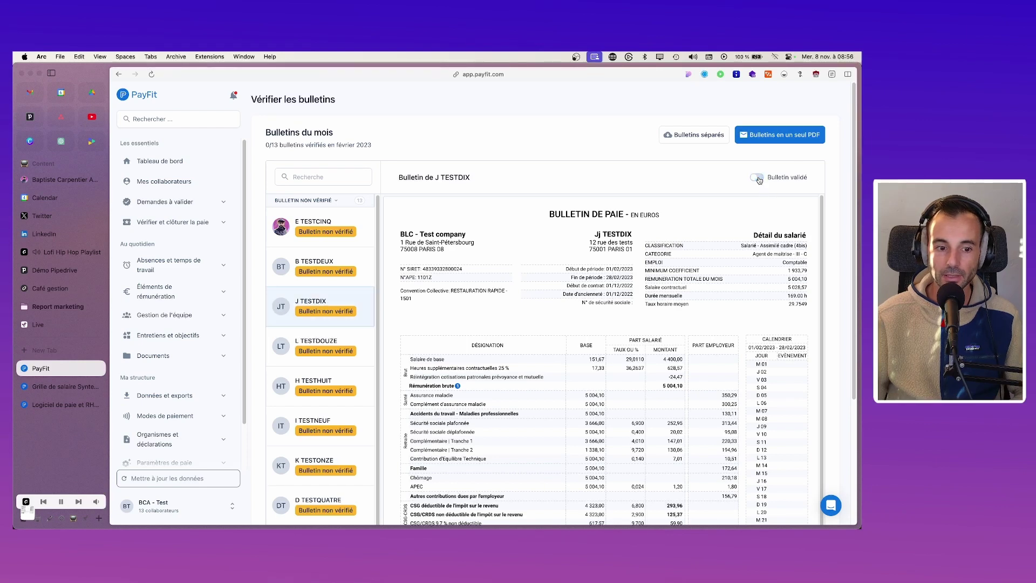
scroll(347, 361, down, 4)
scroll(326, 388, up, 3)
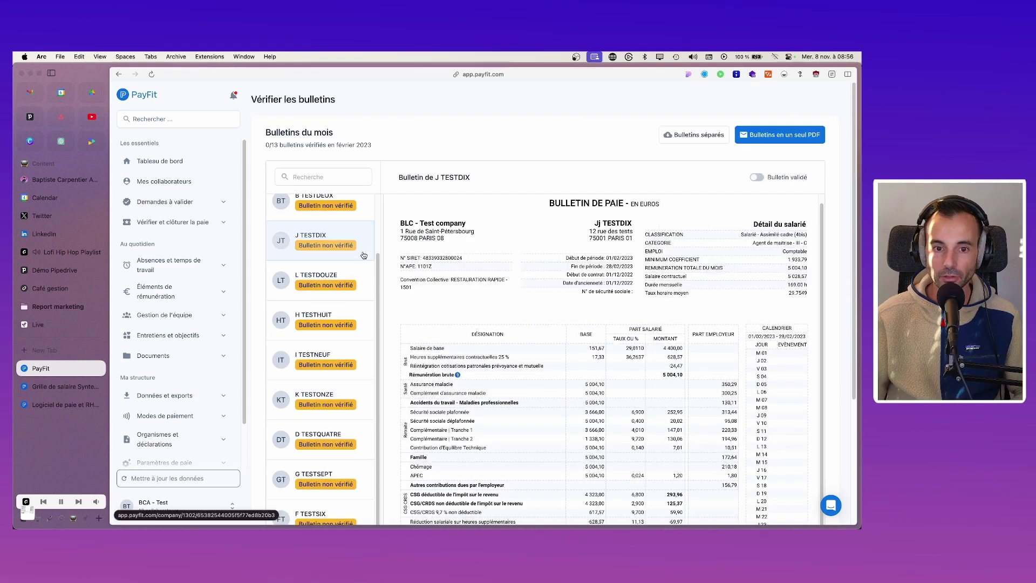
Display the intern's payslip and toggle its Bulletin validé status on and back off
scroll(329, 238, up, 3)
click(324, 227)
click(758, 177)
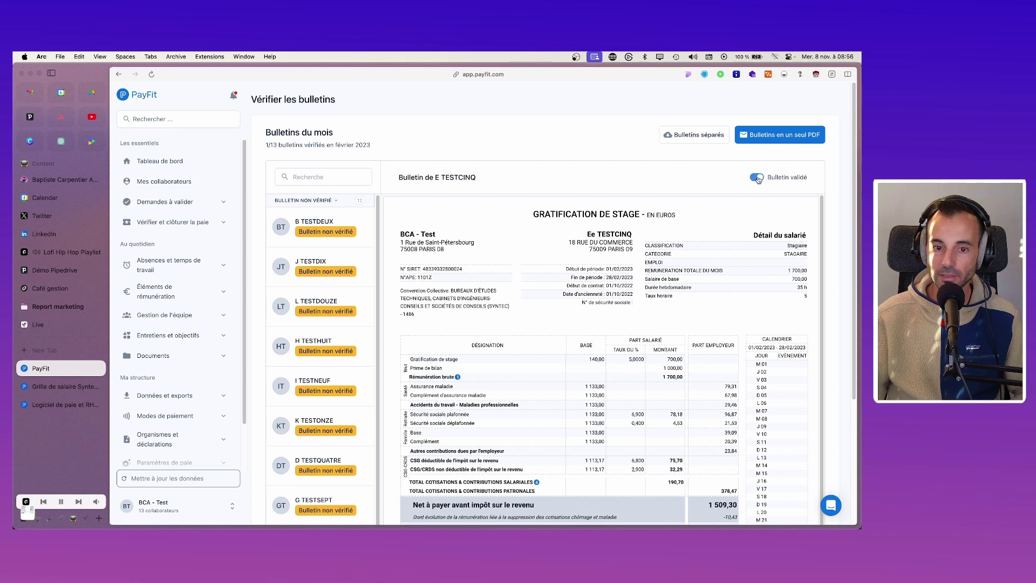
click(759, 179)
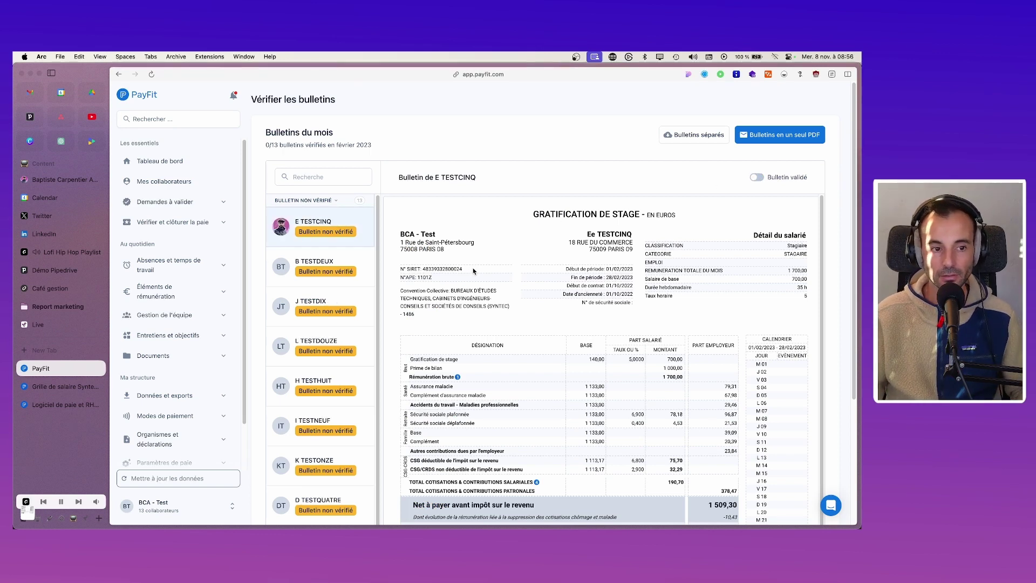
click(755, 178)
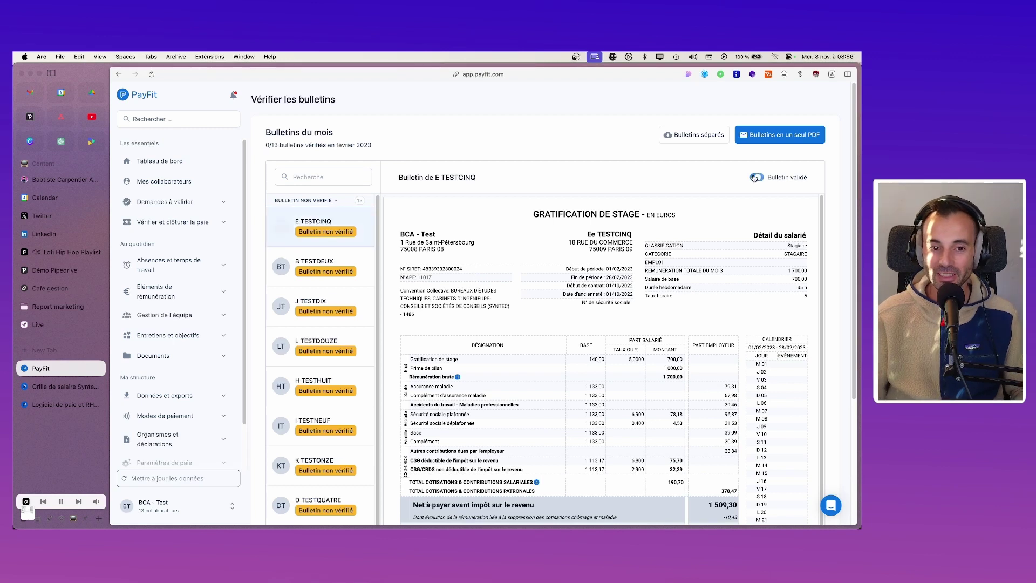
click(755, 179)
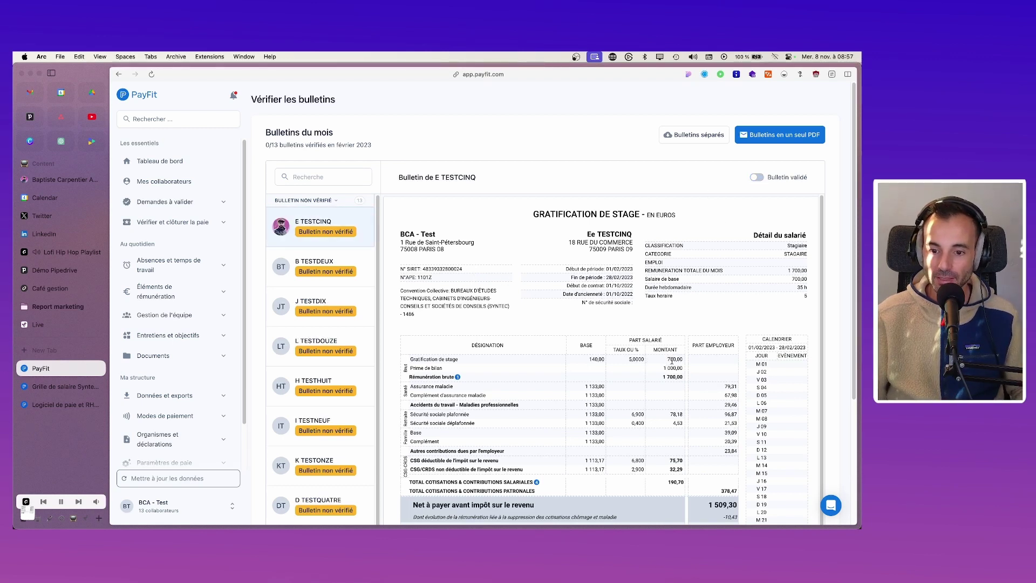
Examine the pay lines, net pay, leave balances and comments on the intern's and second employee's payslips, and display the third employee's payslip
scroll(673, 362, down, 2)
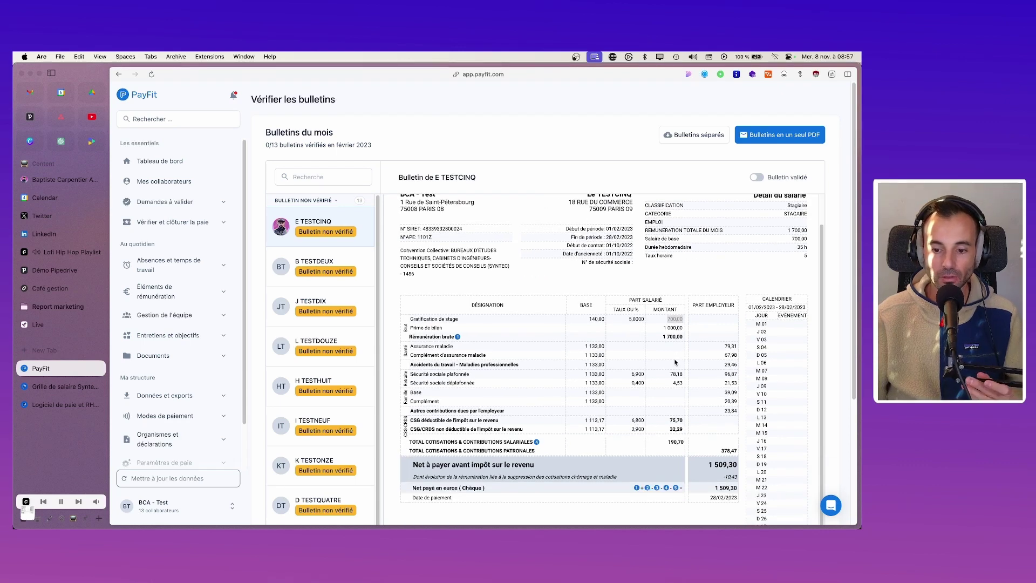
click(326, 271)
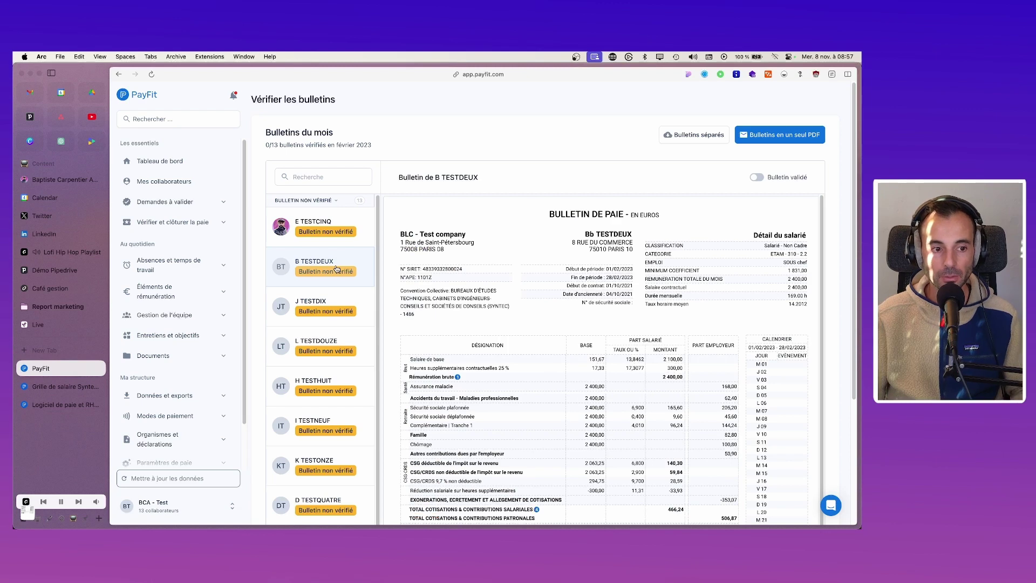
scroll(635, 407, down, 3)
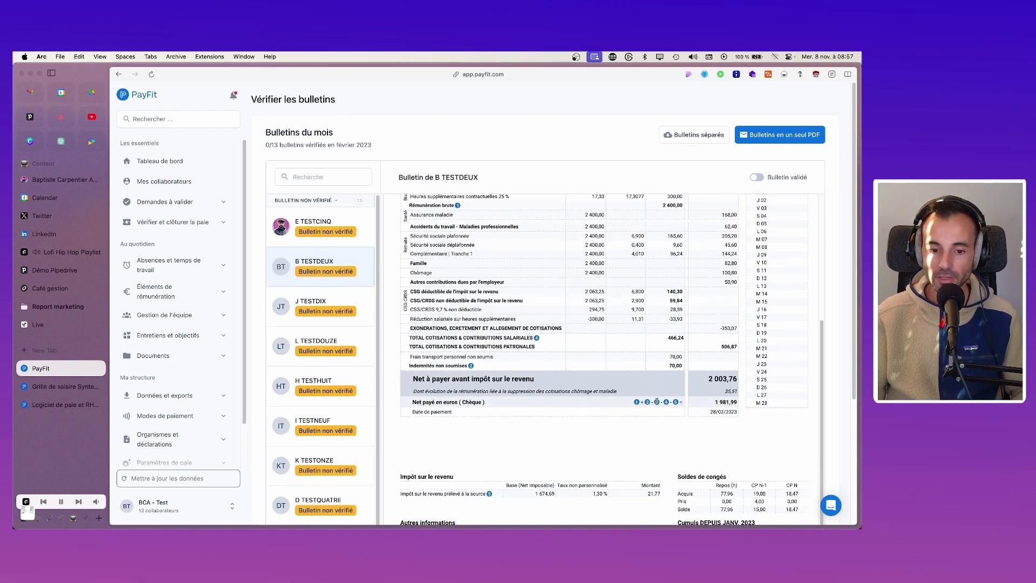
scroll(464, 372, up, 2)
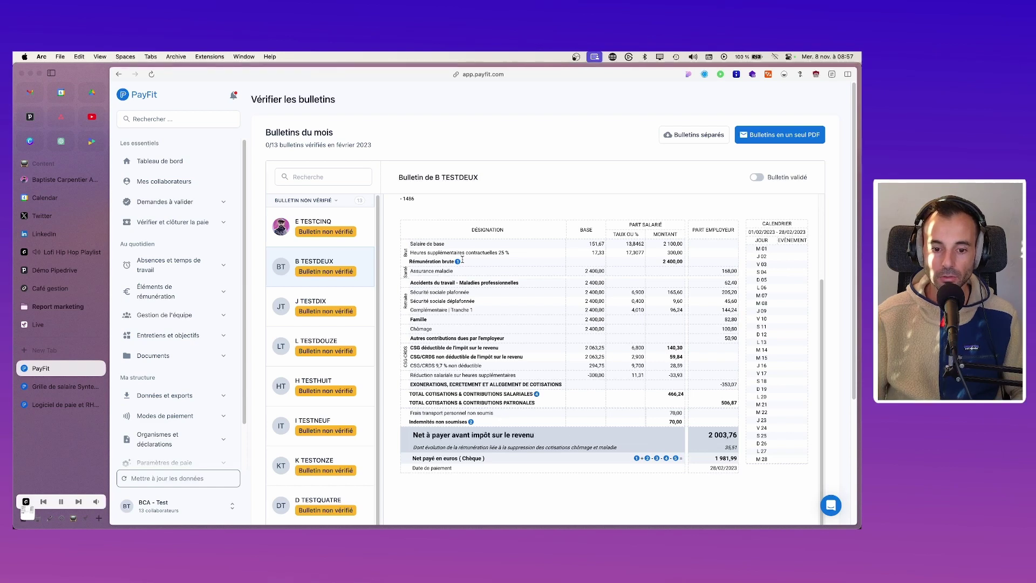
scroll(469, 267, up, 5)
scroll(539, 302, down, 10)
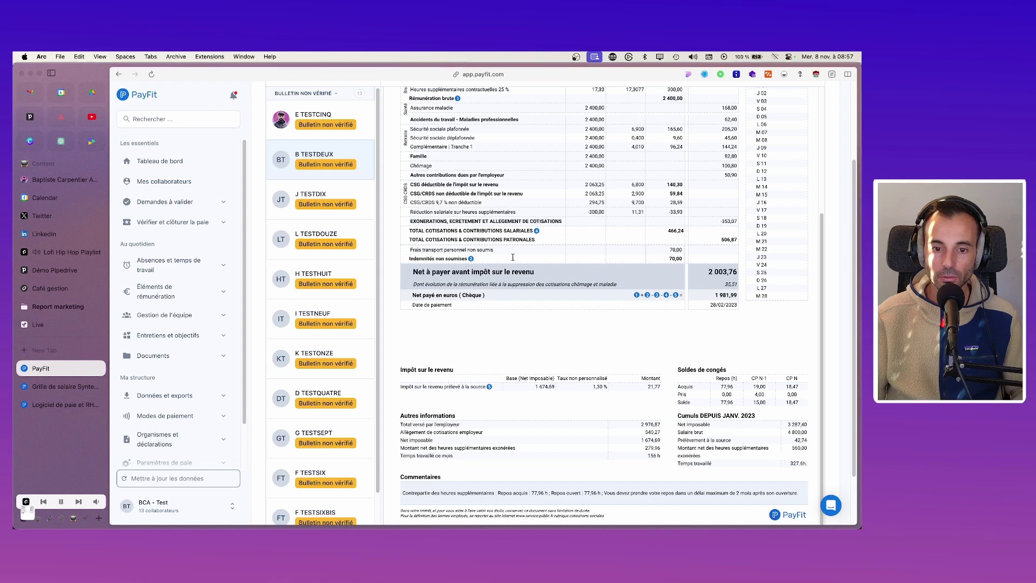
scroll(534, 415, down, 3)
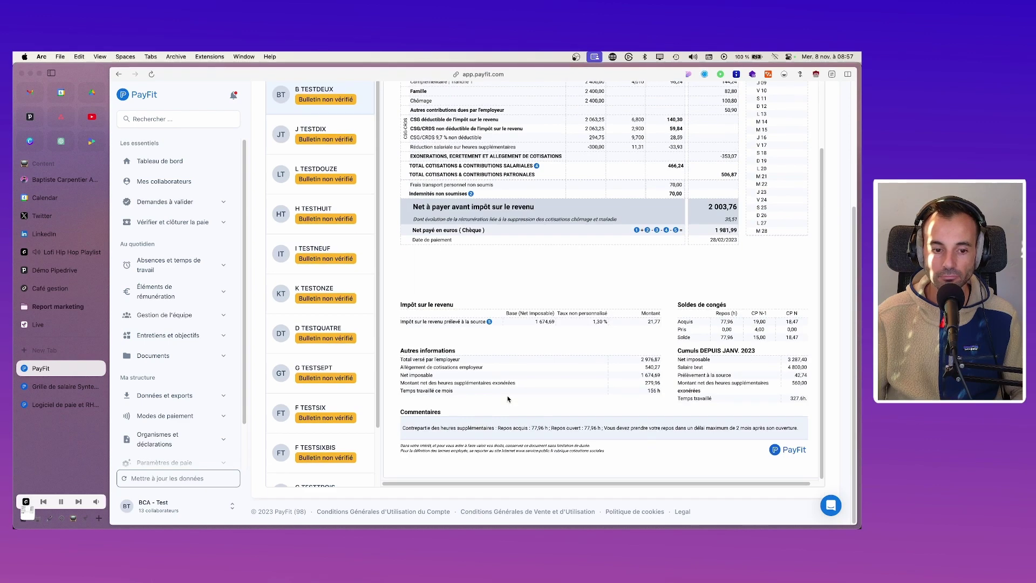
scroll(507, 400, up, 10)
click(335, 302)
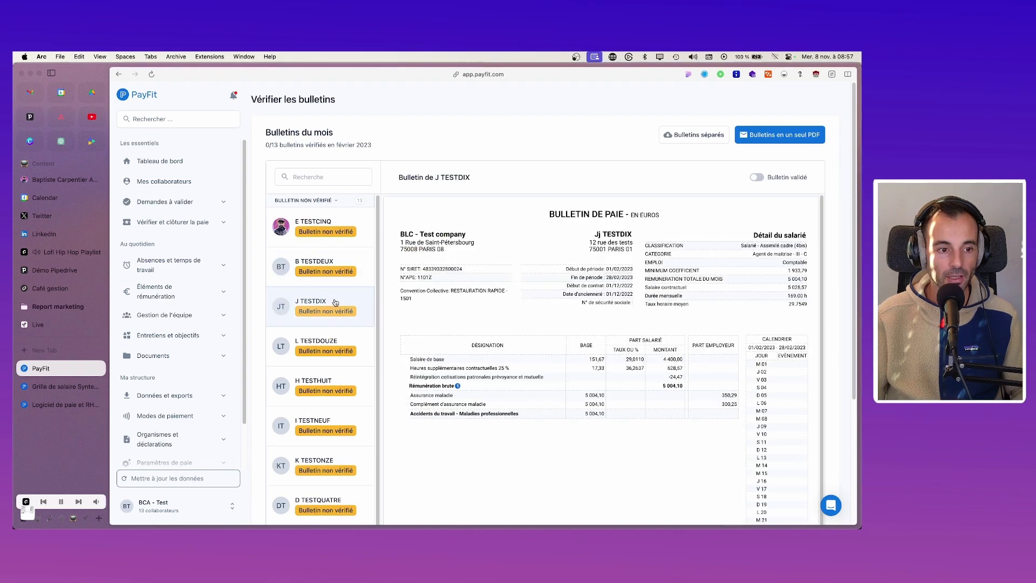
Configure the payroll closing in Clôturer la paie with the date 28/02/2023 and manual closing, and save the settings
click(172, 222)
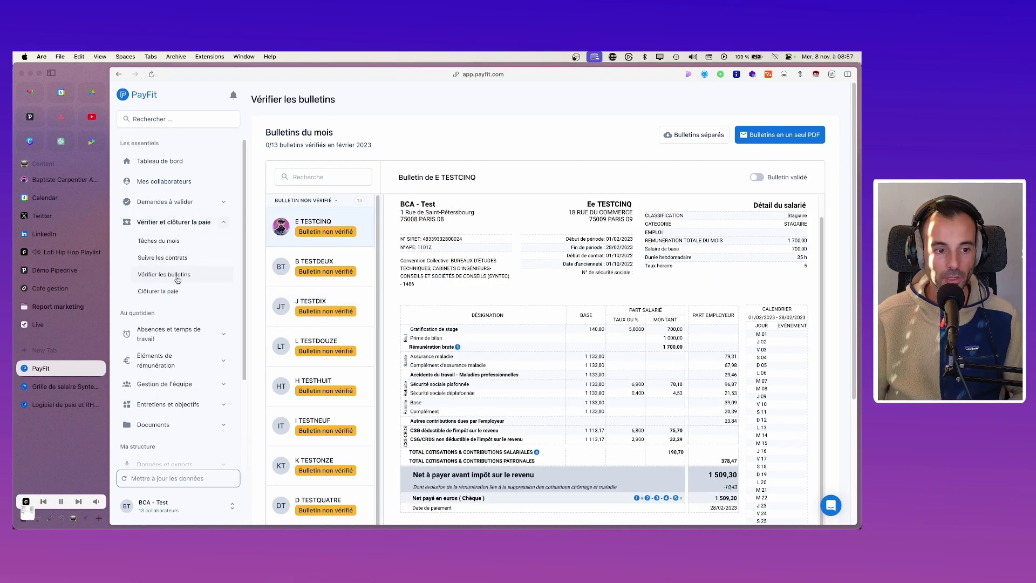
click(172, 292)
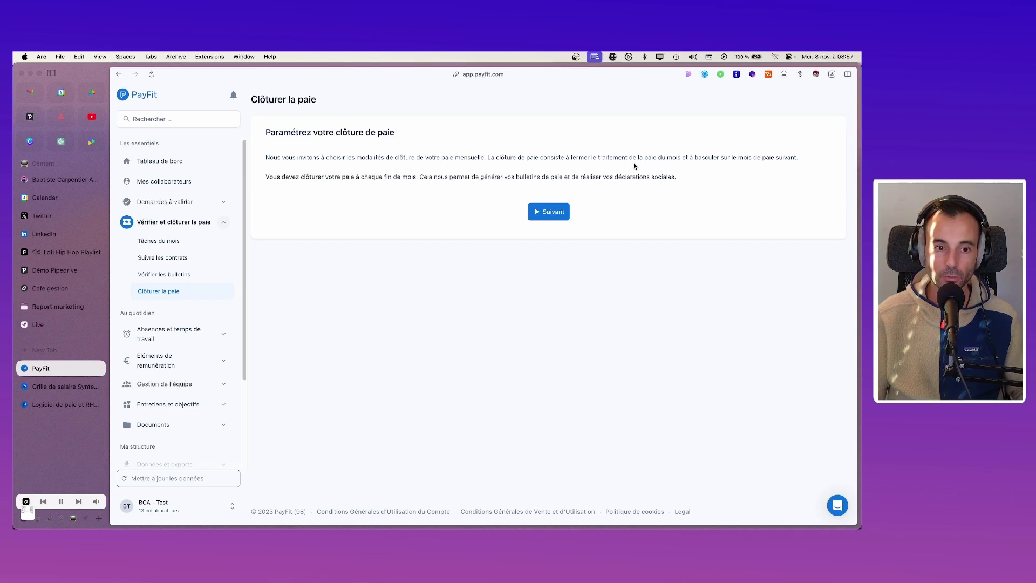
click(556, 221)
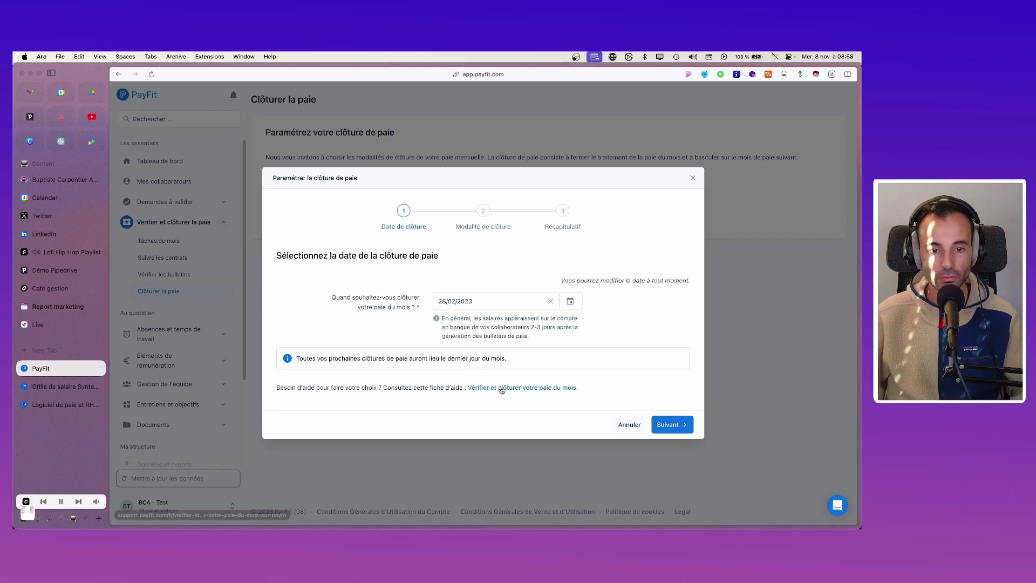
click(671, 424)
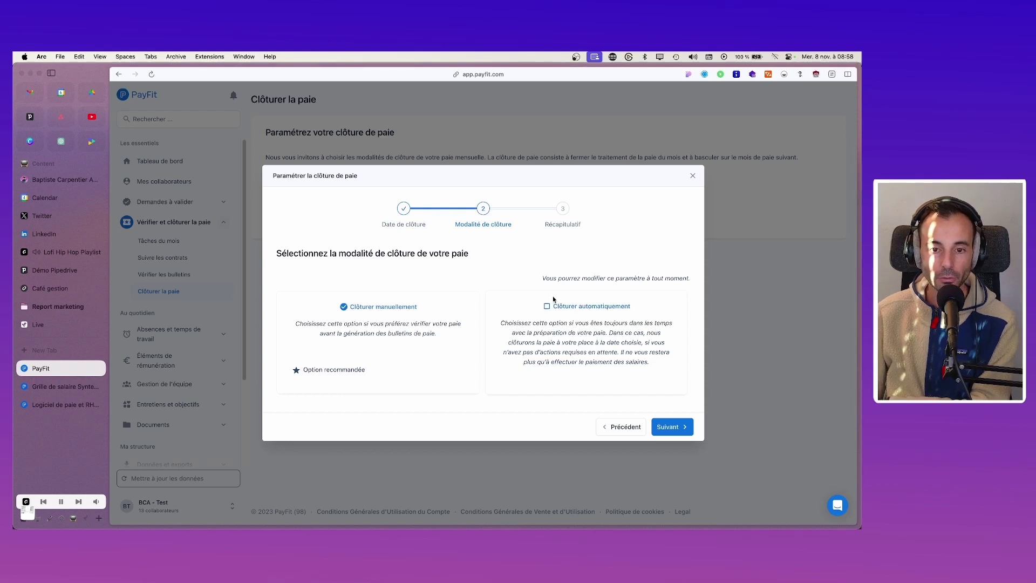
click(669, 427)
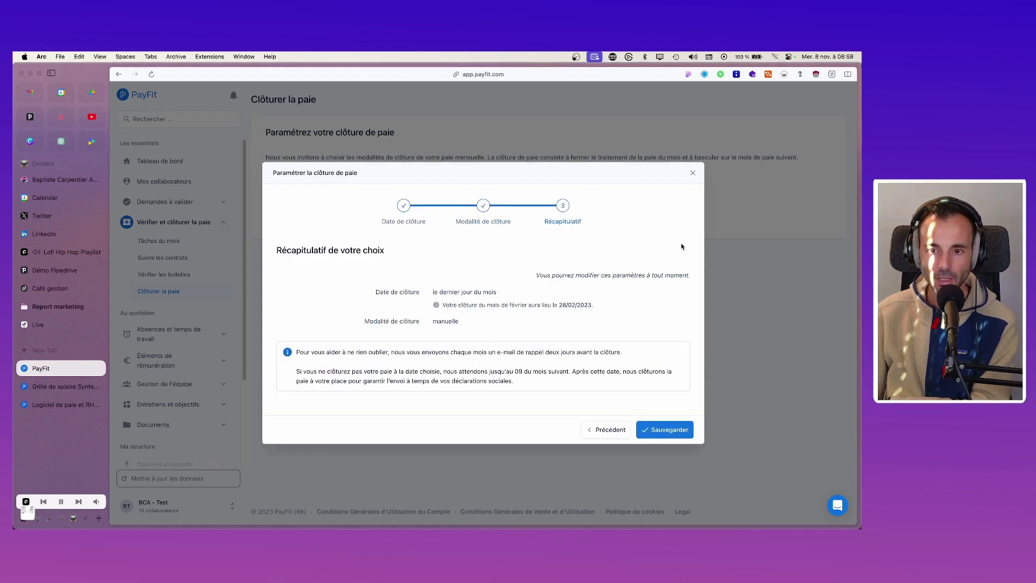
click(663, 429)
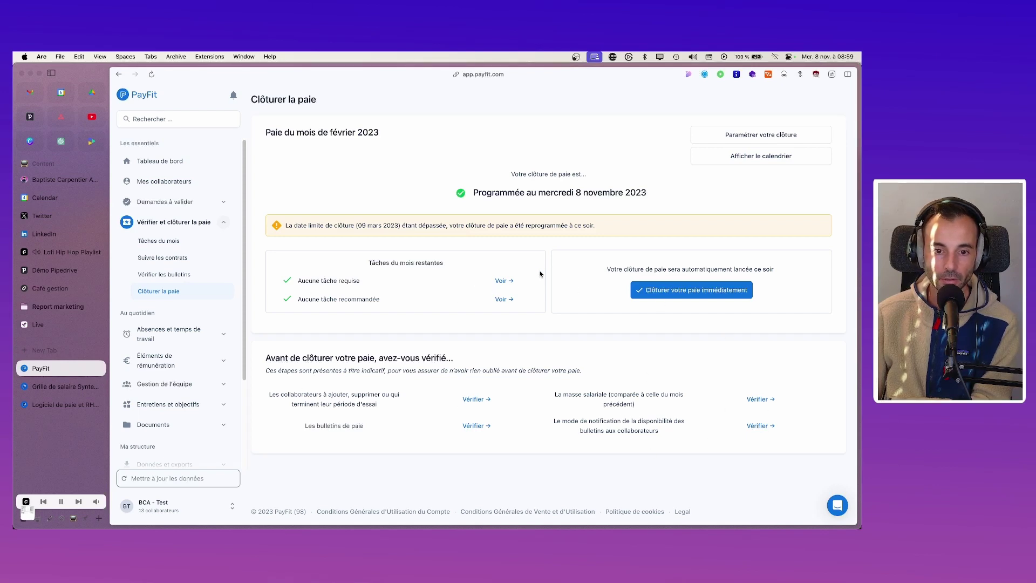
Check the pay cycle calendar, close the February 2023 payroll immediately and request an e-mail alert for its completion
click(743, 160)
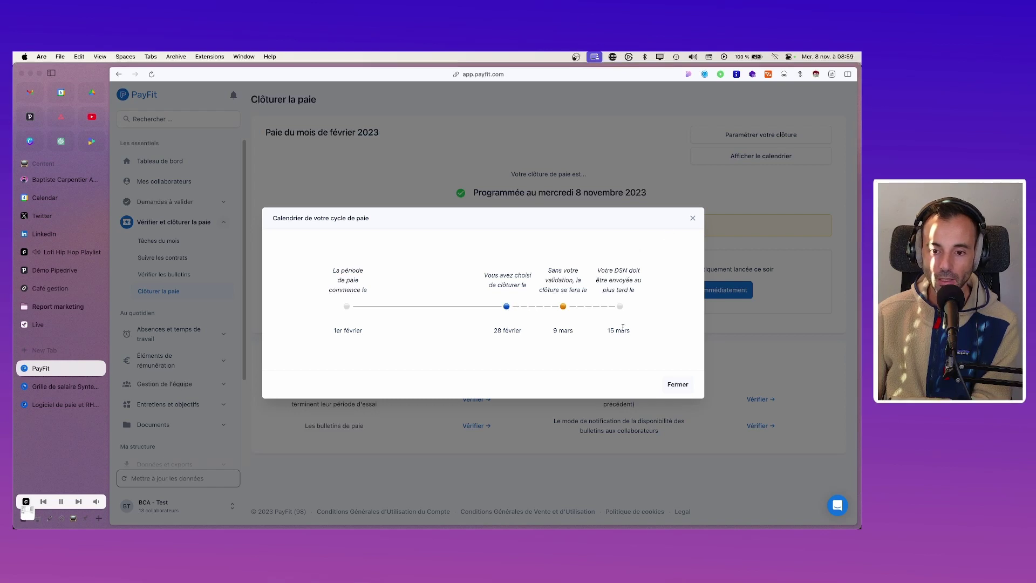
click(693, 218)
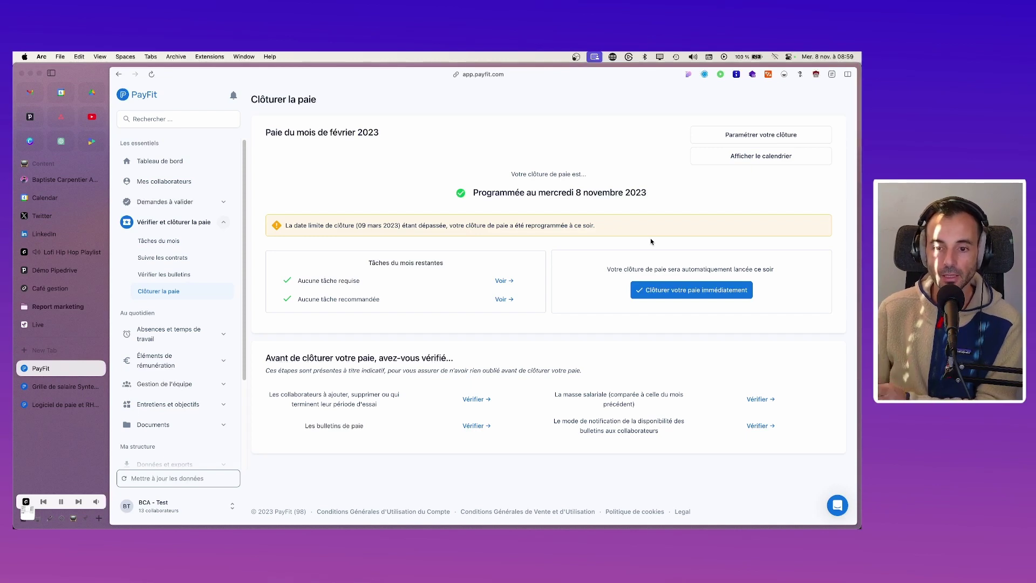
click(711, 291)
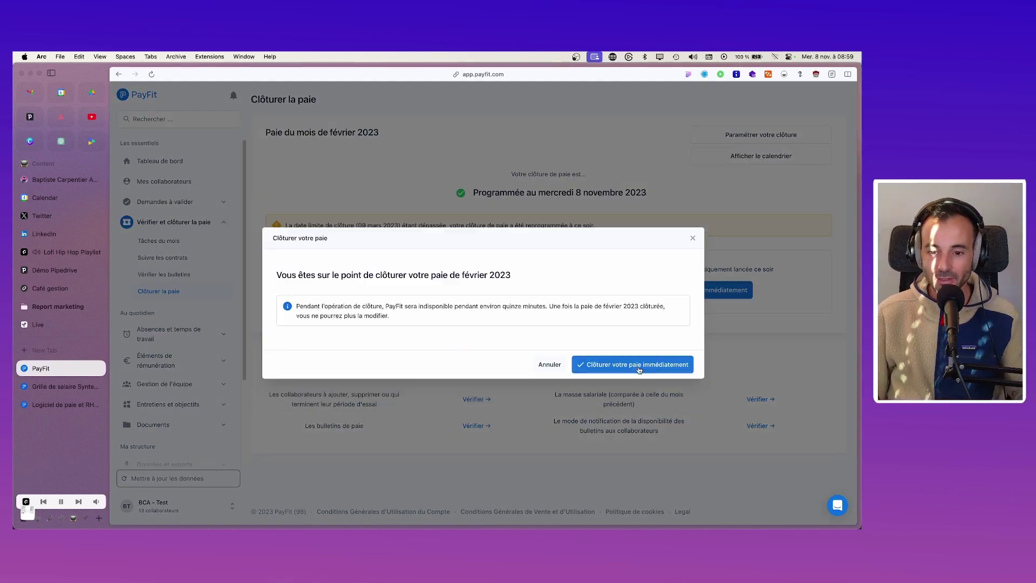
click(639, 365)
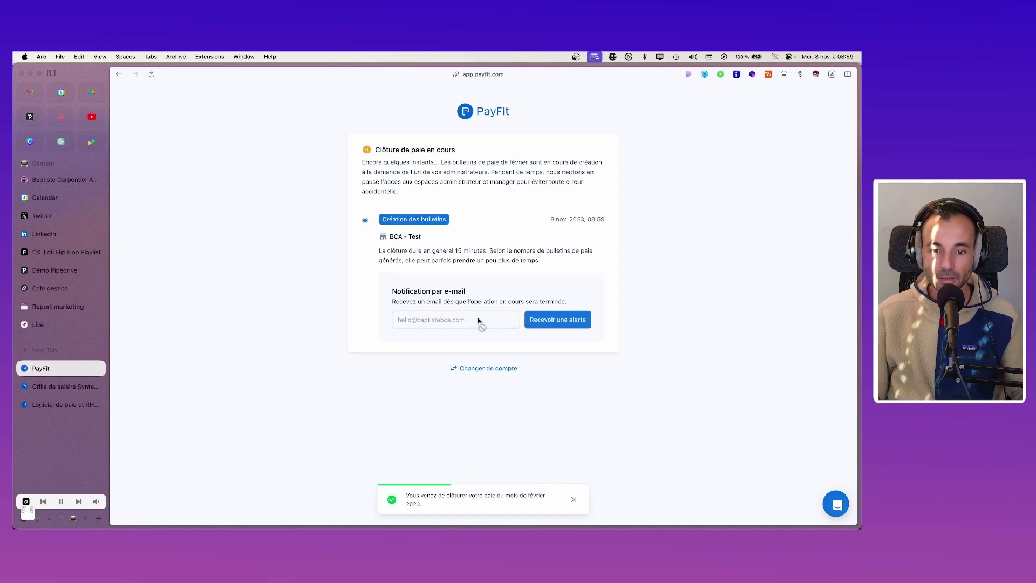
click(570, 323)
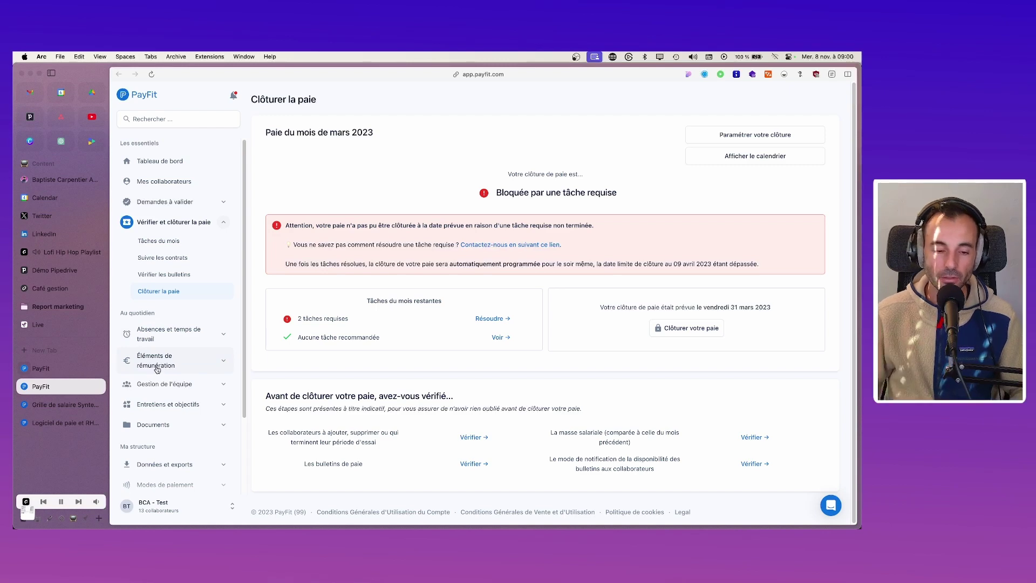
Follow the March 2023 required tasks to the employee list and view the end-of-contract notices of the two employees marked Action requise
click(488, 319)
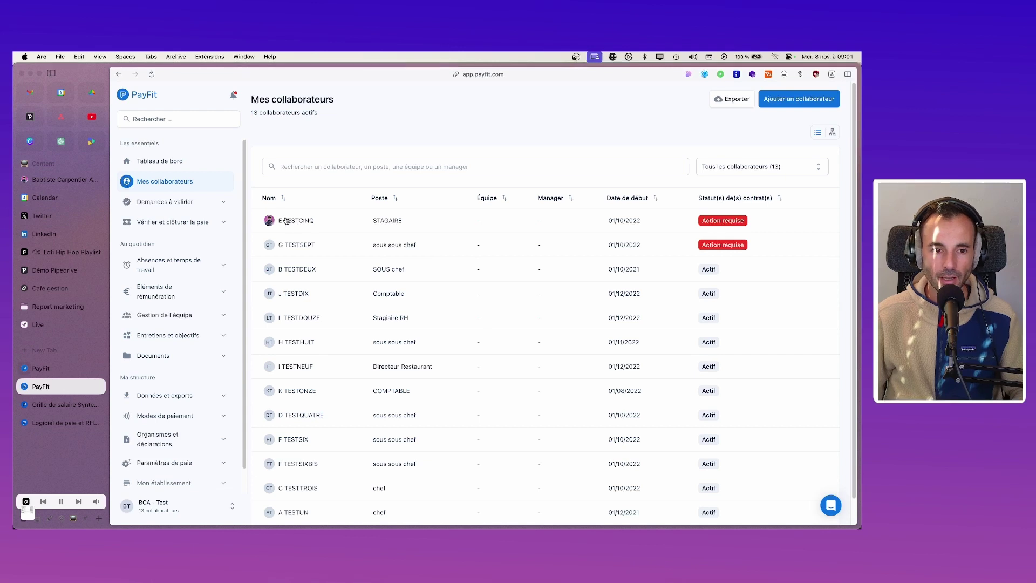
click(305, 246)
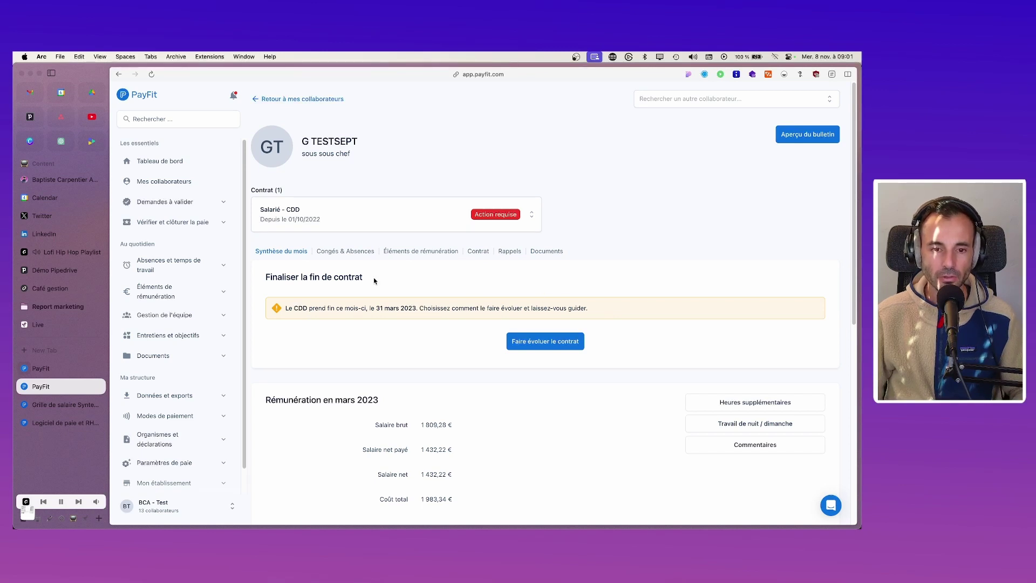
click(174, 186)
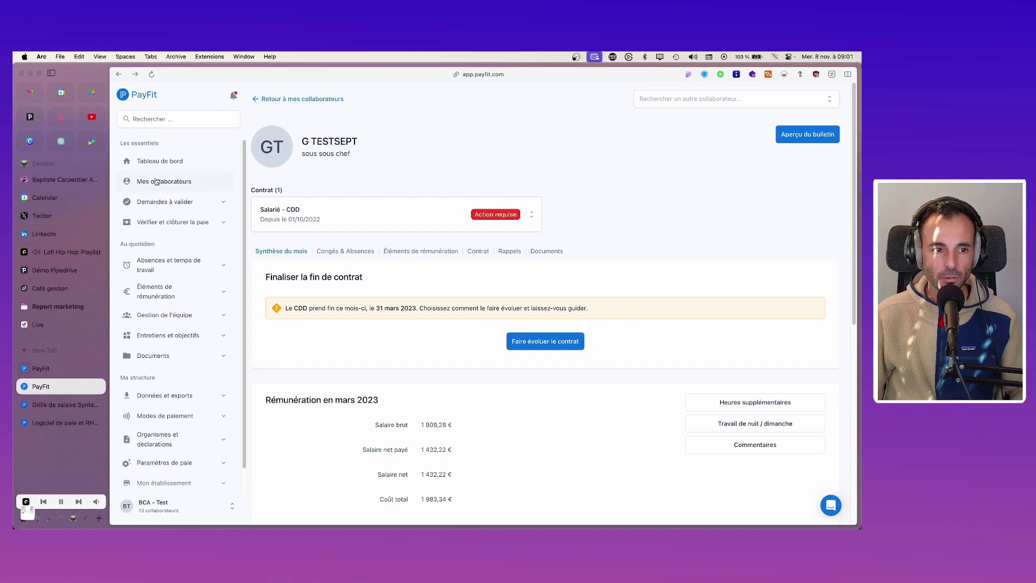
click(320, 224)
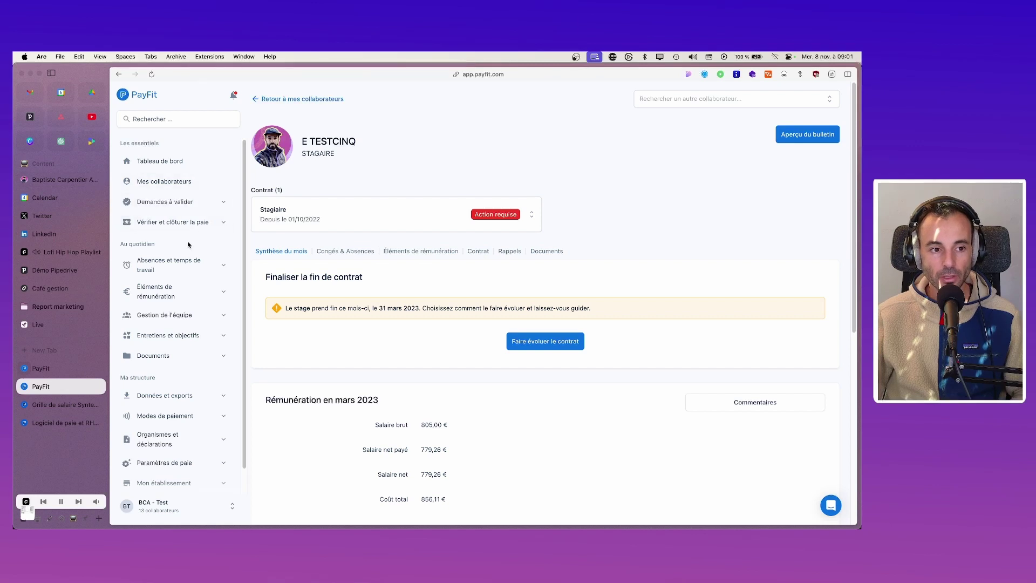
Show the Calendrier under Absences et temps de travail by month and look over November 2023's public holidays and employee entries
click(153, 275)
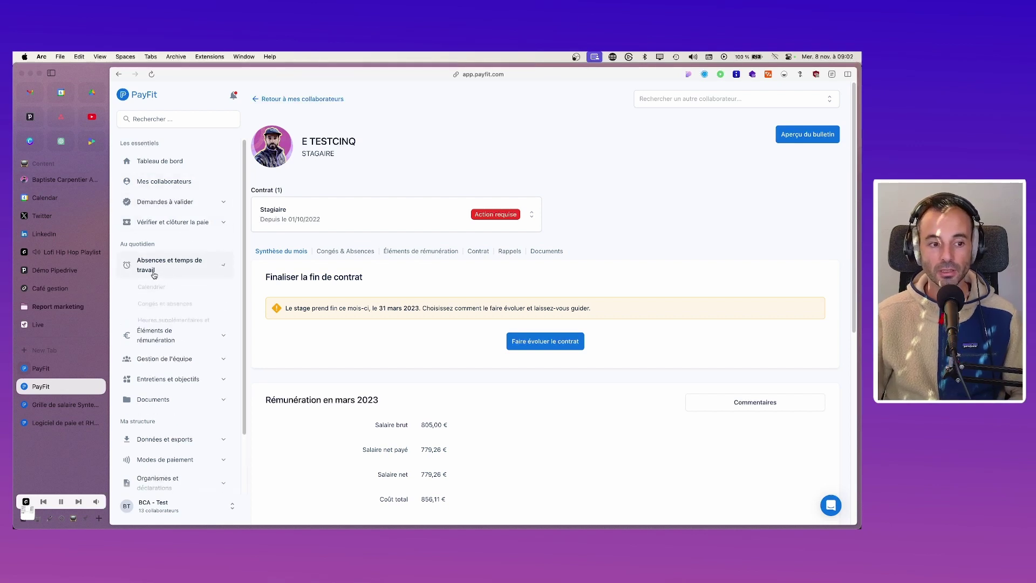
click(152, 289)
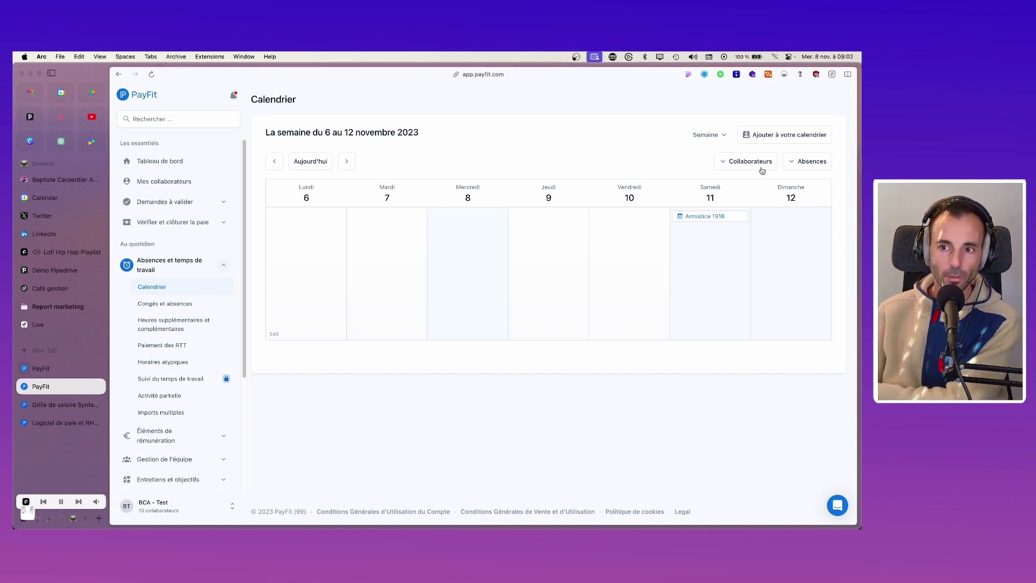
click(724, 136)
click(657, 177)
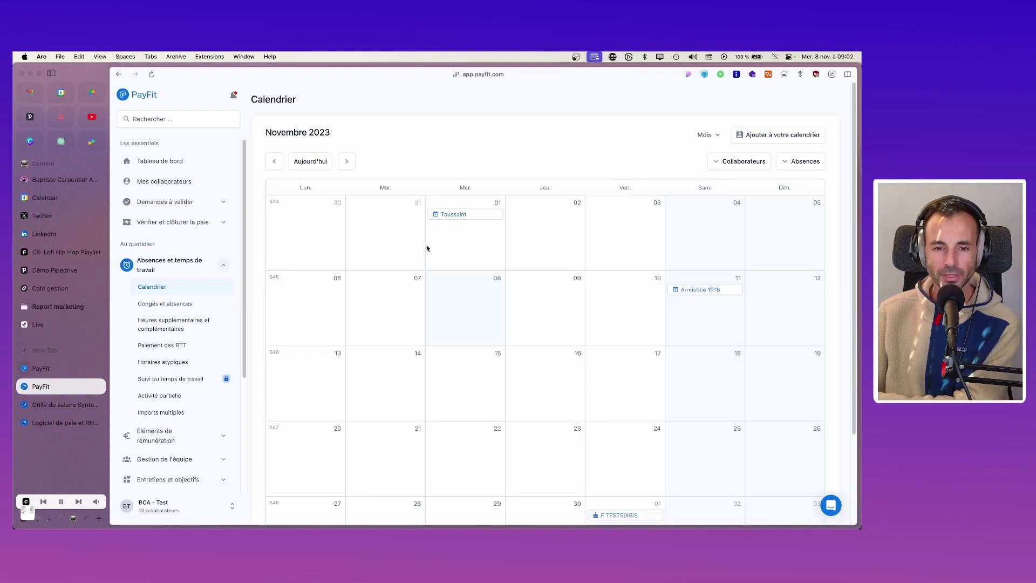
mouse_move(476, 214)
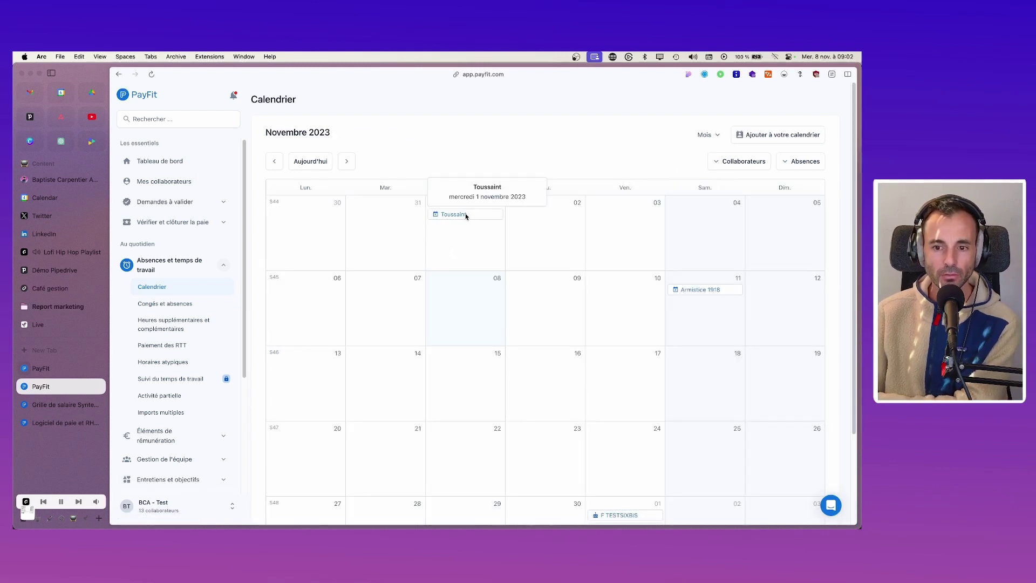
scroll(481, 297, down, 4)
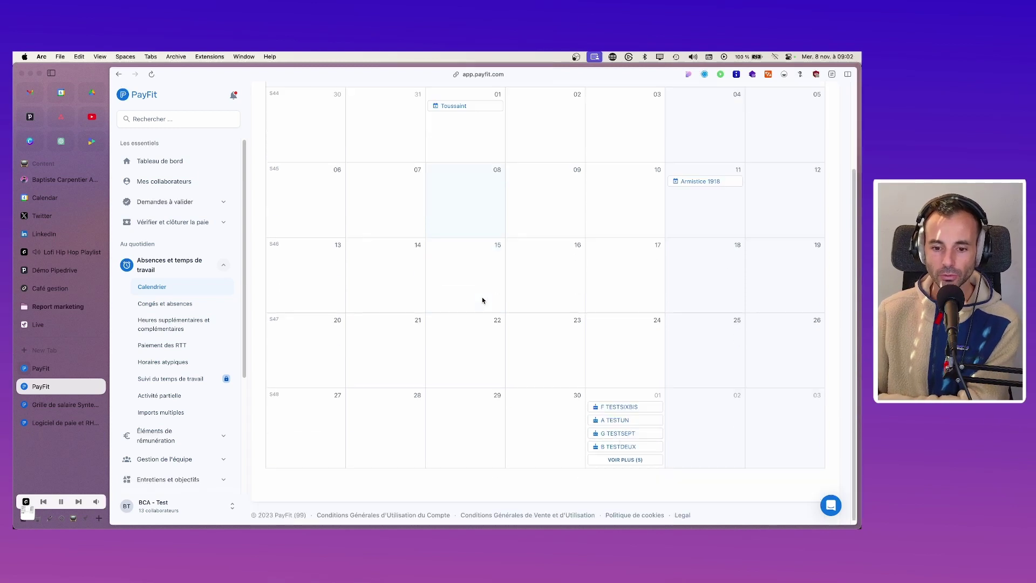
mouse_move(631, 408)
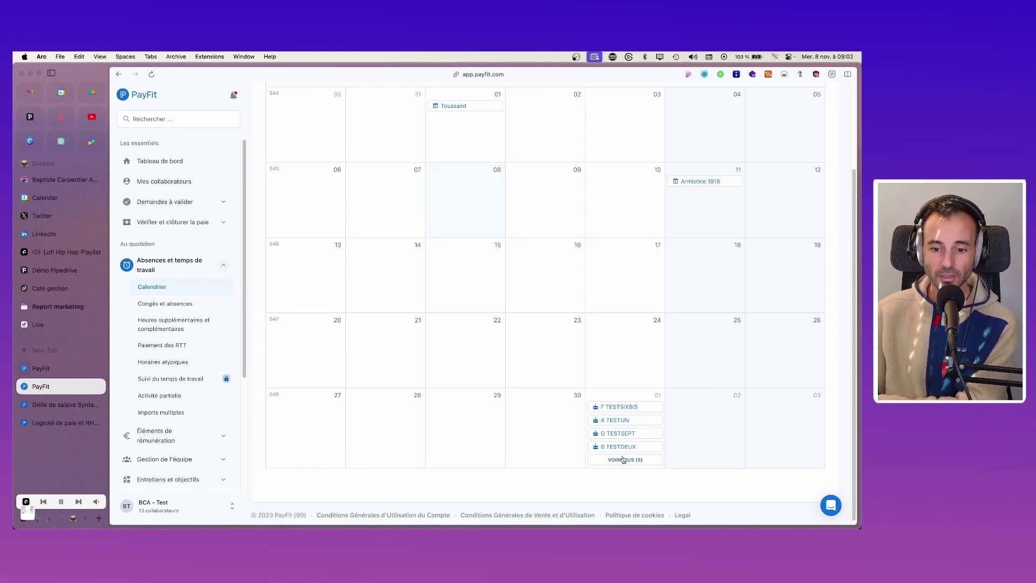
scroll(638, 297, up, 4)
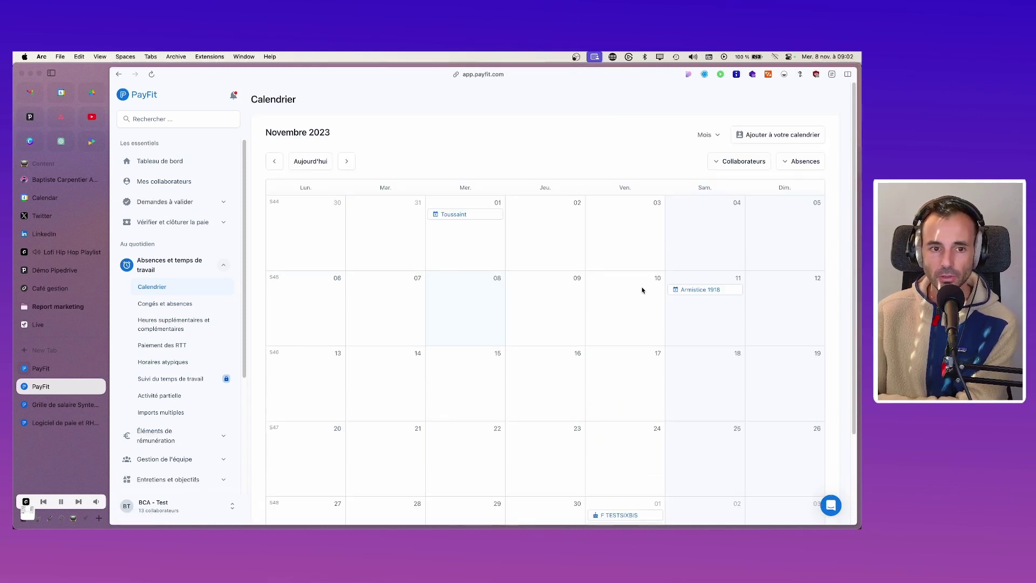
Copy the PayFit calendar's subscription link for adding it to an external calendar
click(785, 139)
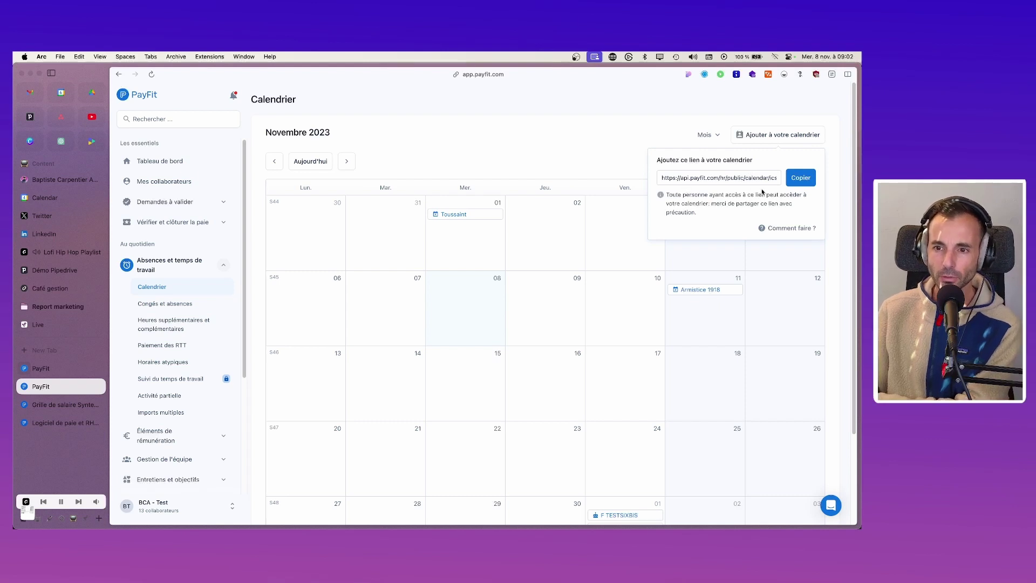
click(803, 178)
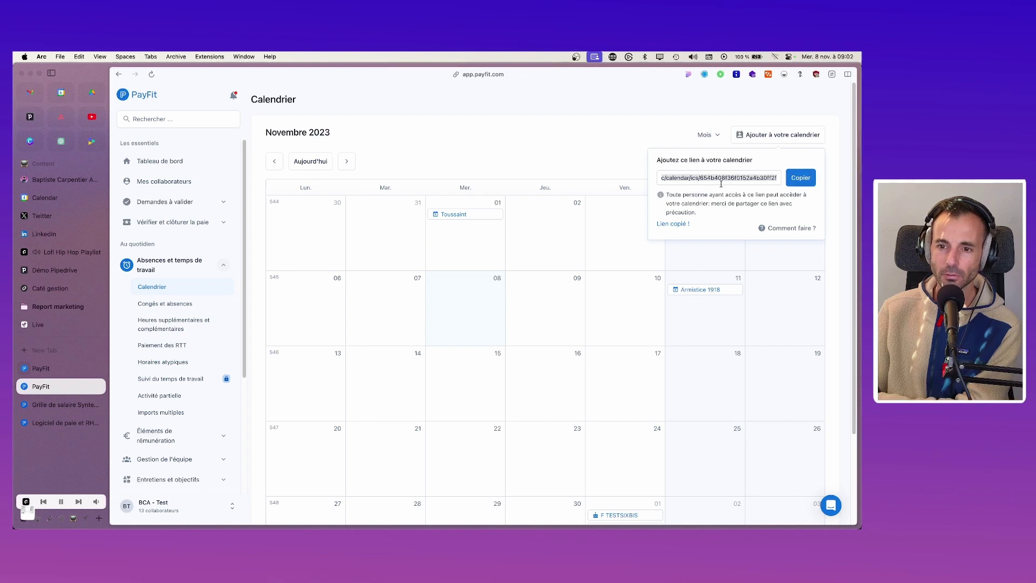
click(798, 179)
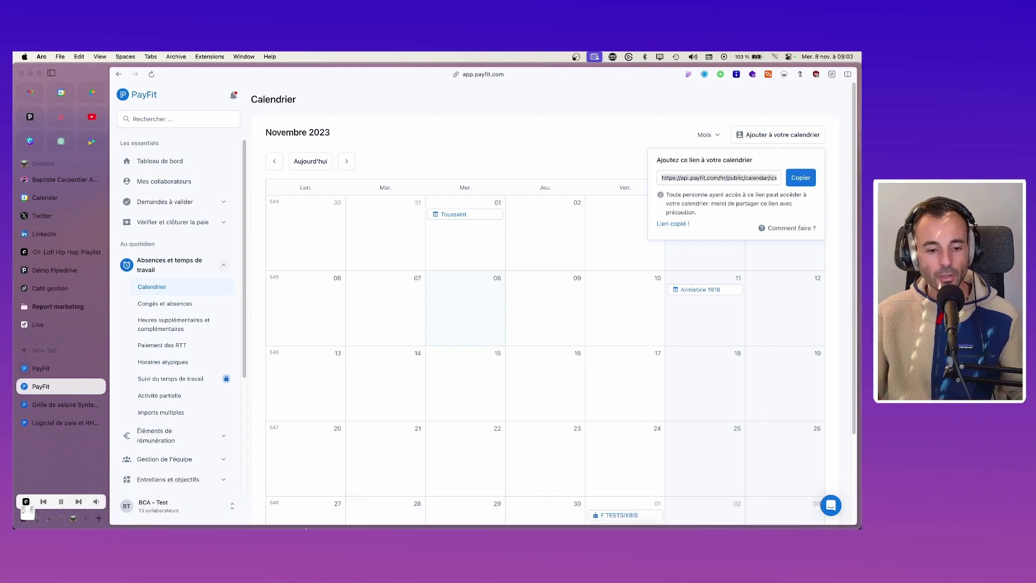
Switch to the macOS Calendrier app to look at its add-account option, and return to PayFit, dismissing the calendar link window
mouse_move(292, 511)
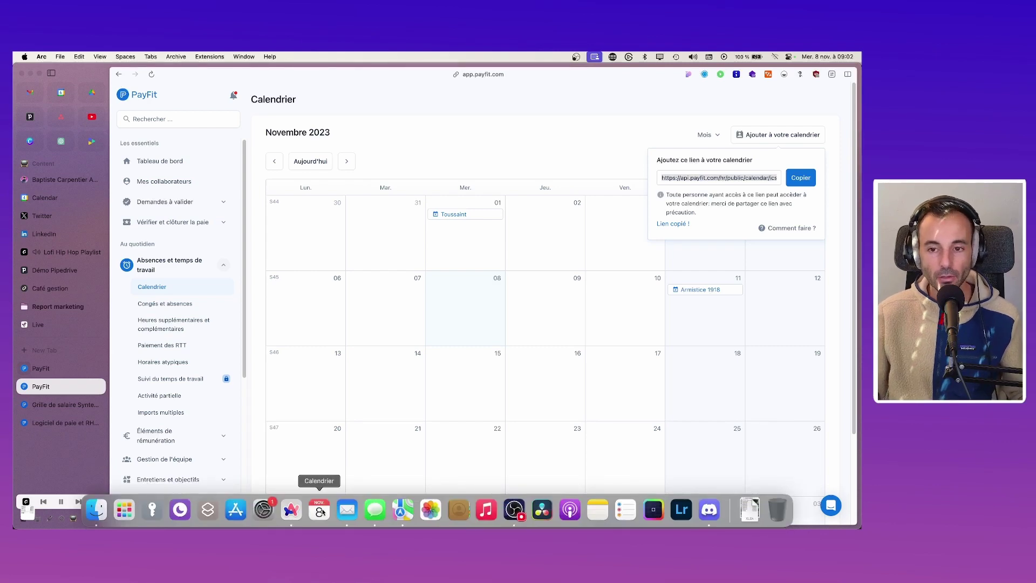
click(320, 510)
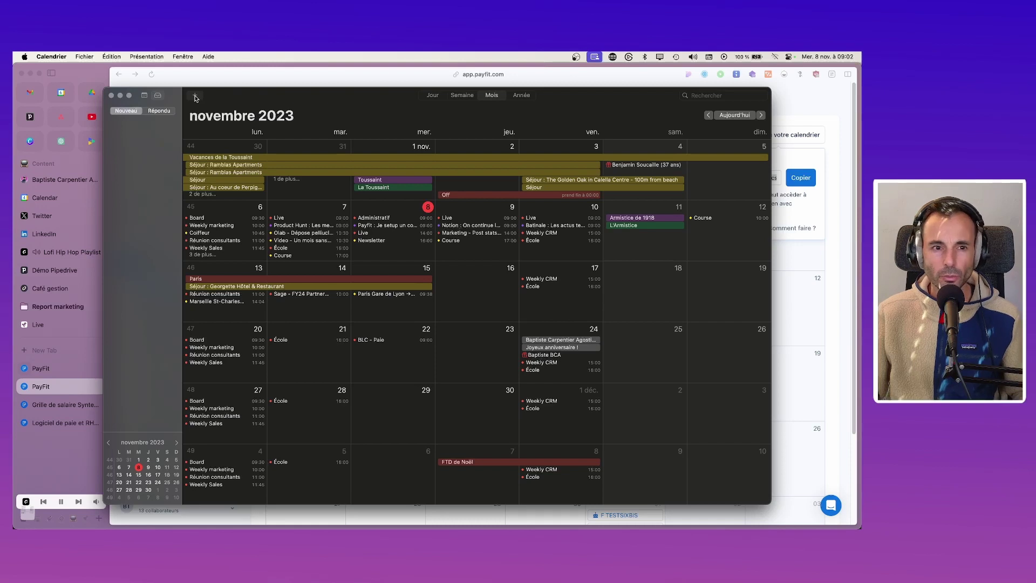
click(51, 56)
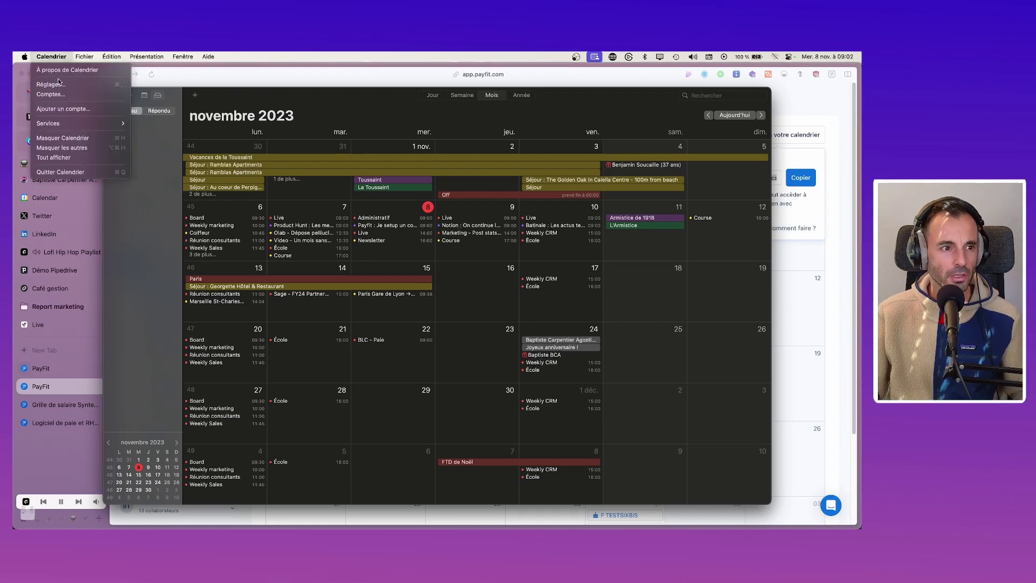
click(64, 111)
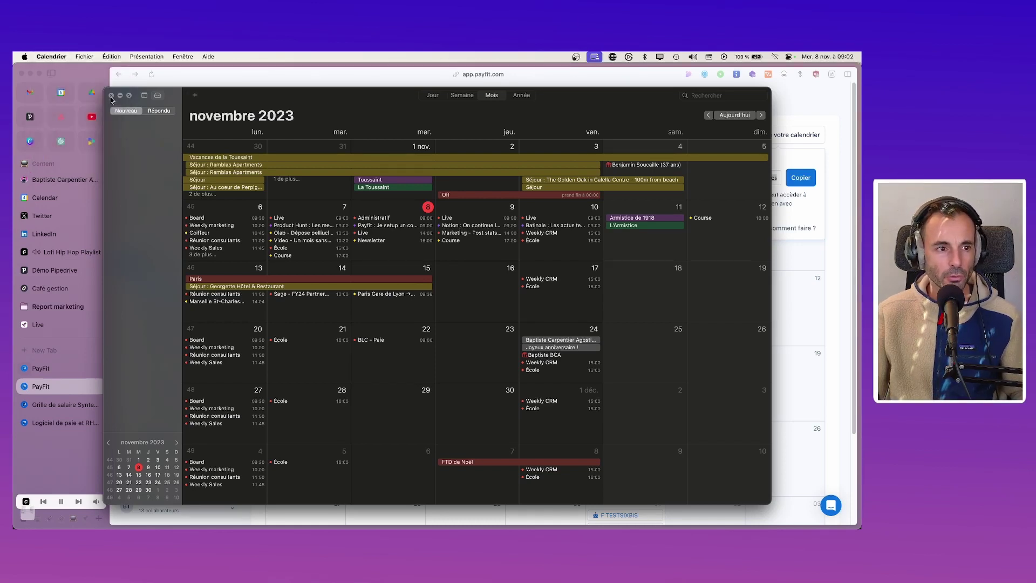
click(111, 96)
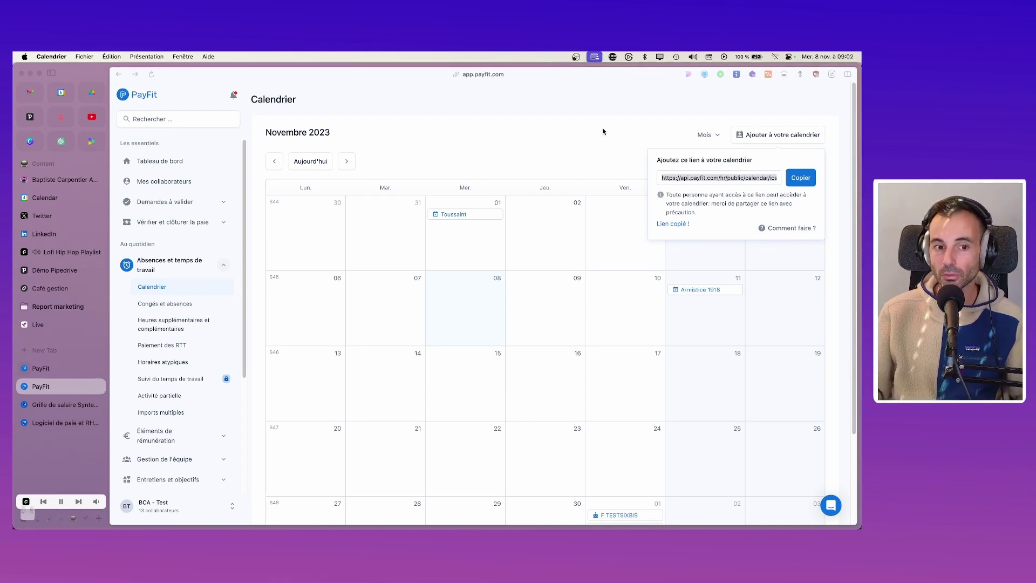
click(664, 134)
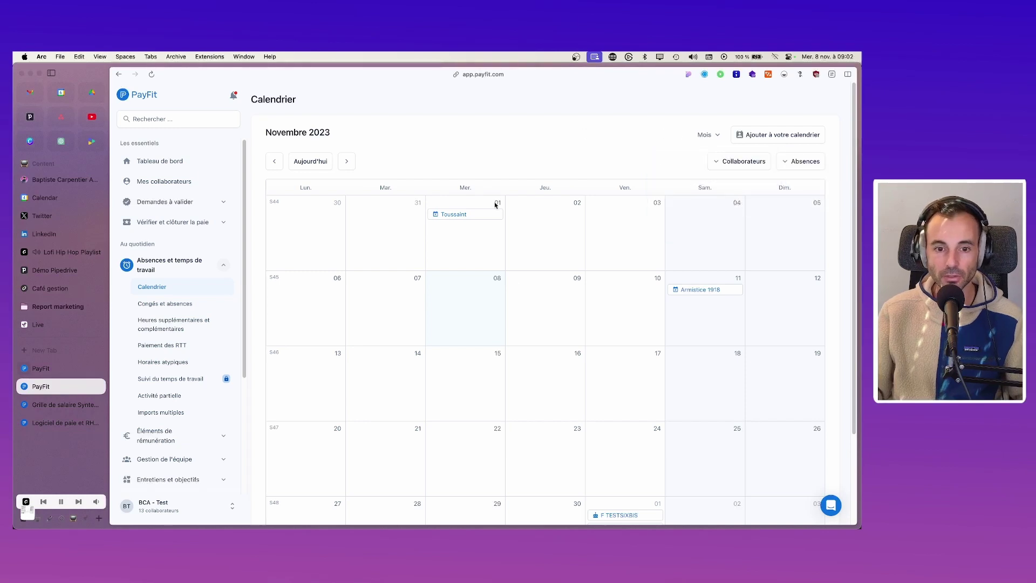
View the birthday details of the first employee listed on 1 December in the month calendar
scroll(546, 328, down, 3)
mouse_move(602, 391)
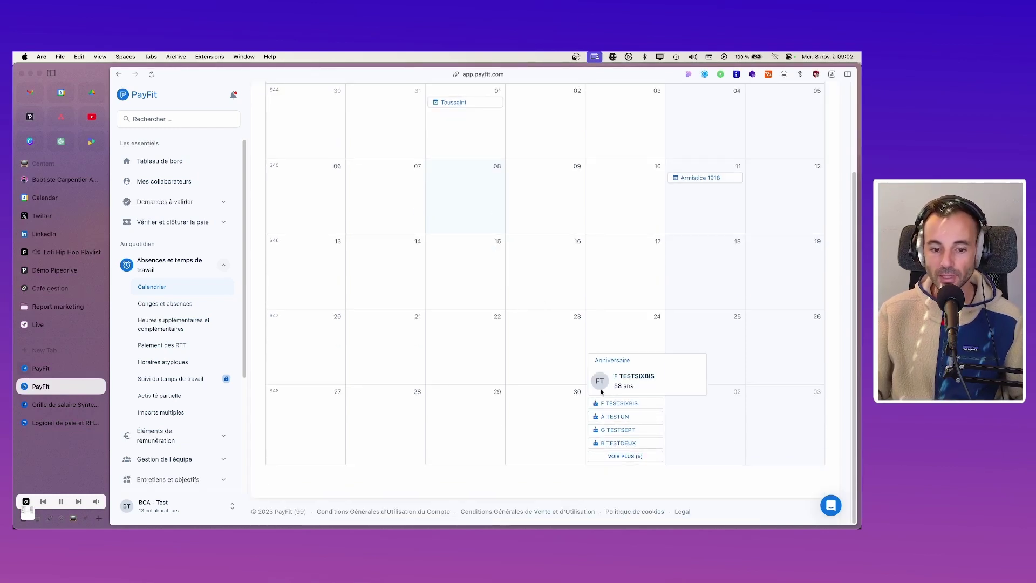
scroll(395, 322, up, 3)
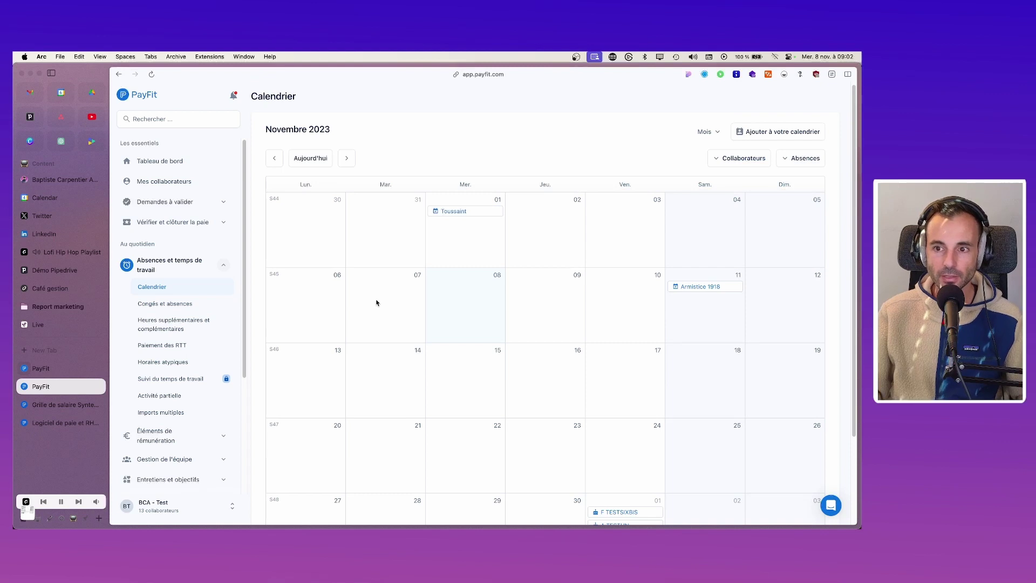
Try filtering the calendar by the fifth listed employee and by the first four, and reset the Collaborateurs filter
click(737, 159)
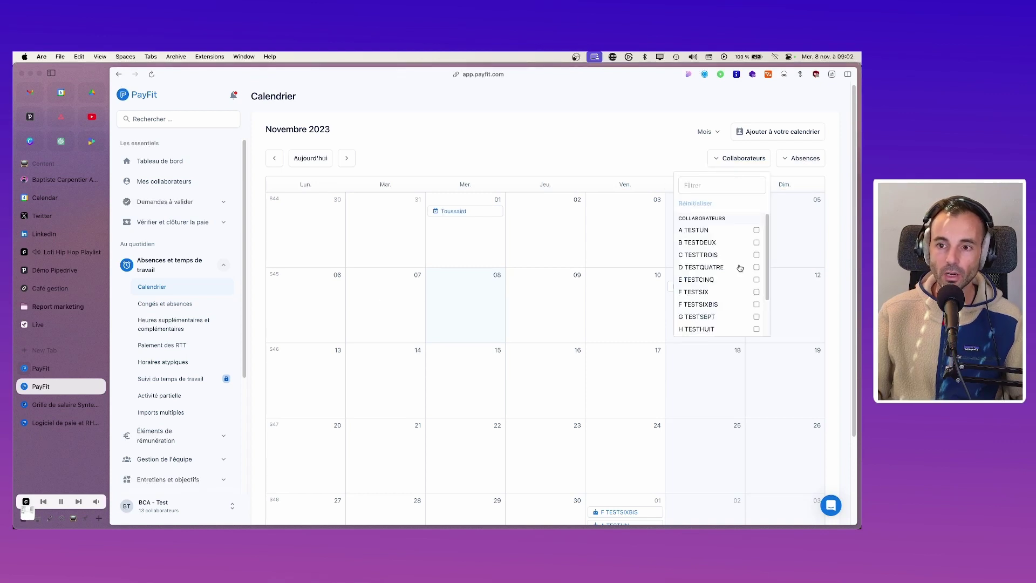
scroll(740, 268, down, 1)
scroll(740, 268, down, 1)
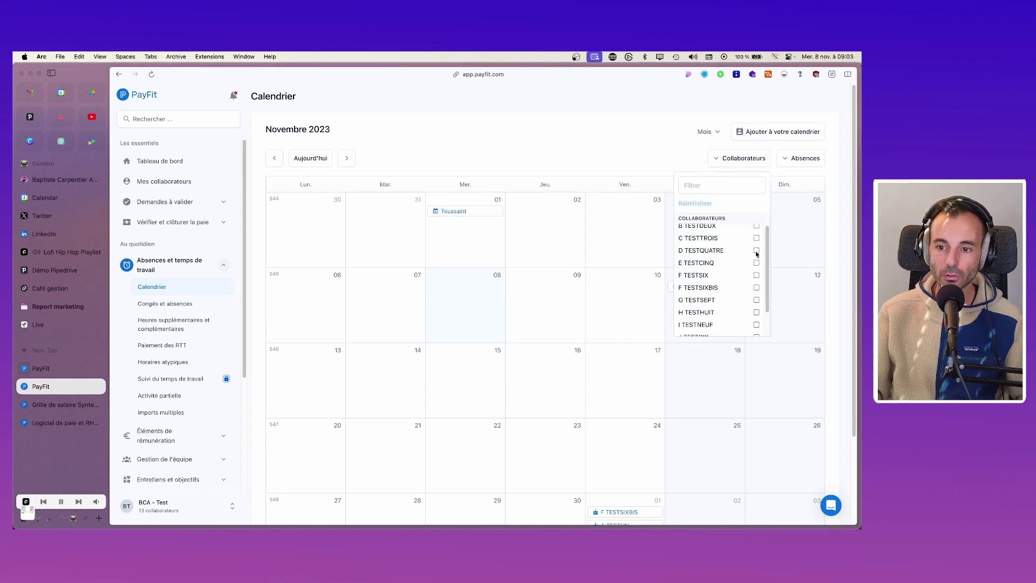
click(756, 251)
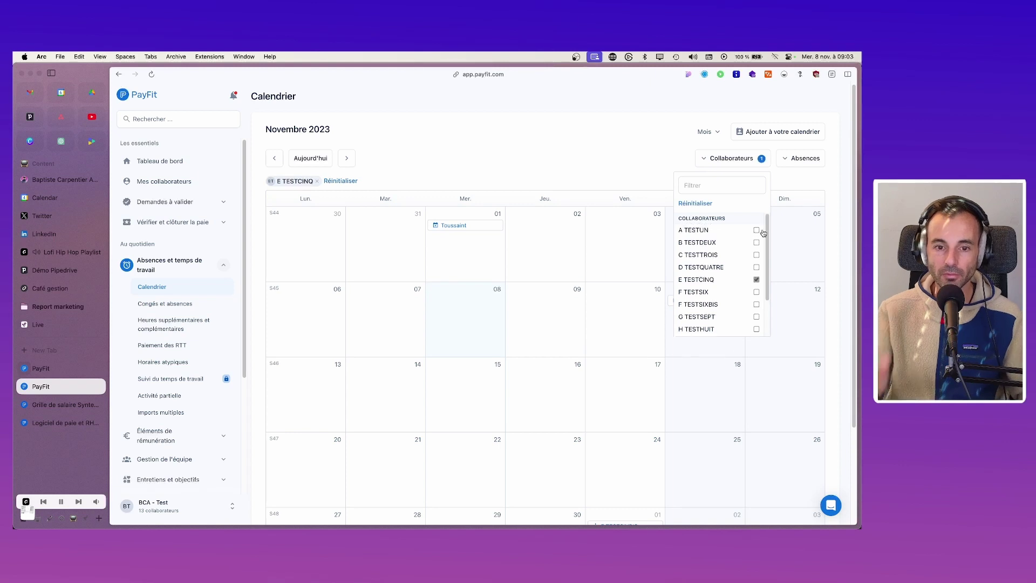
click(756, 279)
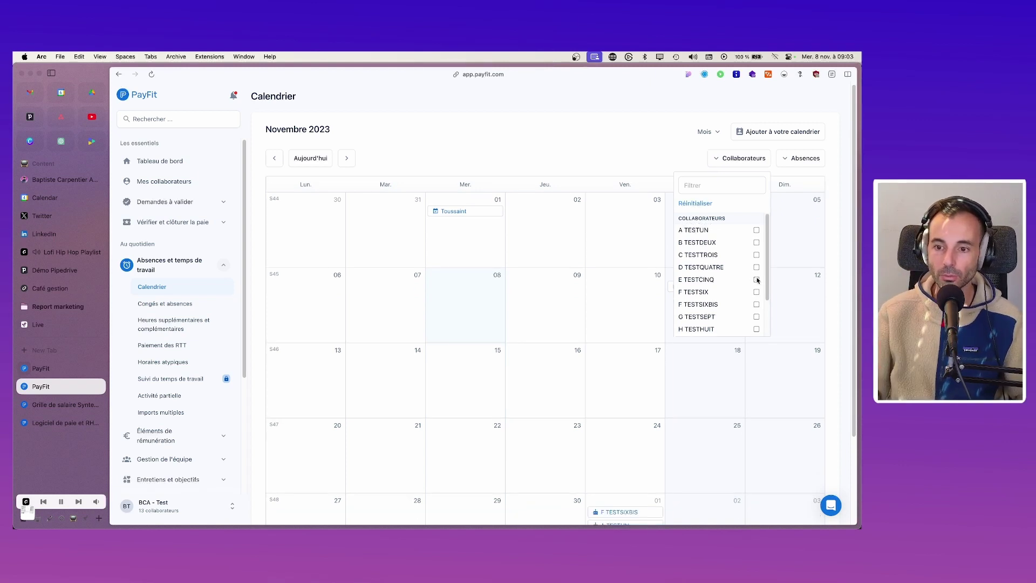
click(756, 268)
click(756, 255)
click(756, 242)
click(756, 230)
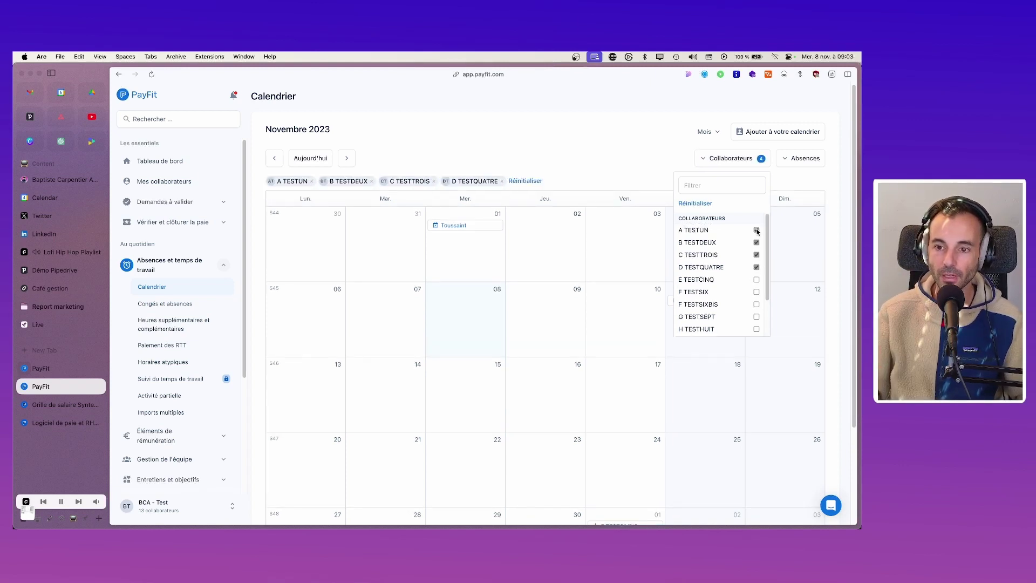
click(715, 206)
click(650, 135)
Try the Absences filter with Congé payé, RTT and Télétravail, and clear each selection
click(803, 158)
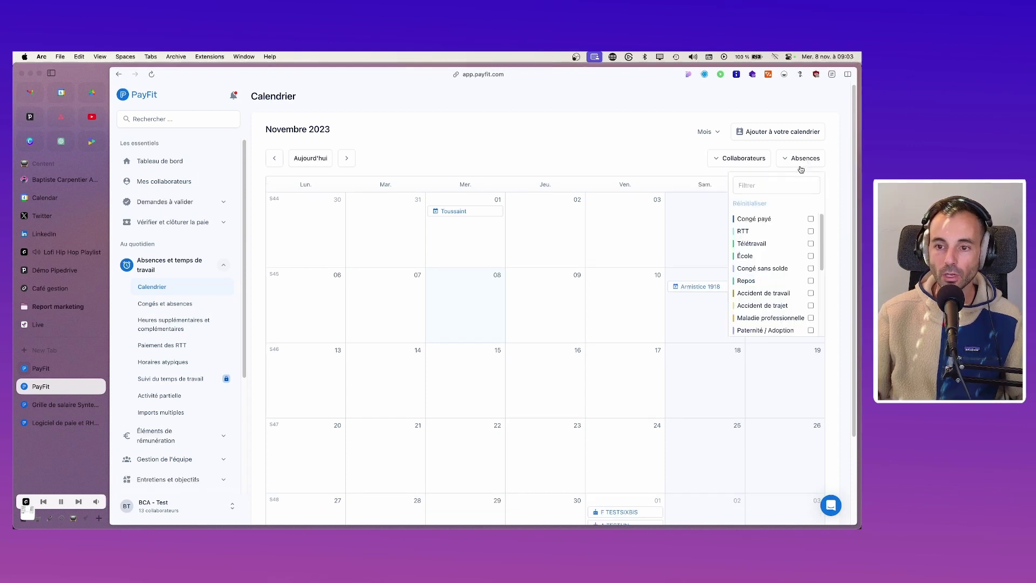
click(811, 219)
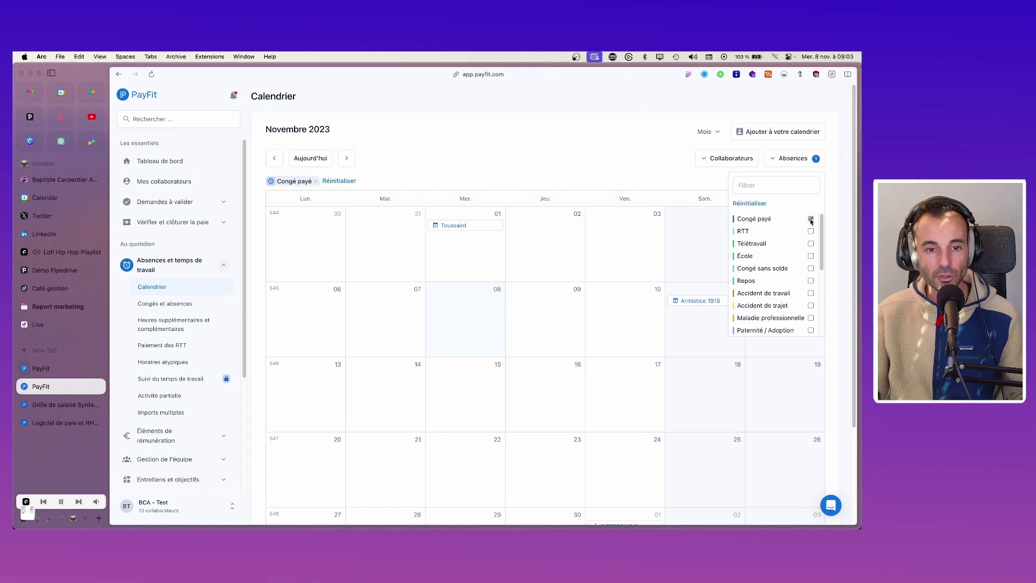
click(811, 219)
click(811, 231)
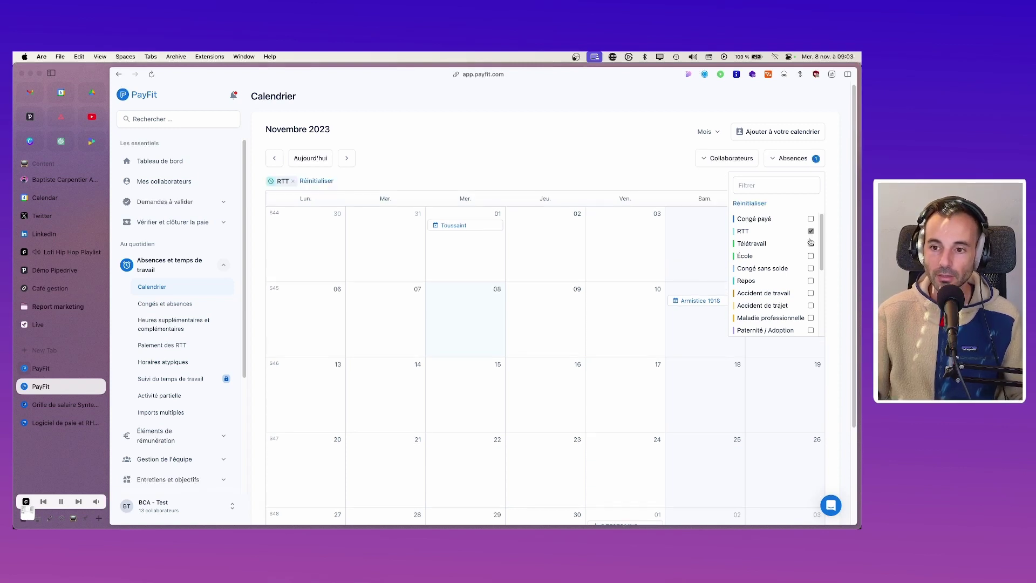
click(810, 243)
click(811, 231)
click(811, 243)
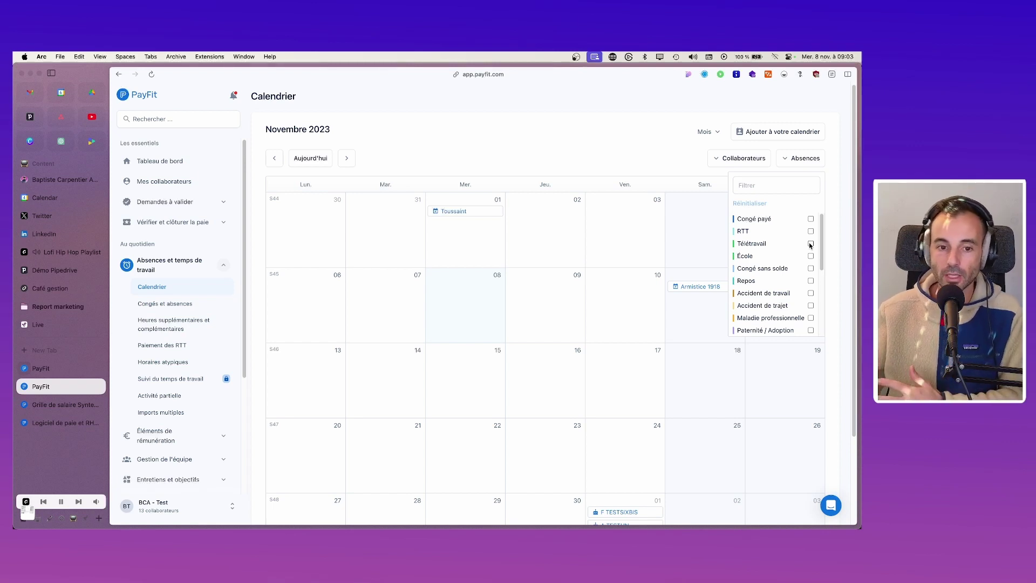
click(581, 172)
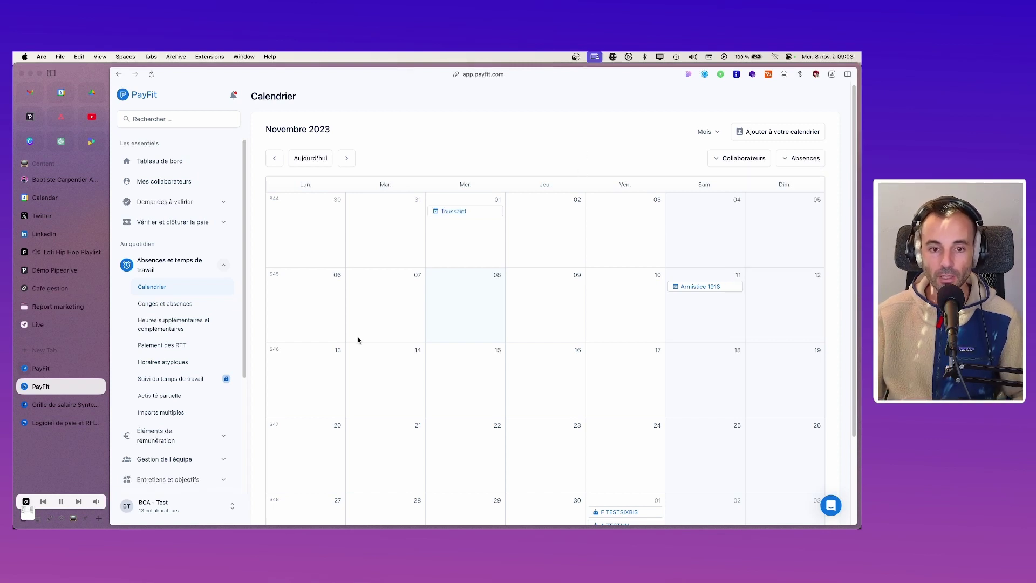
View the March 2023 Congés et absences summary and its Excel import dialog, closing the dialog without importing
click(162, 305)
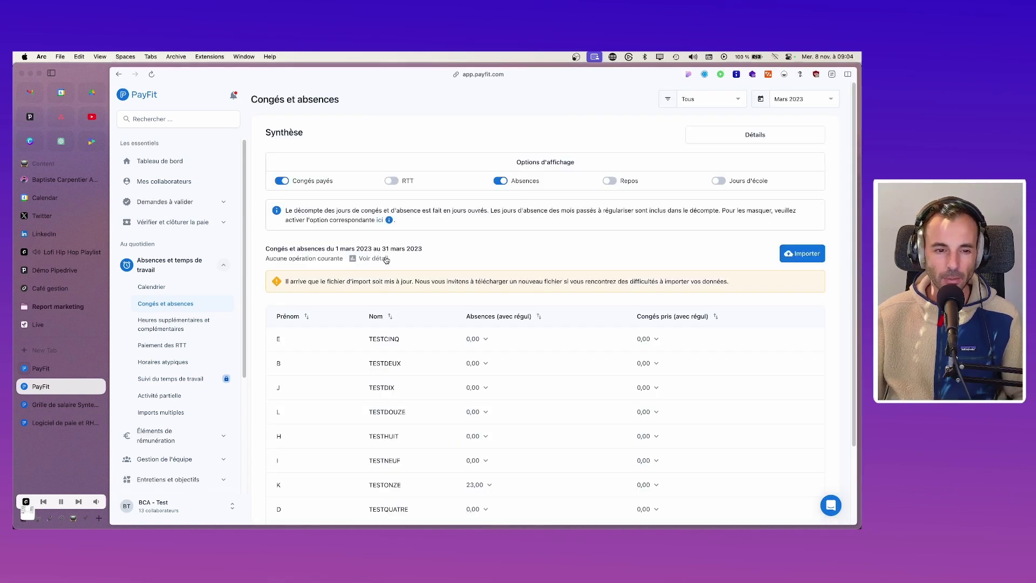
click(799, 259)
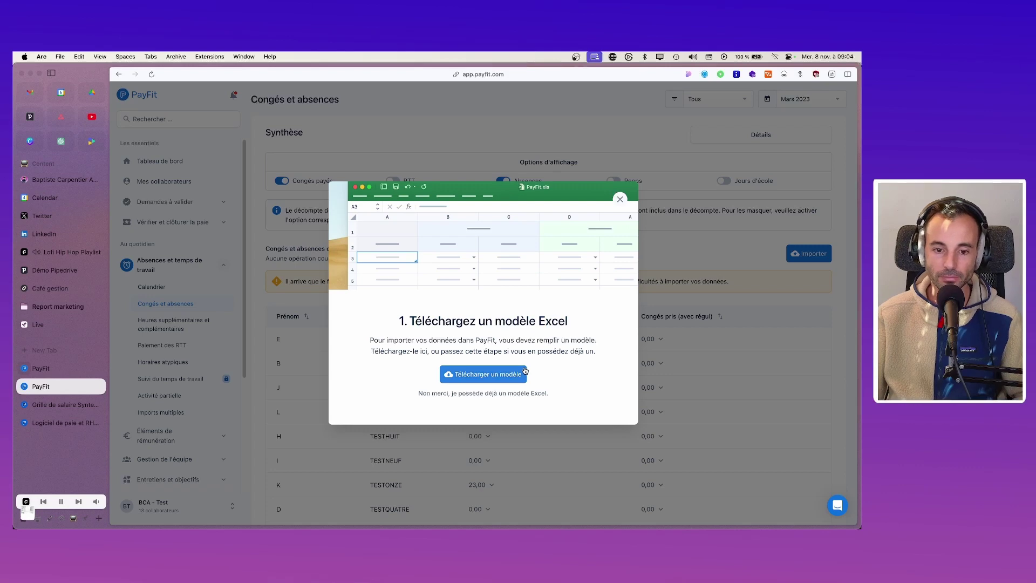
click(621, 199)
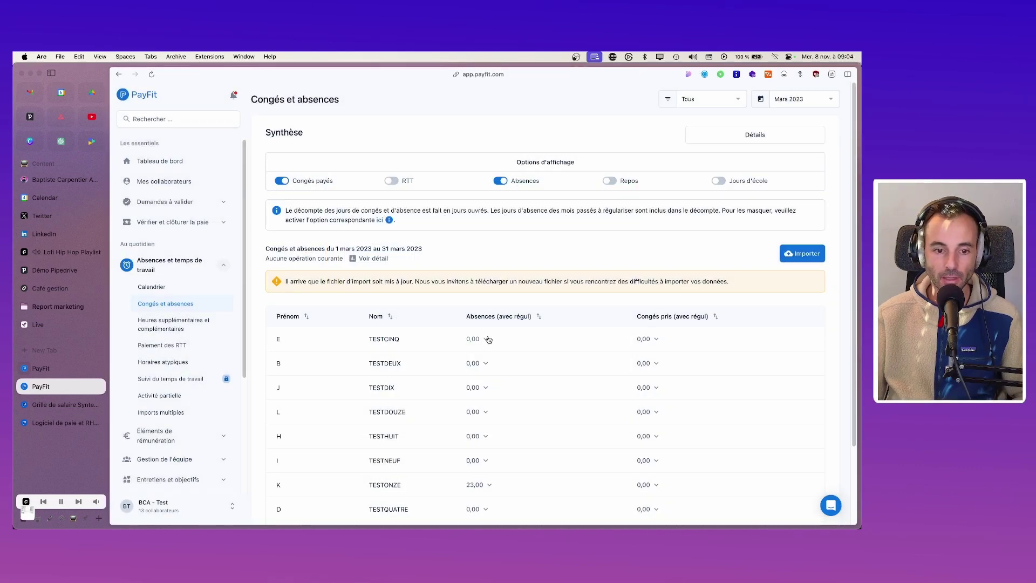
scroll(497, 350, down, 3)
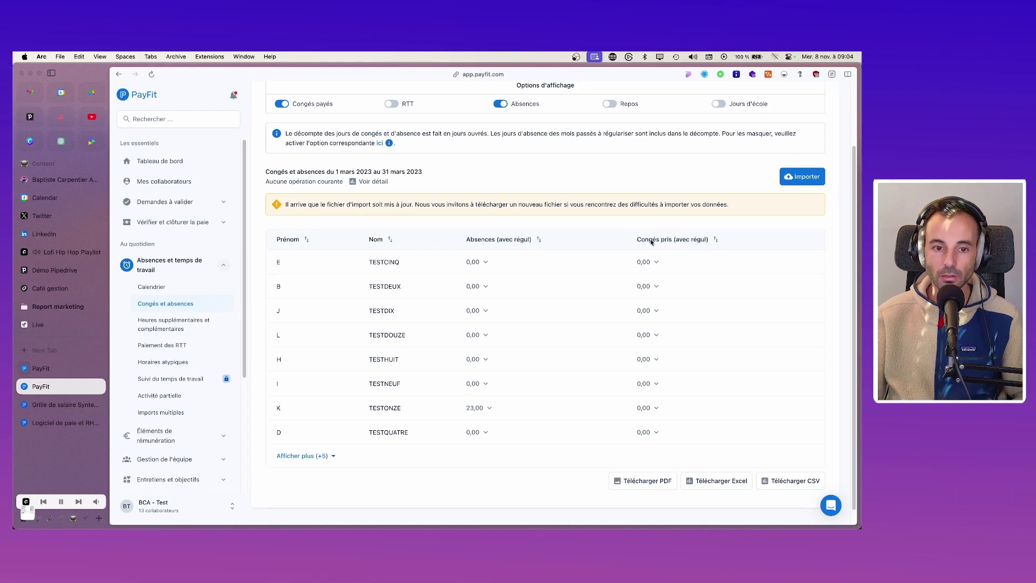
scroll(540, 268, up, 3)
Try the Repos display option and turn it back off, and enable RTT and Jours d'école in the absence summary
click(610, 182)
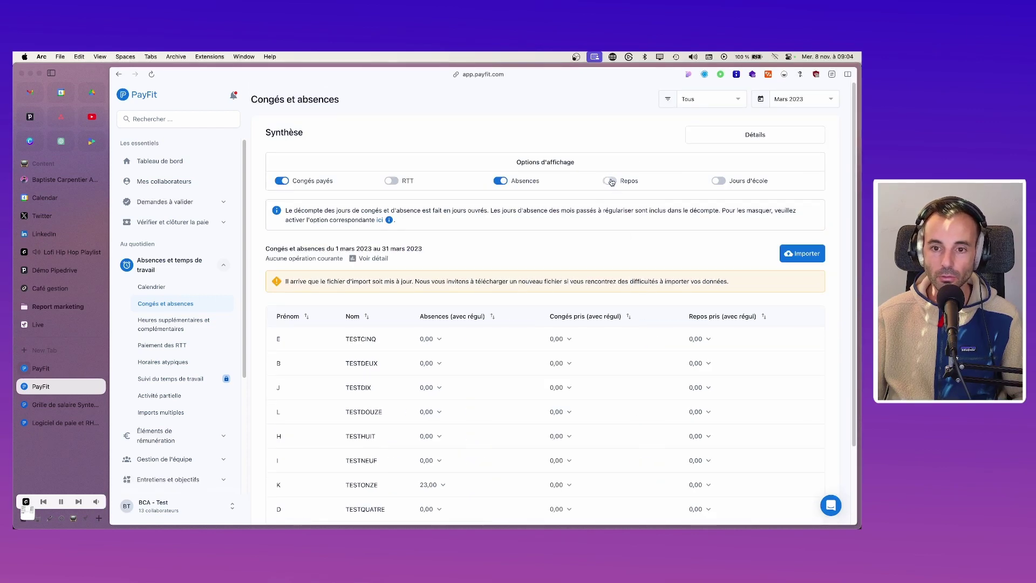
click(610, 181)
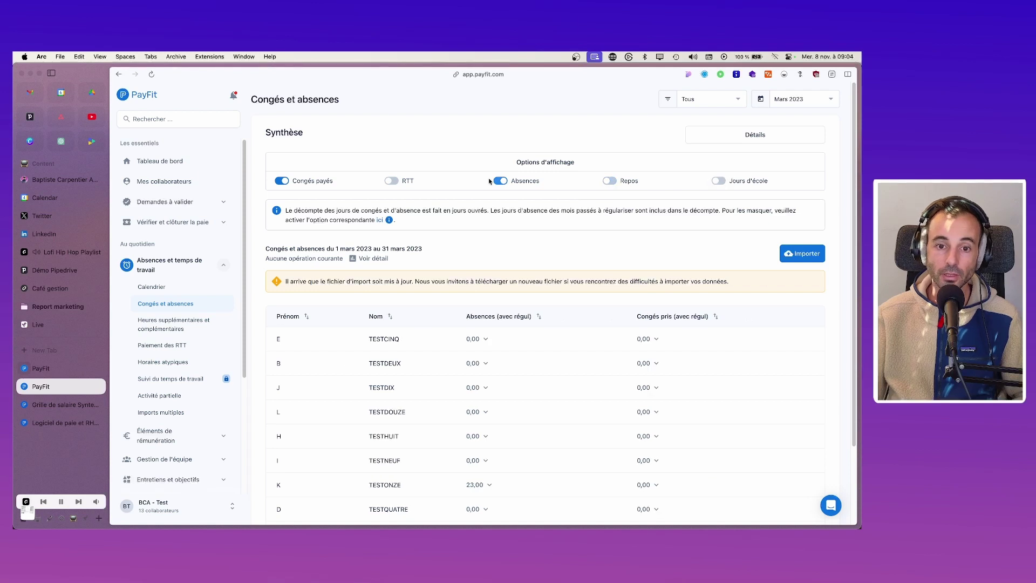
click(392, 181)
click(392, 181)
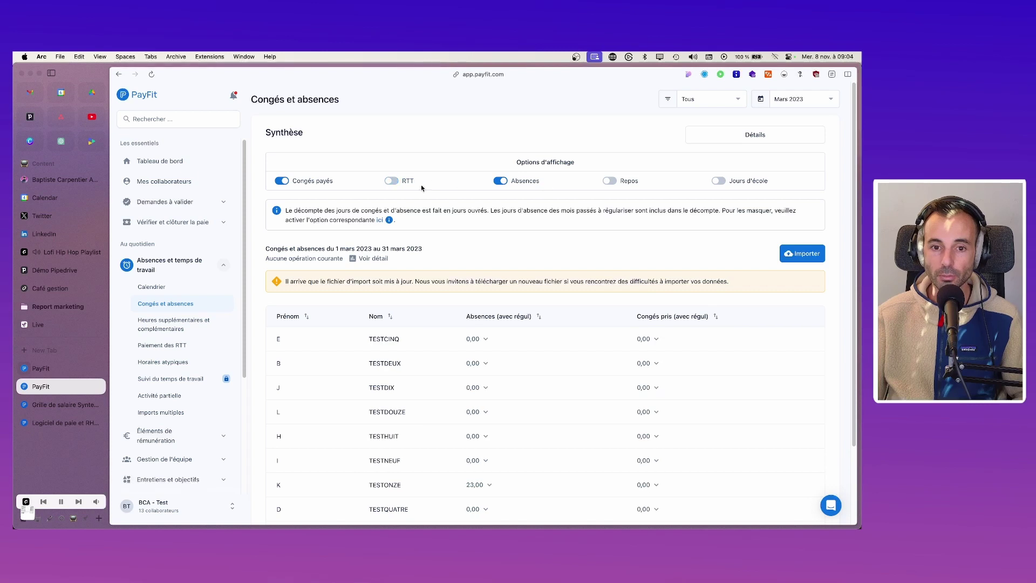
click(392, 181)
click(718, 180)
Start adding a Congé de naissance ou d'adoption absence for the first listed employee, with Naissance au foyer du salarié as the reason
scroll(489, 324, down, 2)
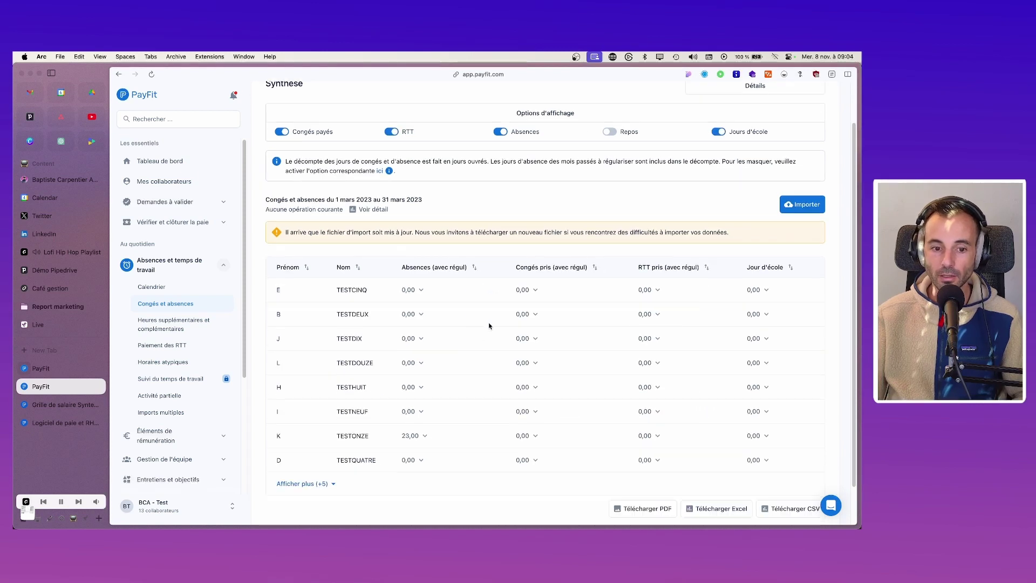
click(421, 291)
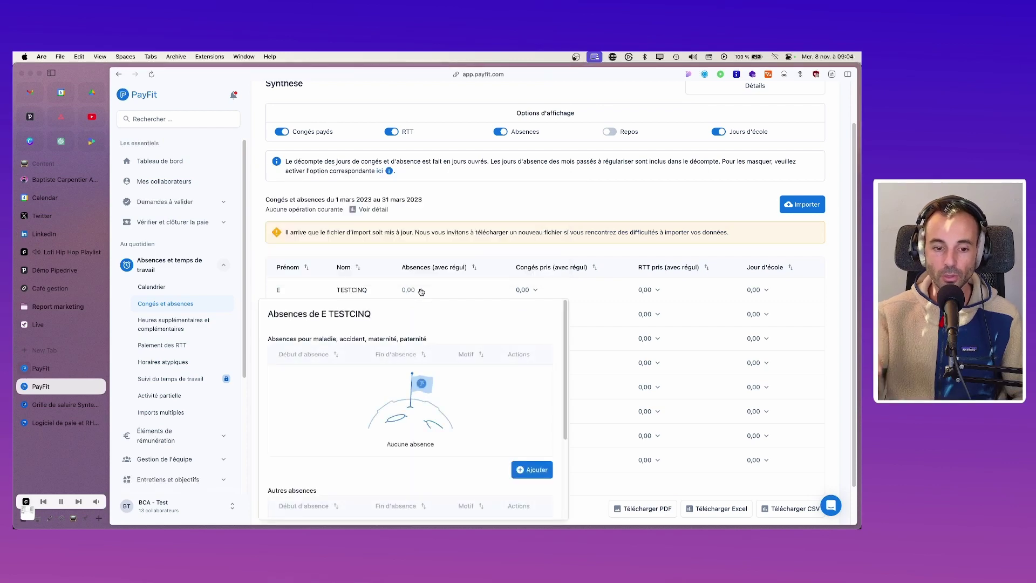
click(531, 470)
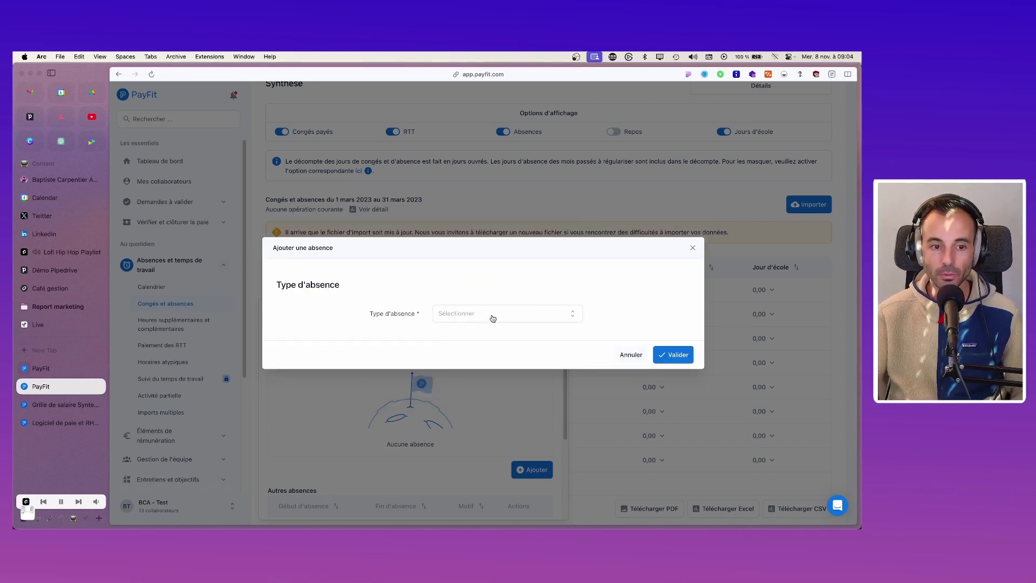
click(483, 314)
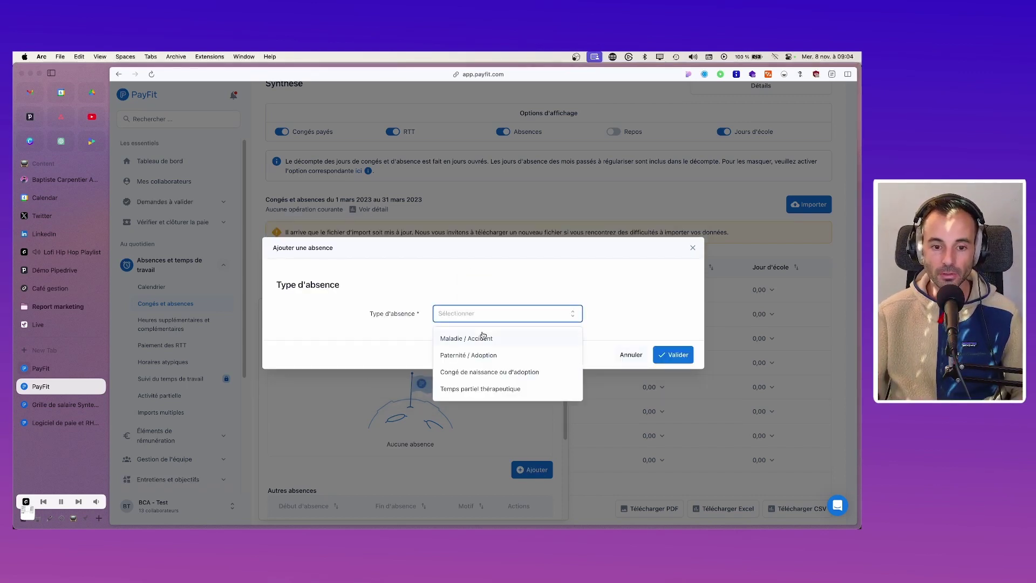
click(487, 371)
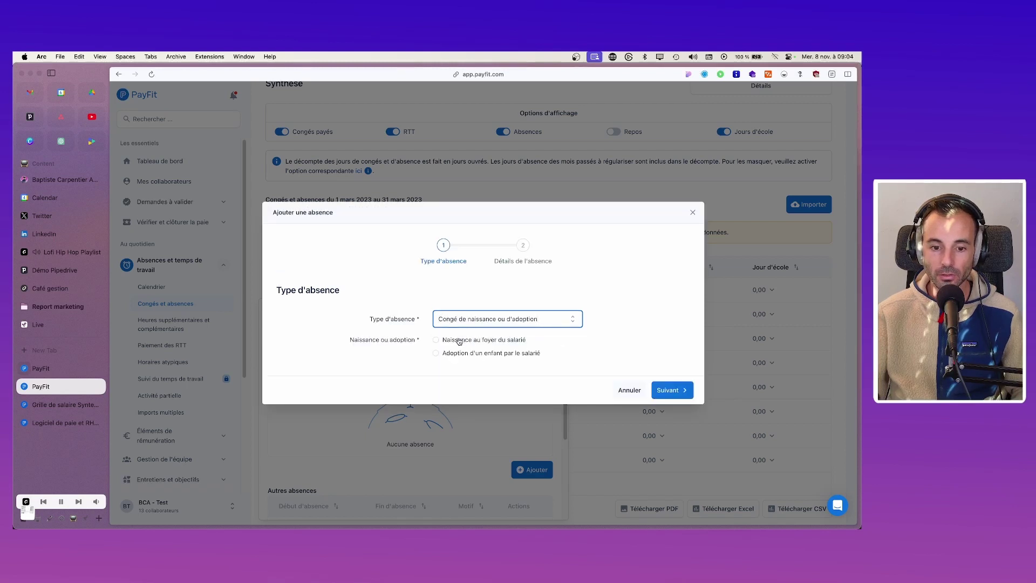
click(459, 341)
click(672, 390)
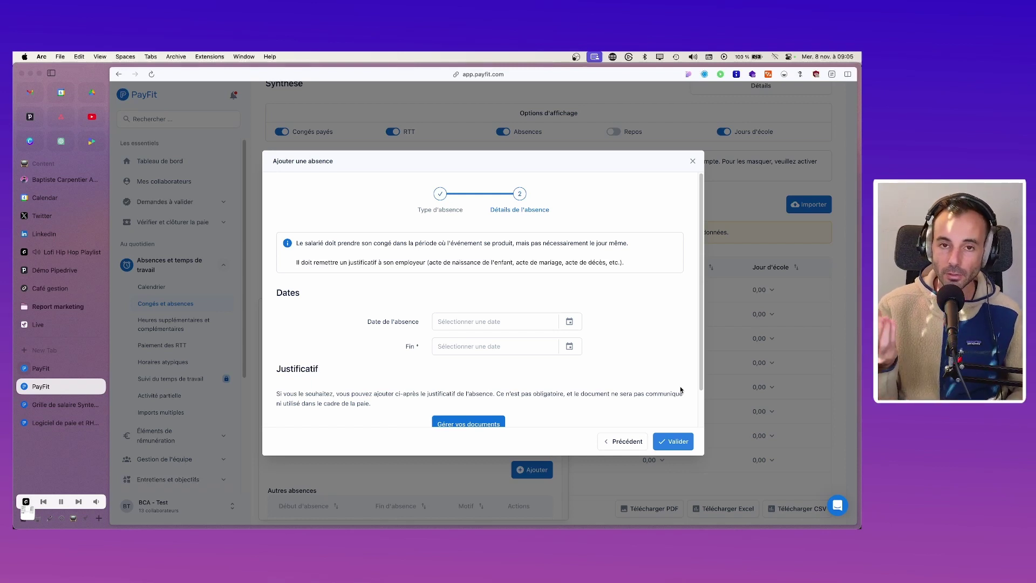
Set the absence dates to 08/11/2023 through 09/11/2023 and check the absence details
click(517, 319)
click(569, 321)
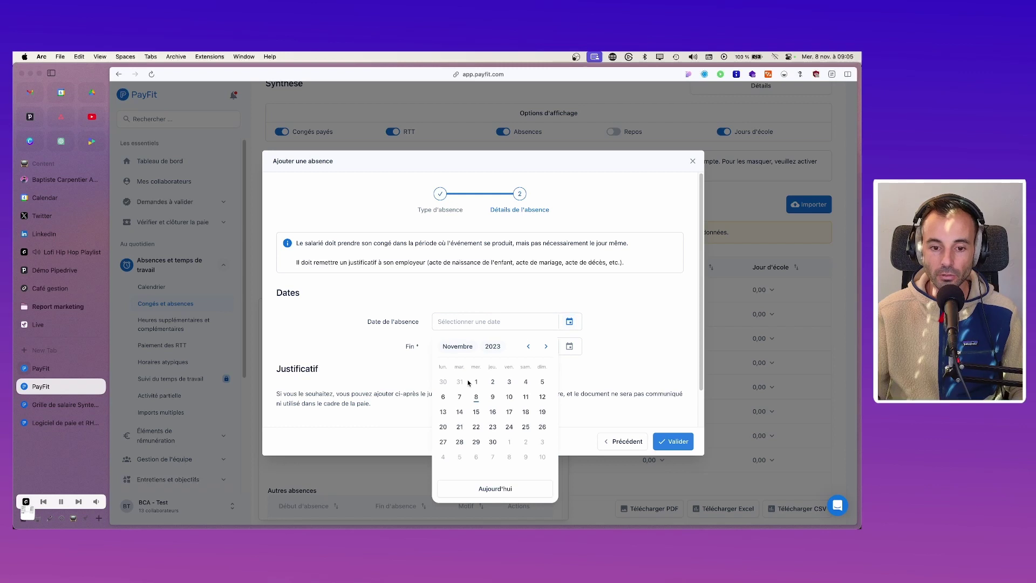
click(476, 396)
click(490, 347)
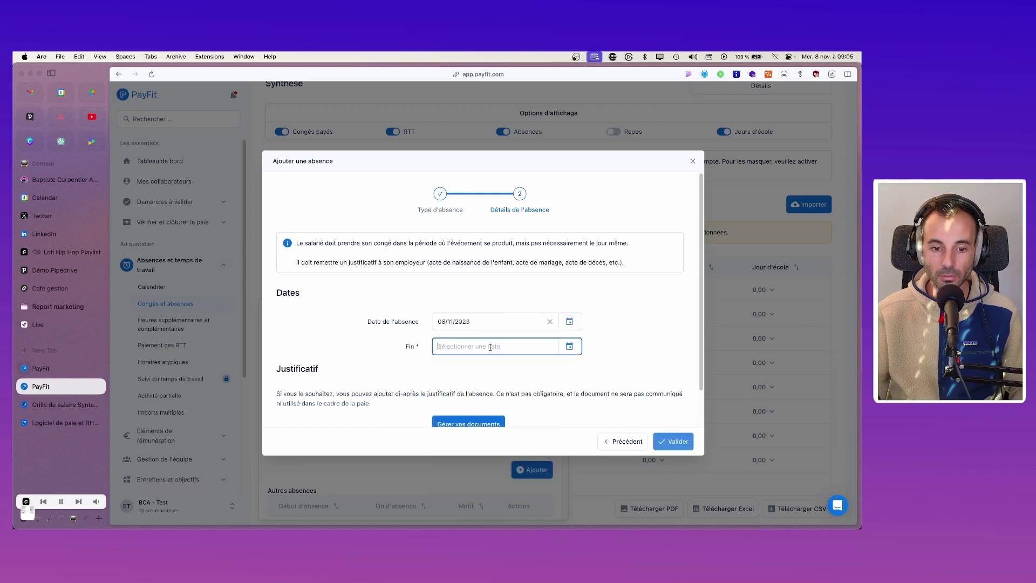
click(490, 347)
click(493, 229)
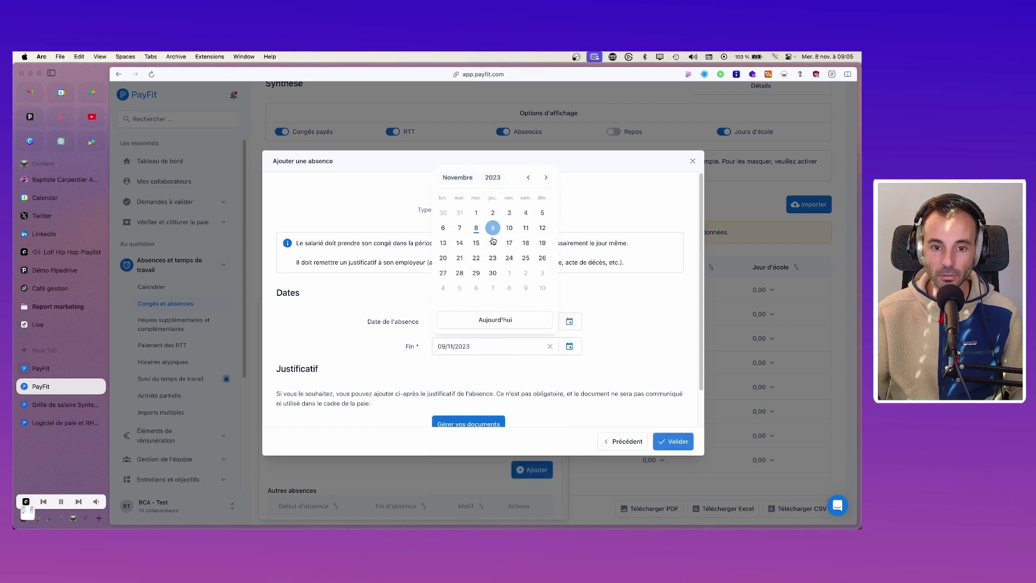
scroll(461, 366, down, 3)
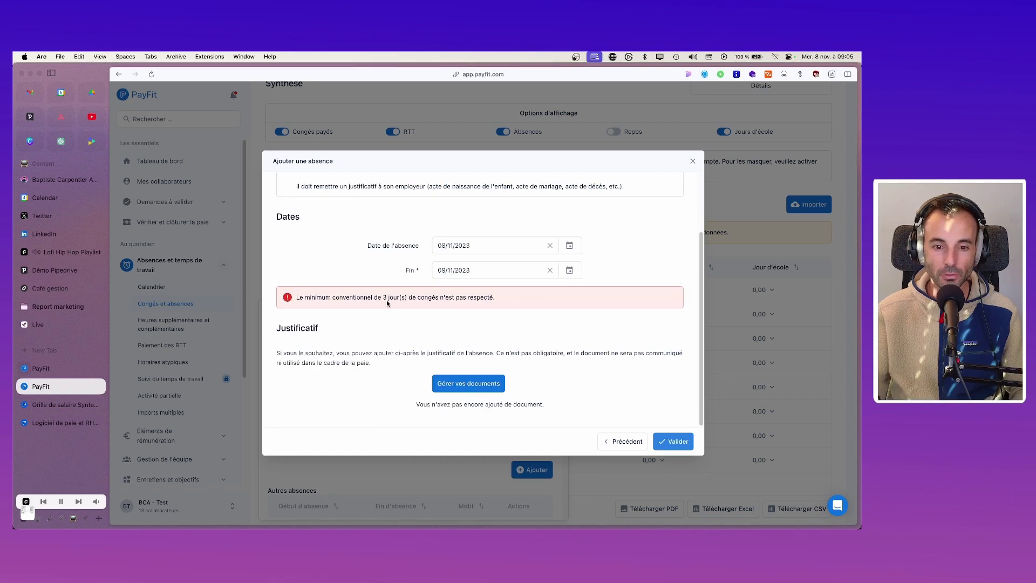
Set the absence's end date to 10/11/2023 and validate the absence
click(550, 269)
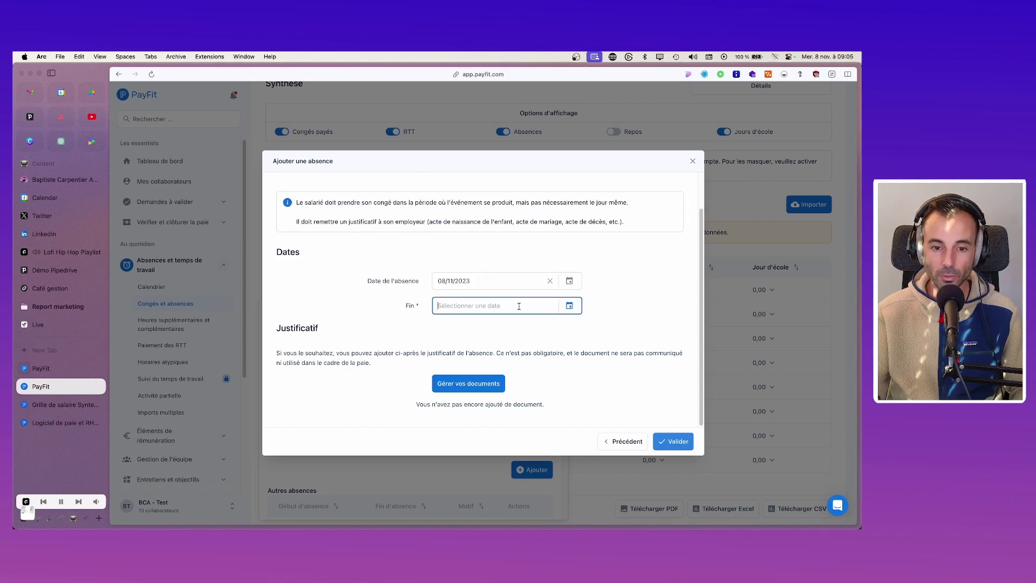
click(569, 305)
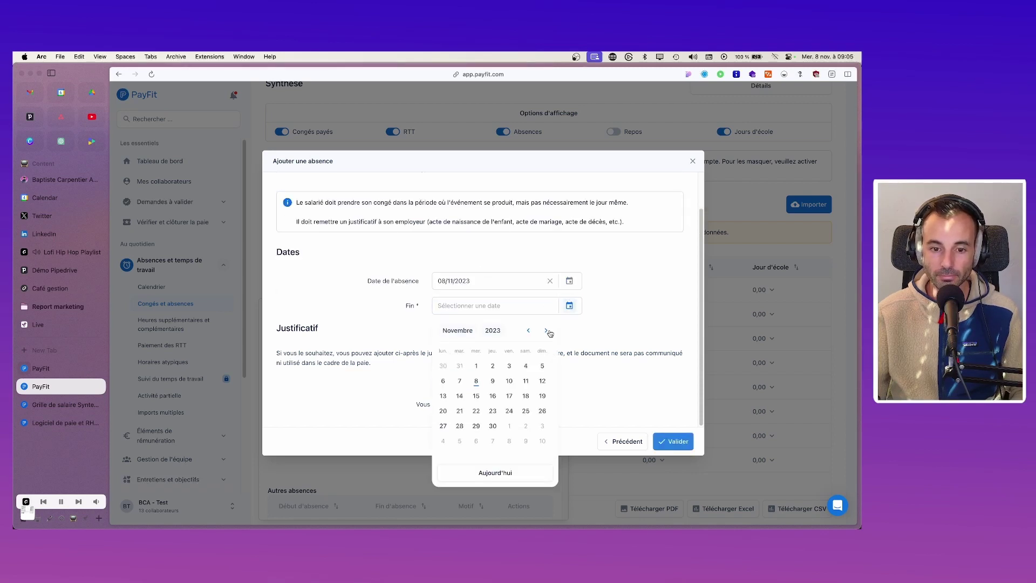
click(510, 381)
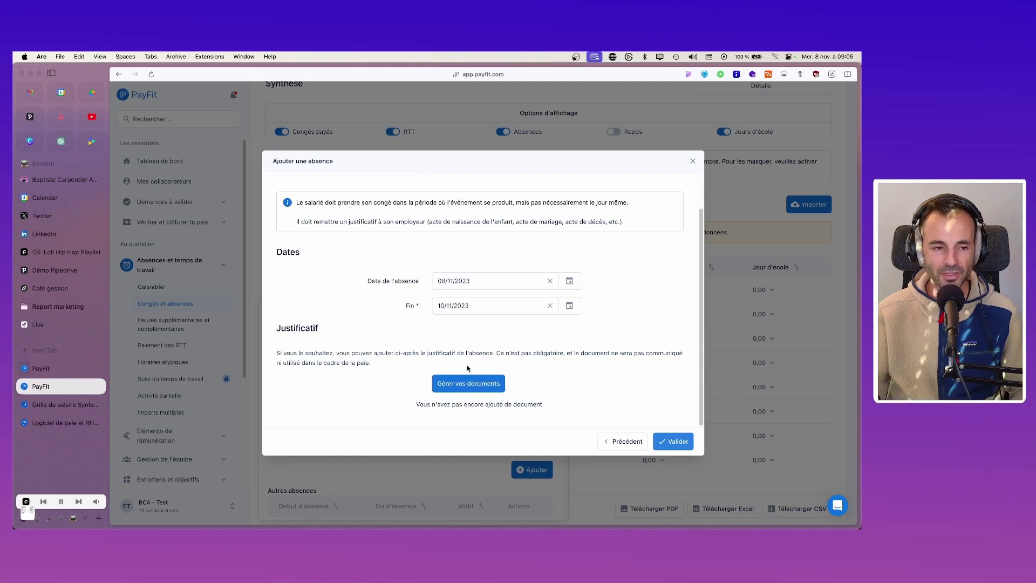
scroll(467, 367, up, 2)
scroll(466, 367, down, 2)
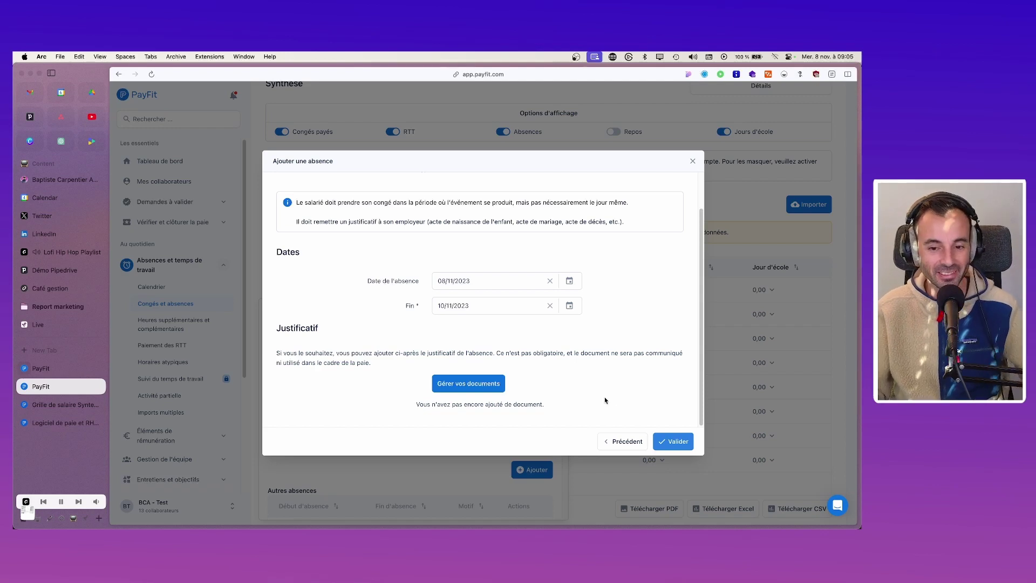
click(673, 441)
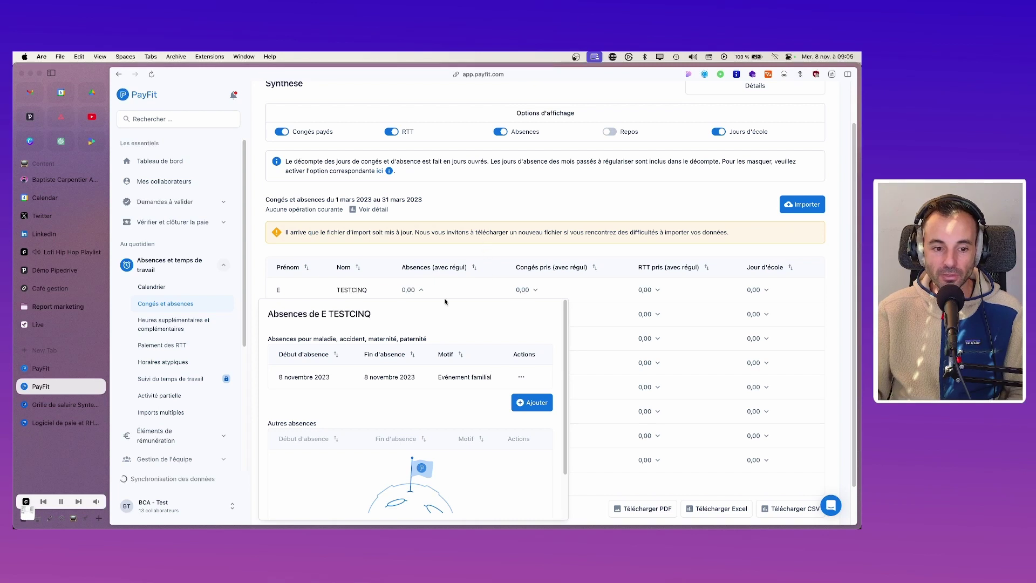
Reopen the first listed employee's absence list to review the recorded absence, and close it
click(477, 248)
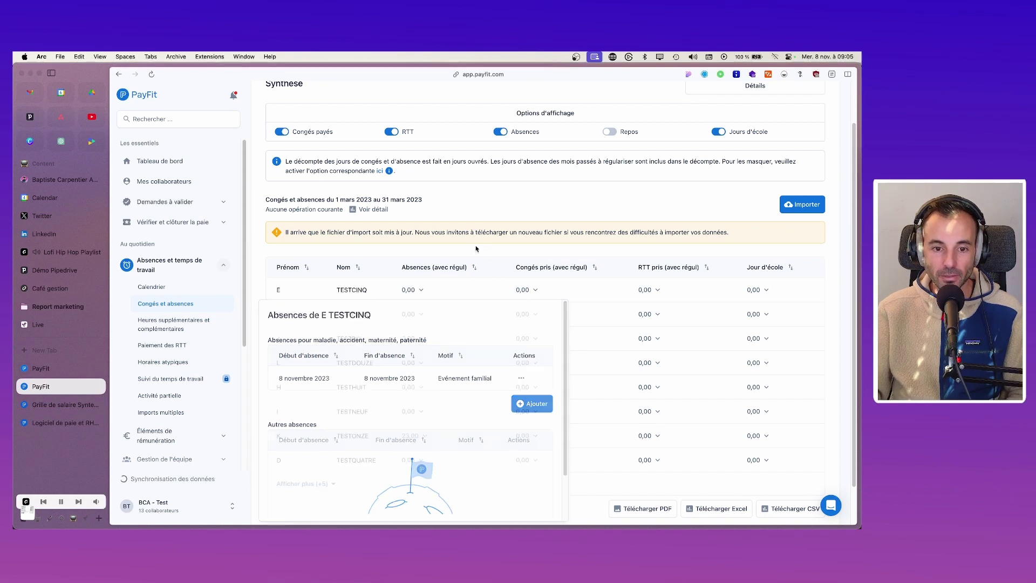
click(420, 290)
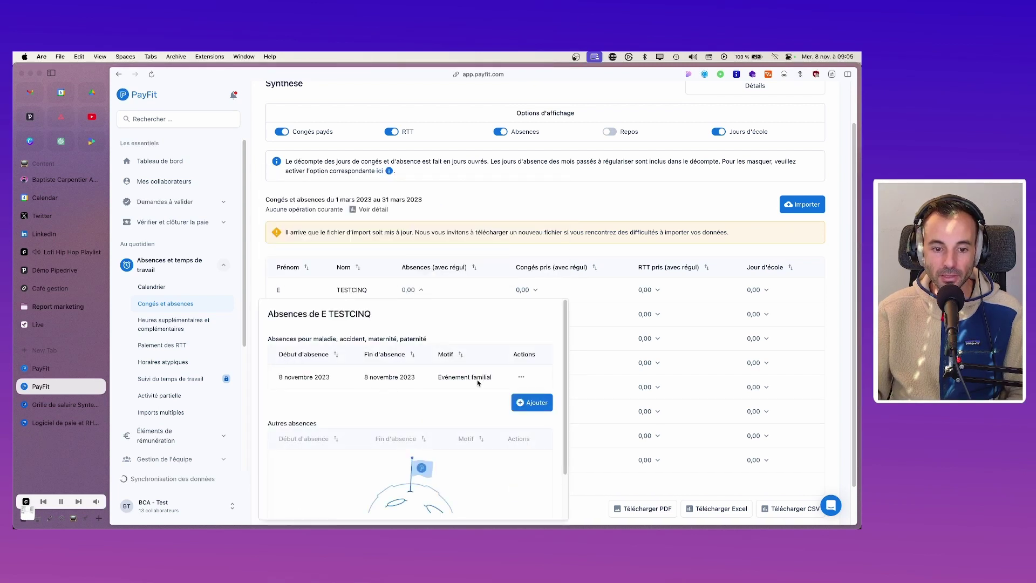
click(502, 244)
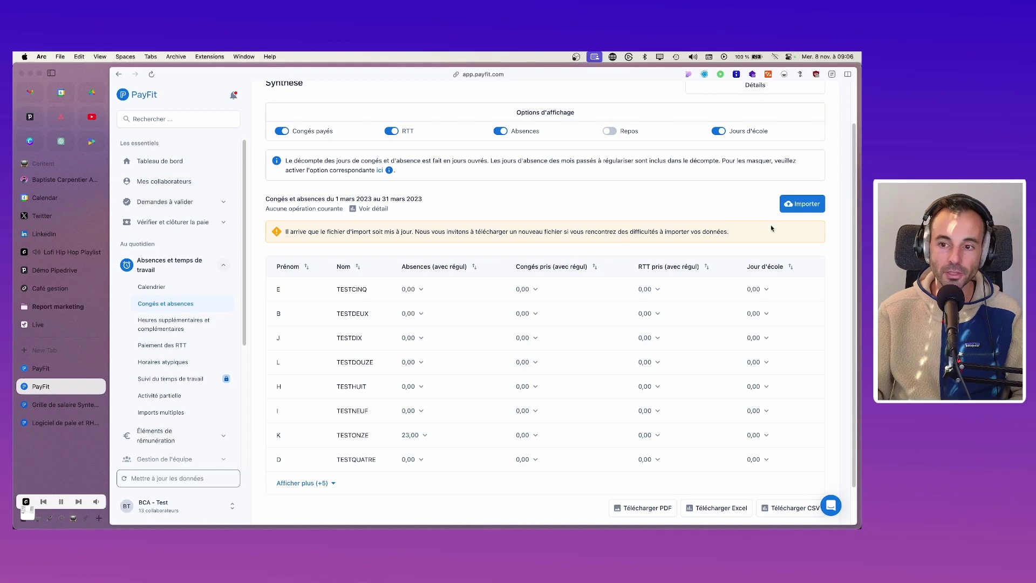
Download the Excel template for importing leave and absences and show it in the Téléchargements folder
click(801, 204)
click(489, 381)
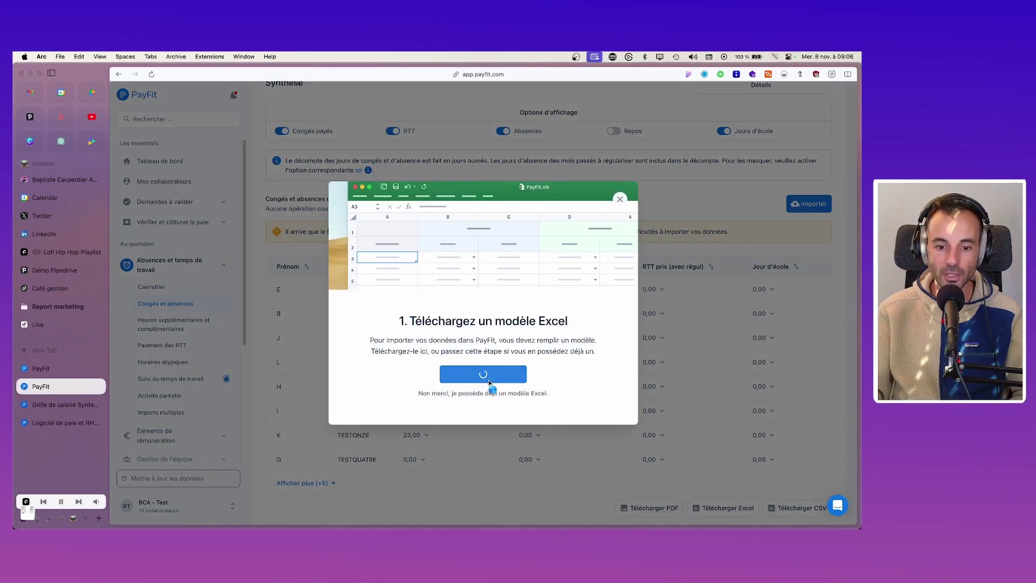
click(99, 511)
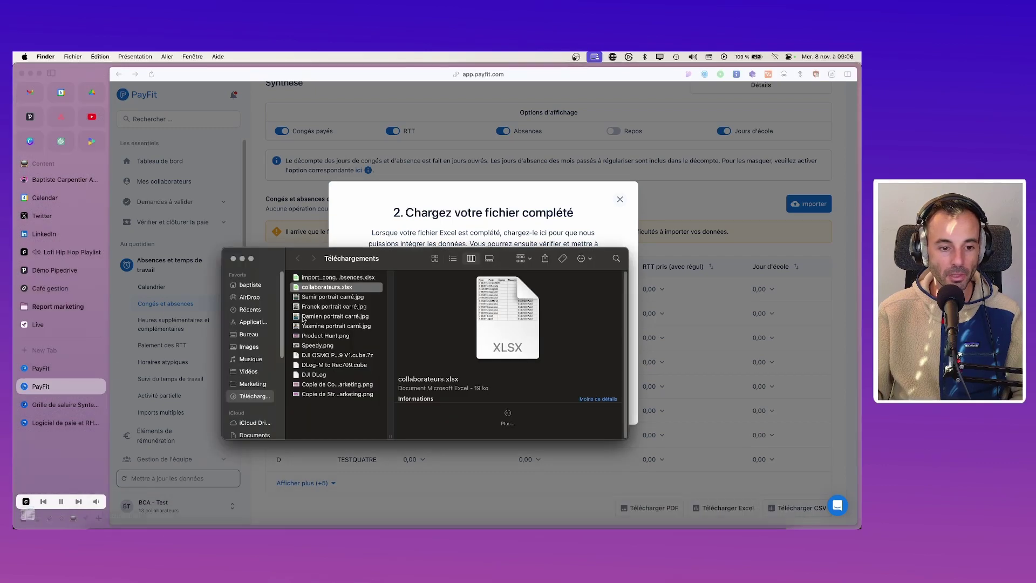
Preview import_conges_absences.xlsx and close the import dialog without uploading a file
click(324, 275)
key(space)
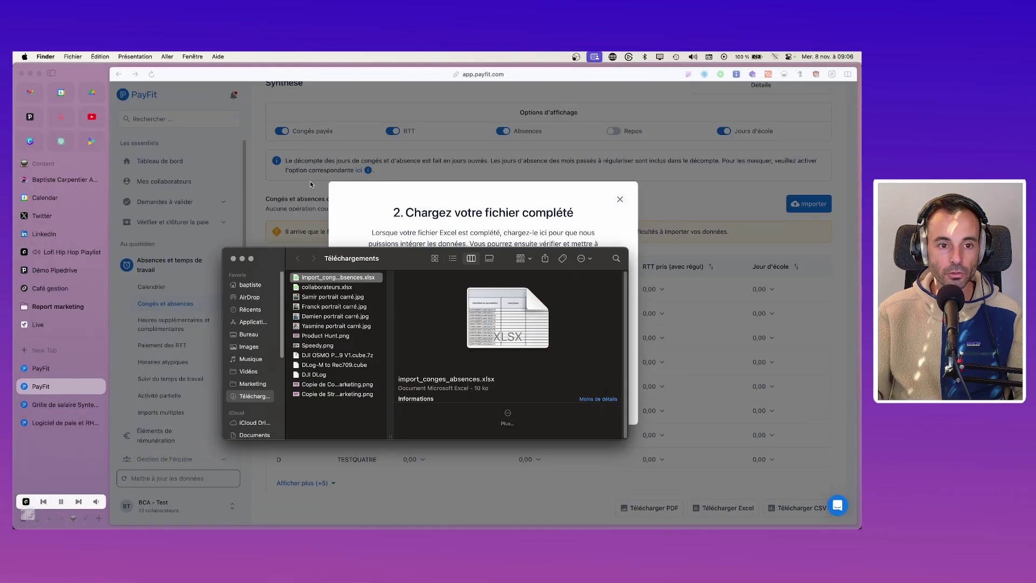
key(space)
key(space)
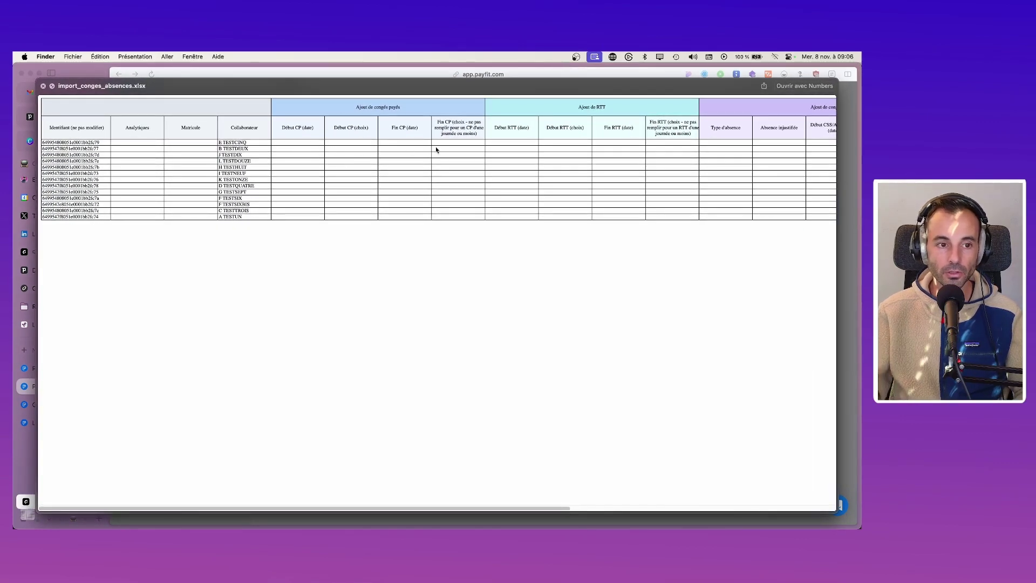
key(space)
click(544, 215)
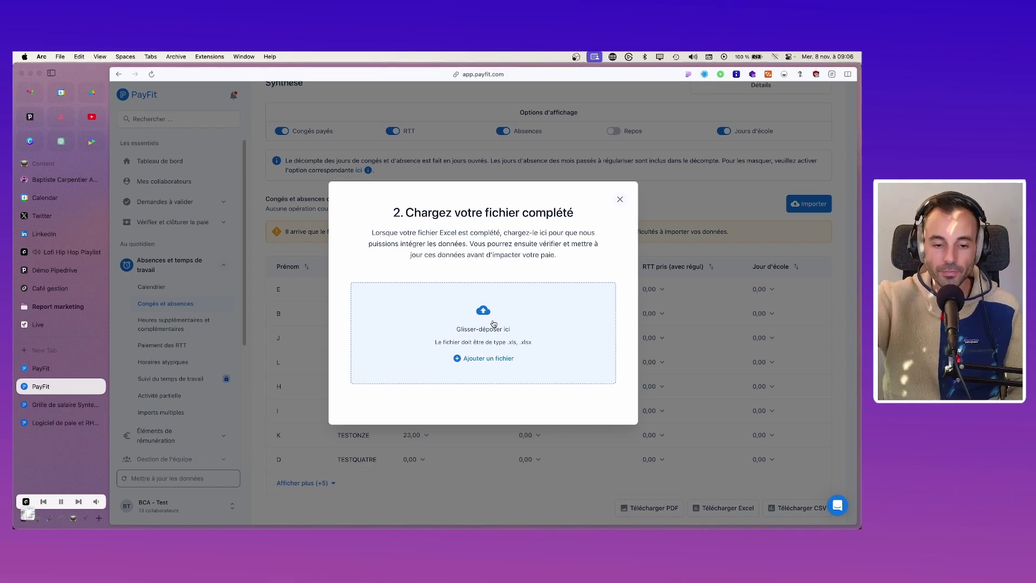
click(621, 200)
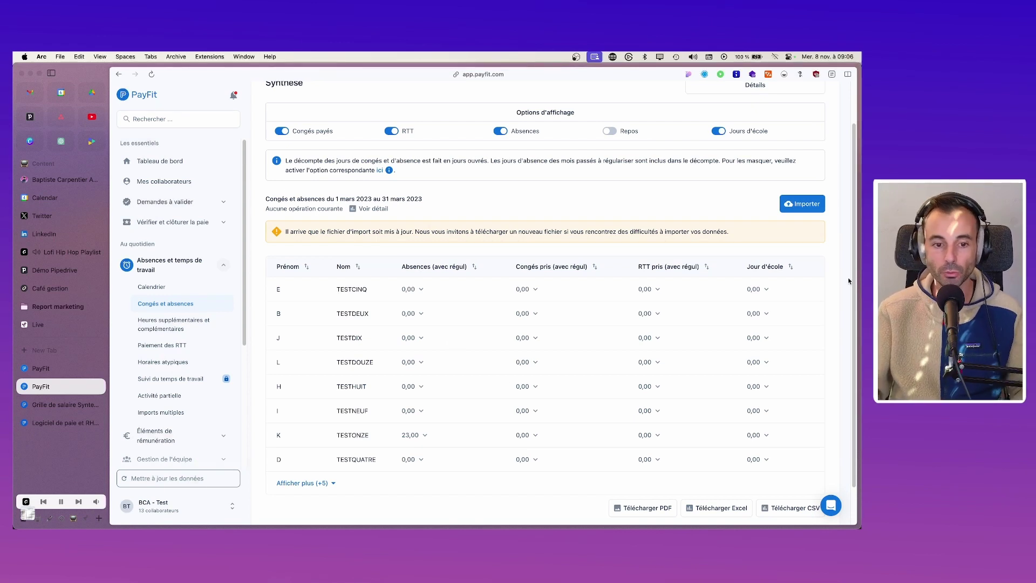
Open the second listed employee's March 2023 overtime entry in Heures supplémentaires et complémentaires
click(164, 325)
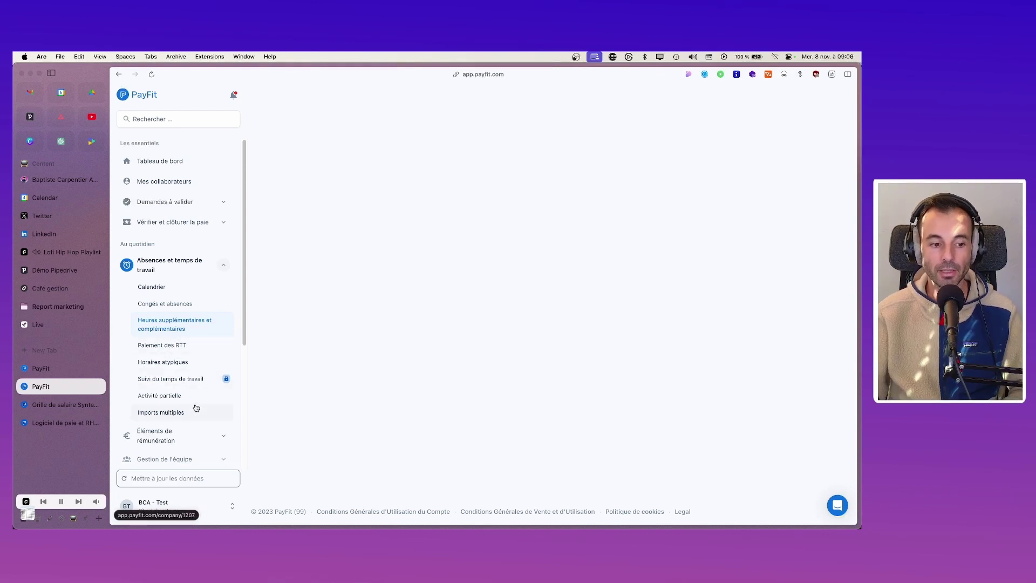
click(507, 237)
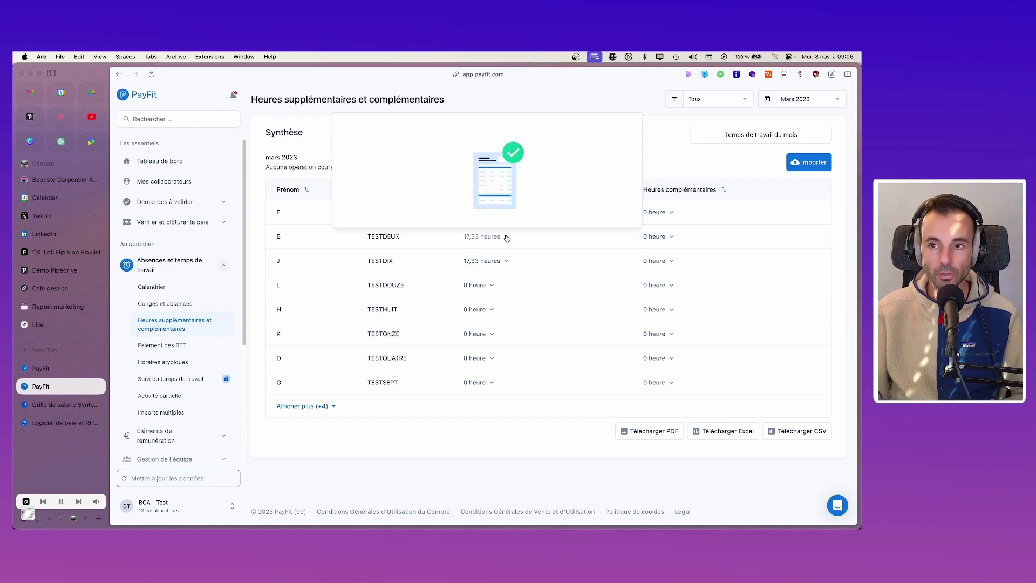
scroll(426, 323, down, 3)
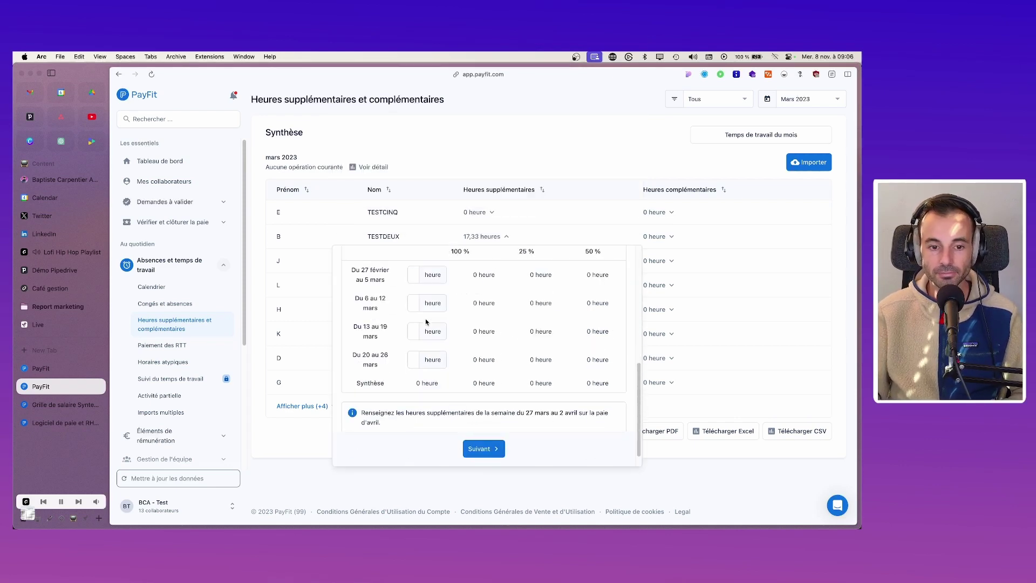
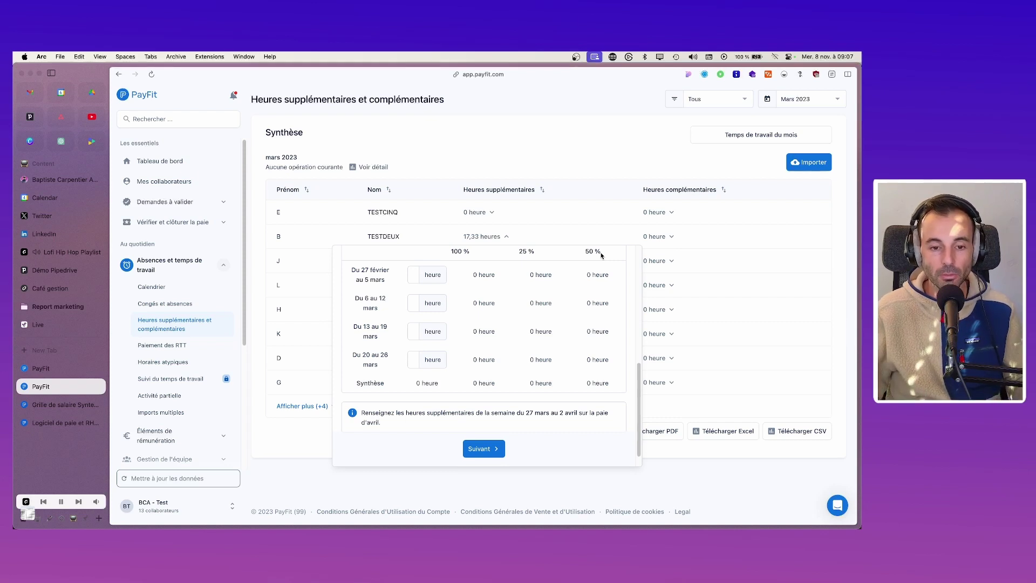
Enter 8 overtime hours for the week of 27 février to 5 mars
click(412, 275)
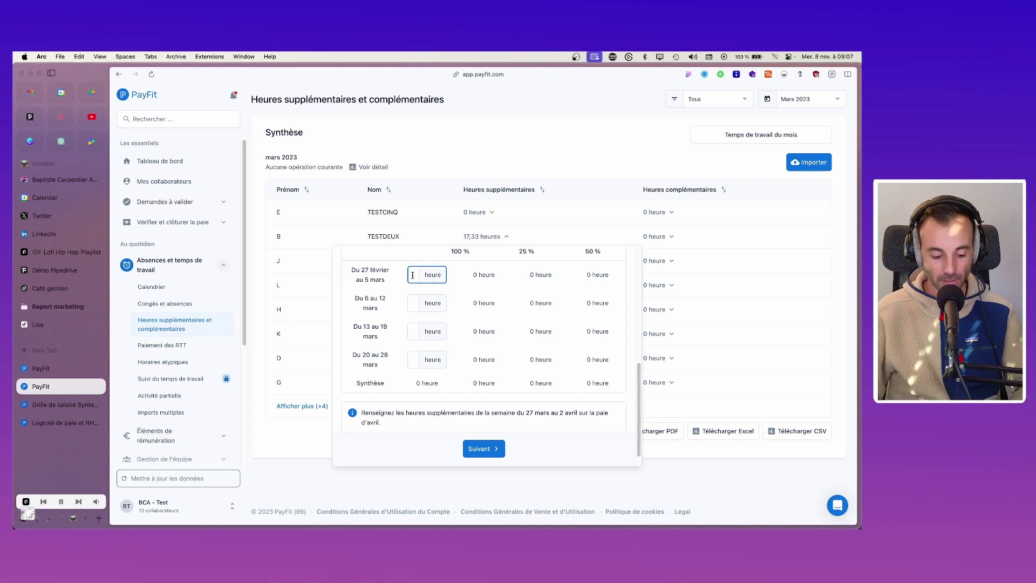
text(8)
key(Tab)
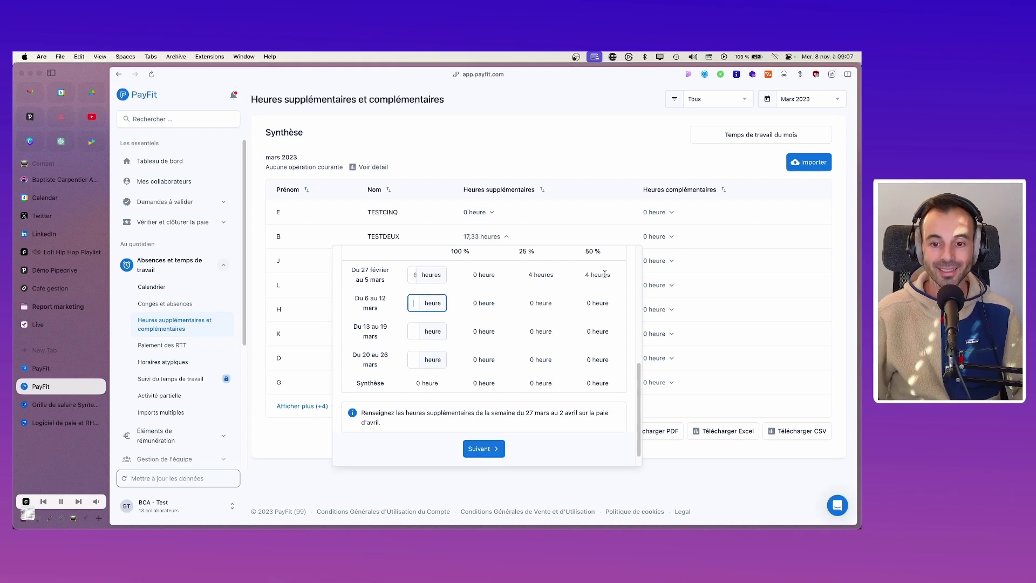
click(415, 276)
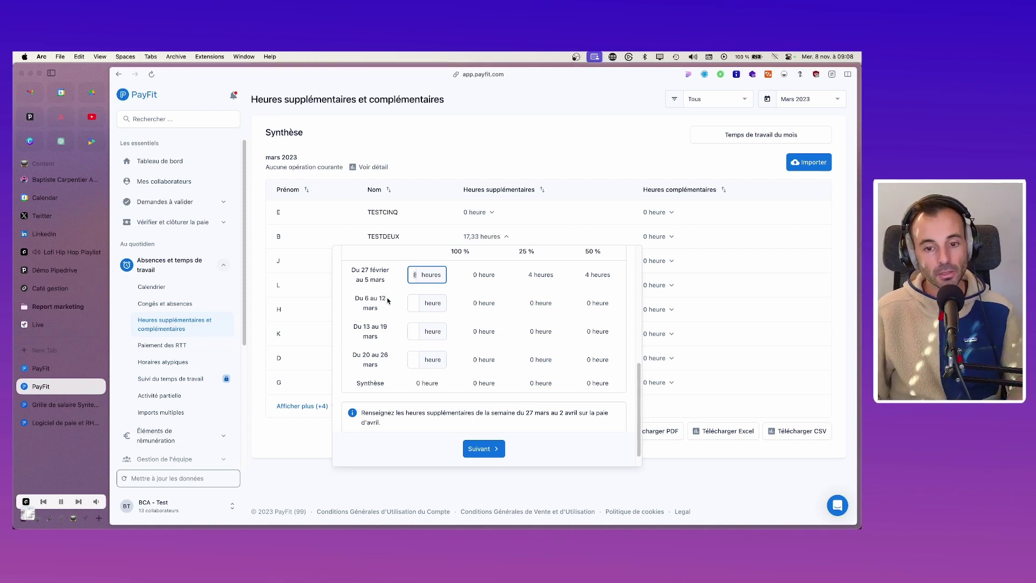
click(415, 308)
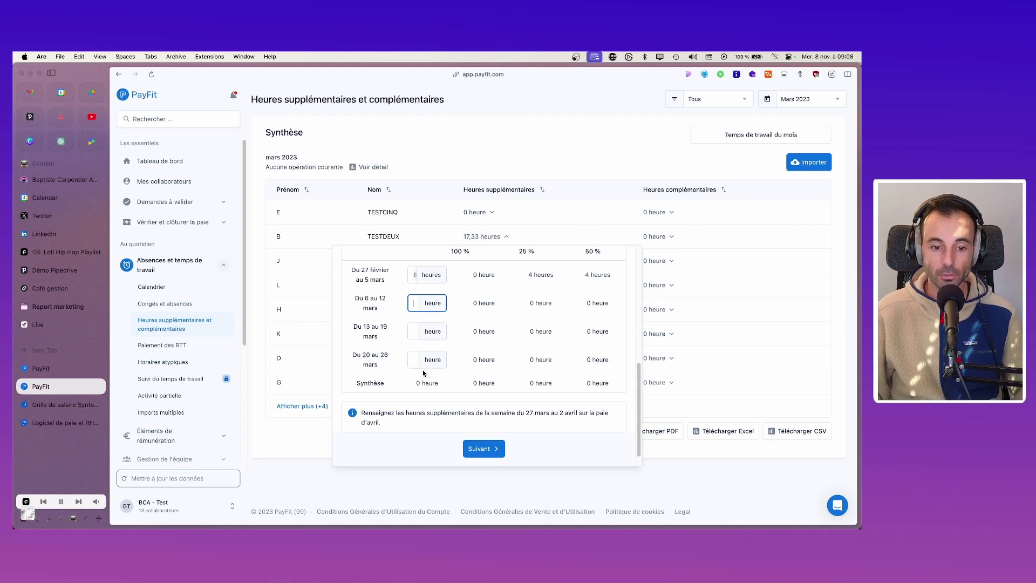
Switch the March 2023 overtime entry to monthly input and enter 8 hours at 25 %
scroll(433, 362, down, 1)
scroll(416, 357, up, 5)
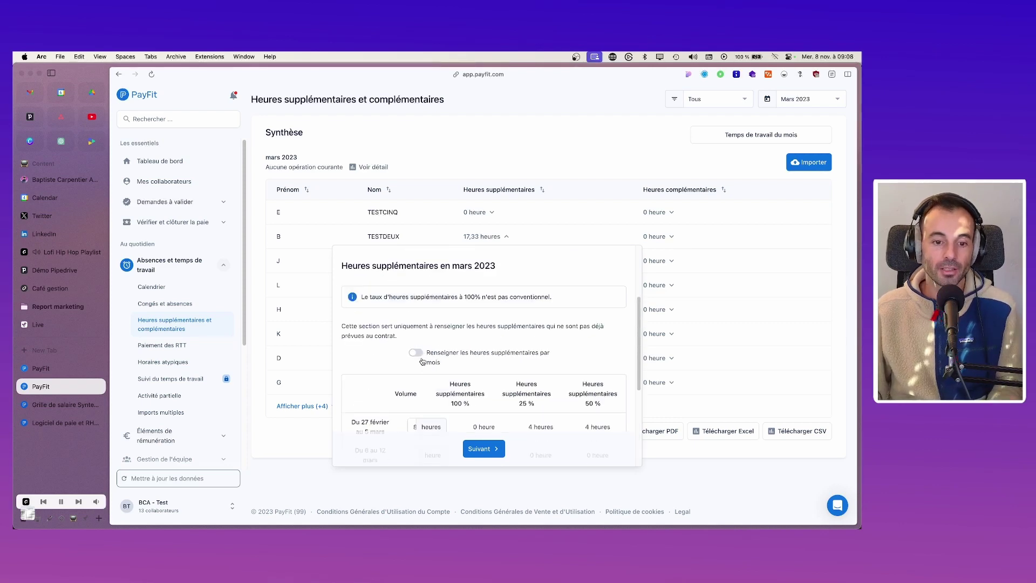
scroll(420, 378, down, 1)
click(417, 313)
scroll(442, 318, down, 2)
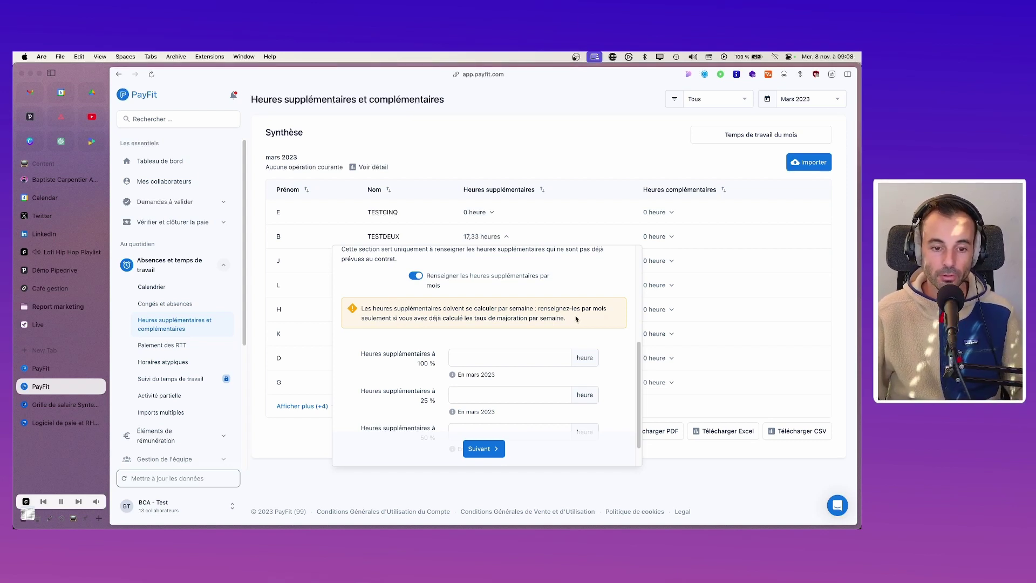
scroll(526, 358, down, 1)
click(503, 388)
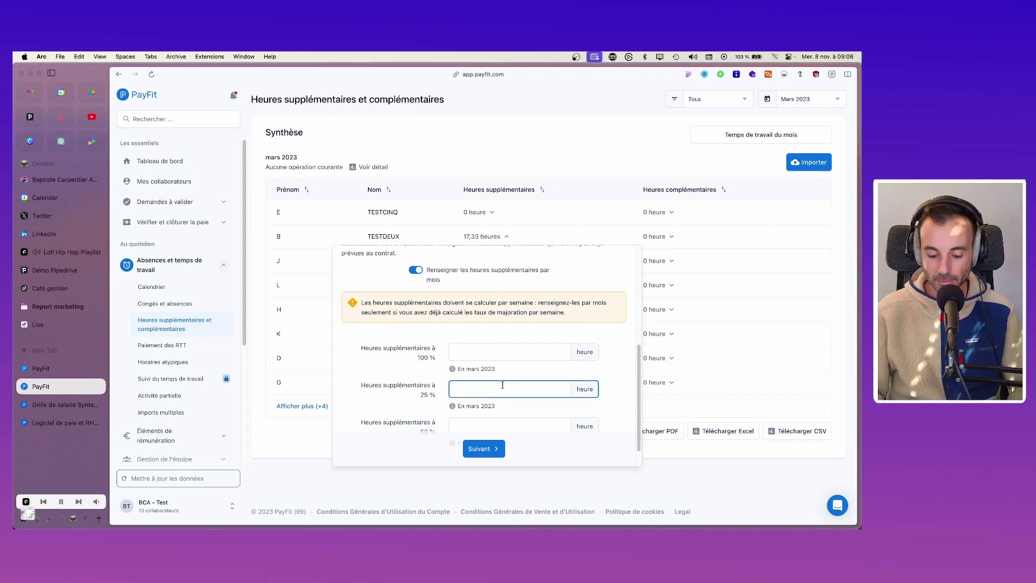
key(Tab)
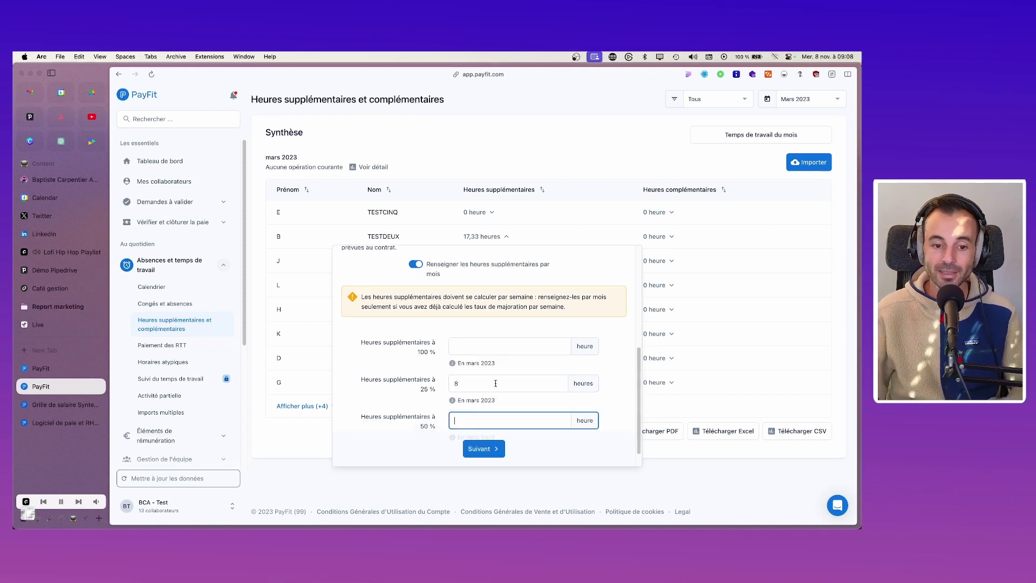
scroll(495, 383, up, 5)
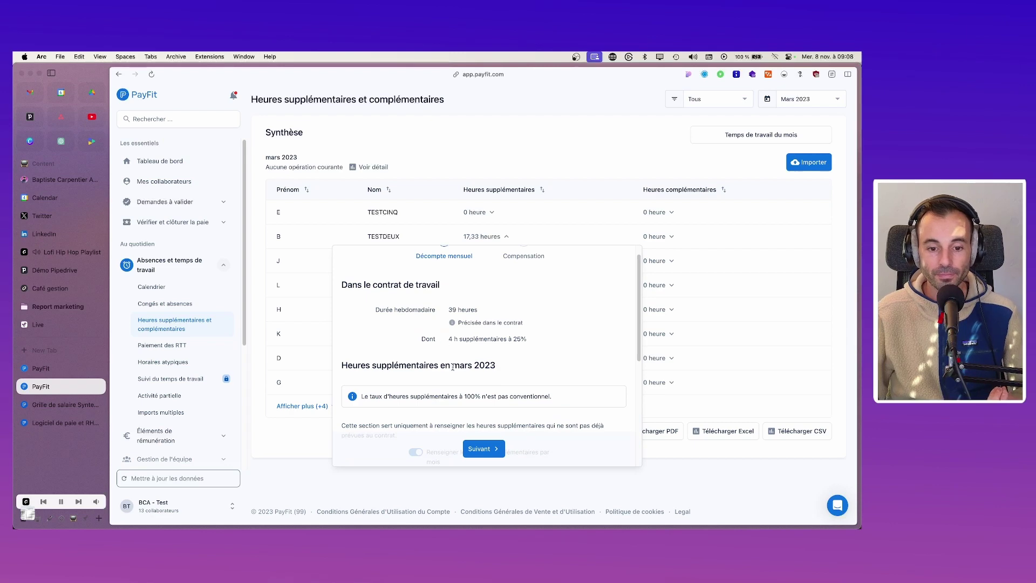
Switch the overtime entry back to weekly input and enter 8 hours for the week of 27 février to 5 mars
scroll(418, 411, down, 3)
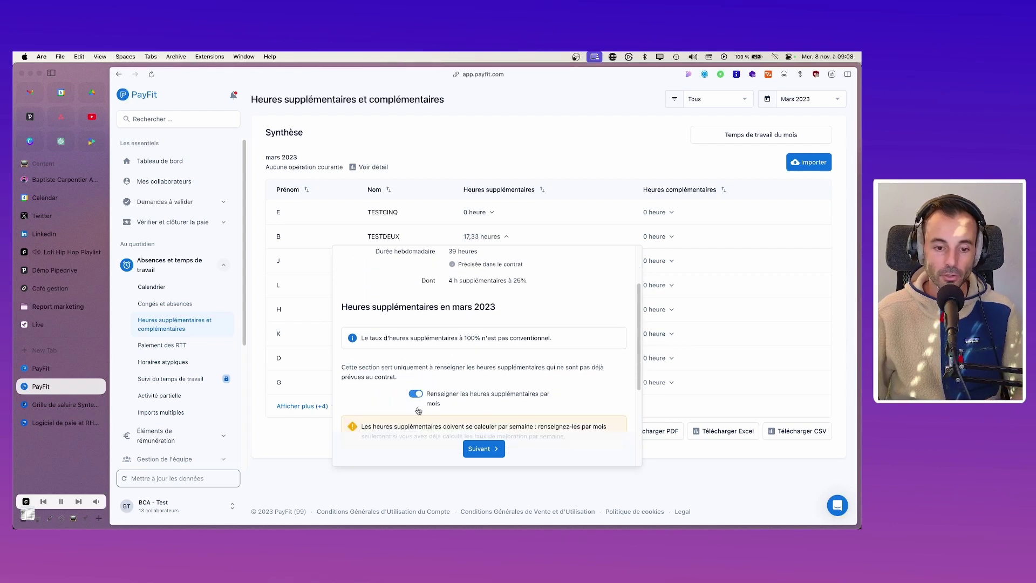
click(415, 393)
scroll(418, 399, down, 5)
click(414, 375)
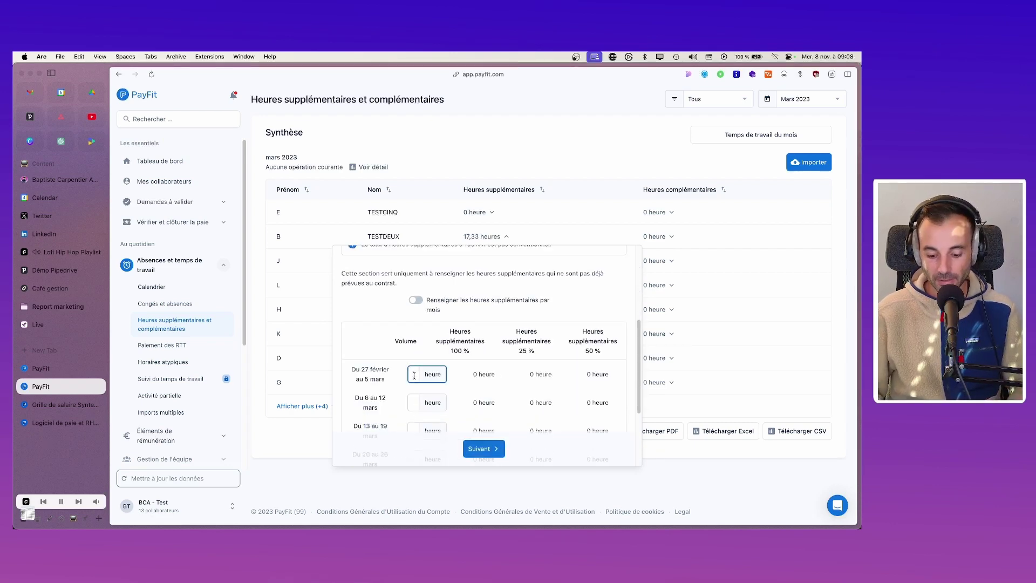
text(8)
key(Tab)
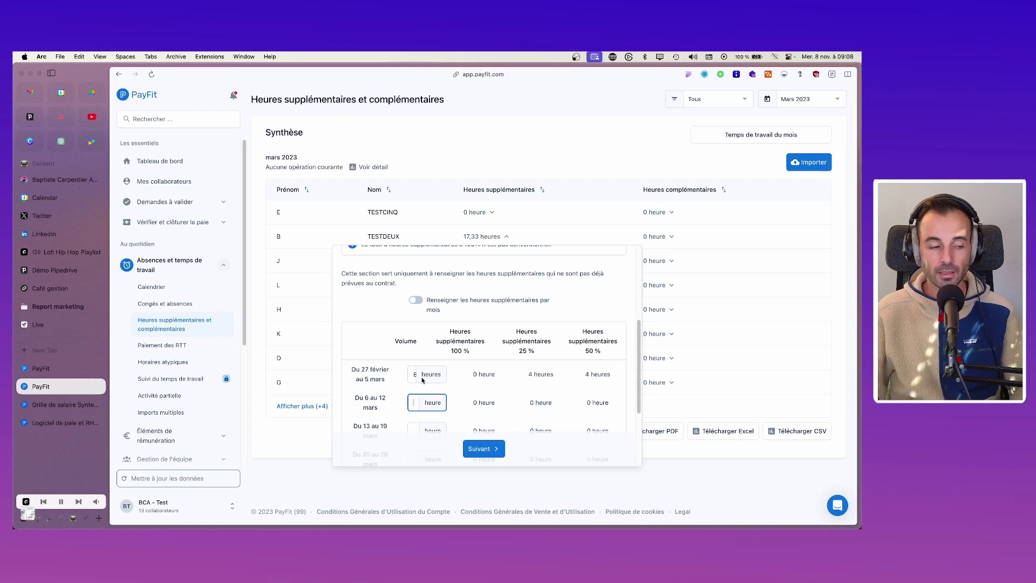
View the Paiement des RTT and Activité partielle pages, and open Repas within Éléments de rémunération
click(173, 345)
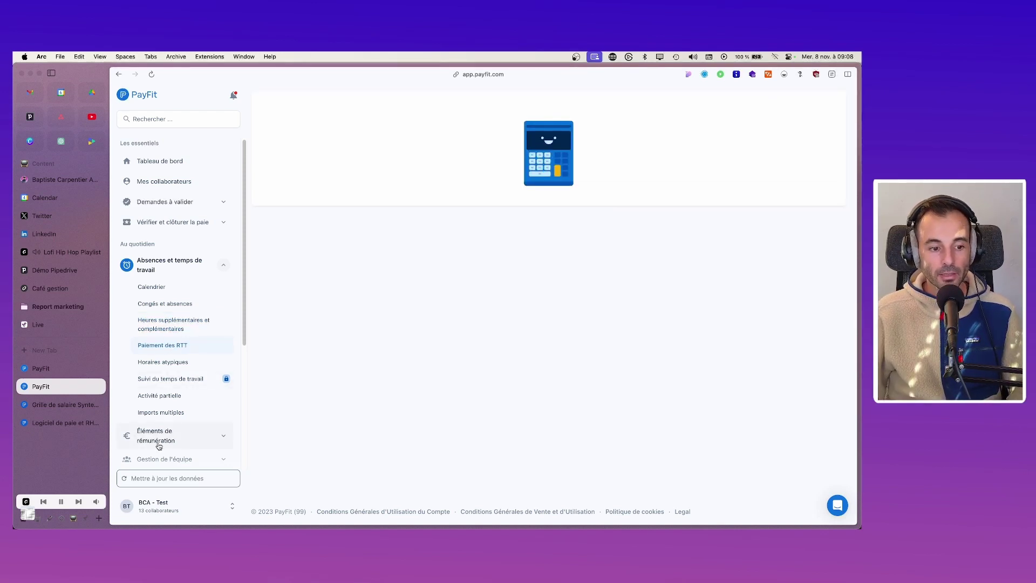
click(193, 288)
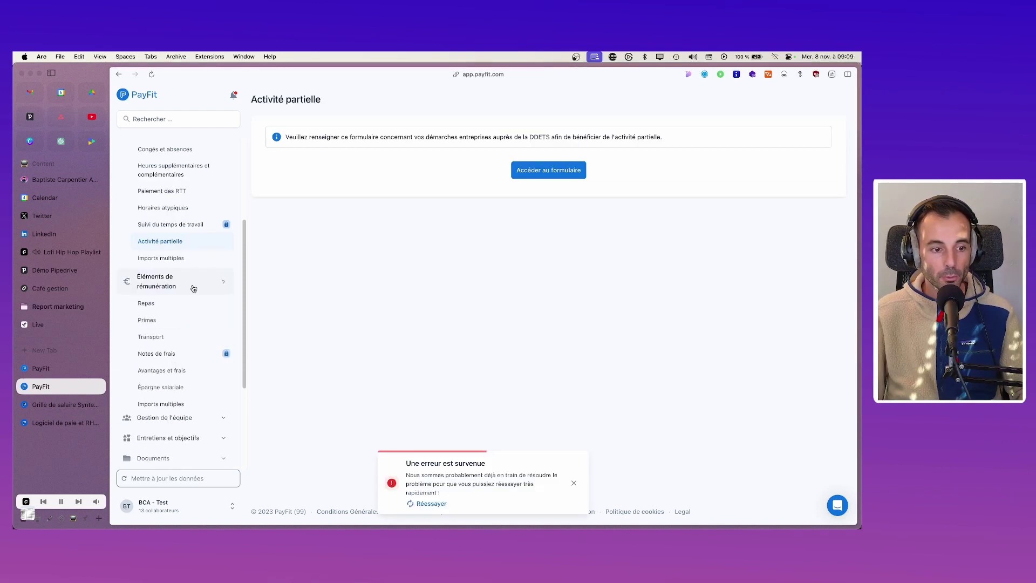
click(159, 306)
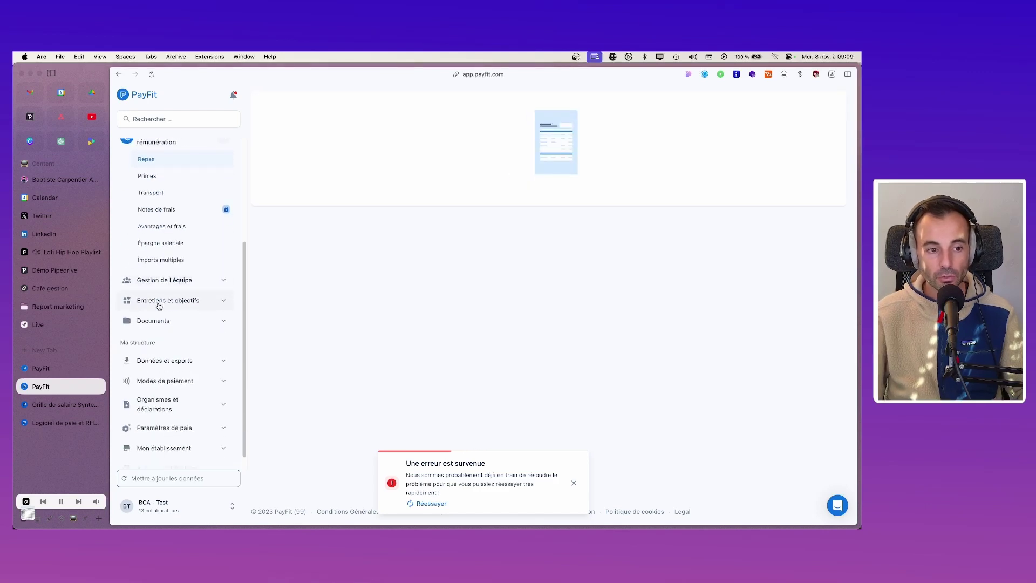
Open the first listed employee's March 2023 titres-restaurant entry and save it without adding any vouchers
scroll(159, 305, up, 3)
scroll(189, 360, down, 1)
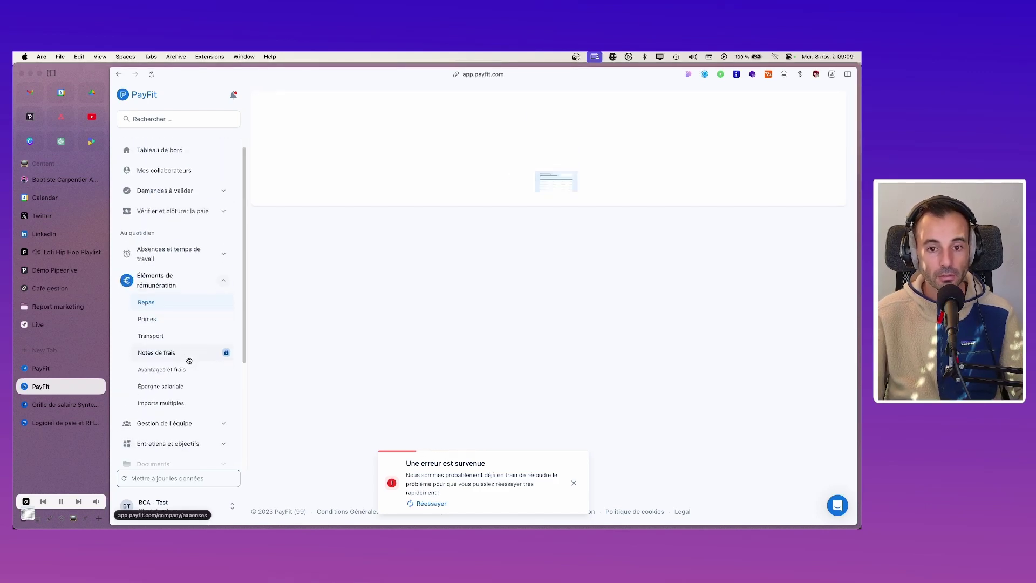
scroll(189, 360, down, 4)
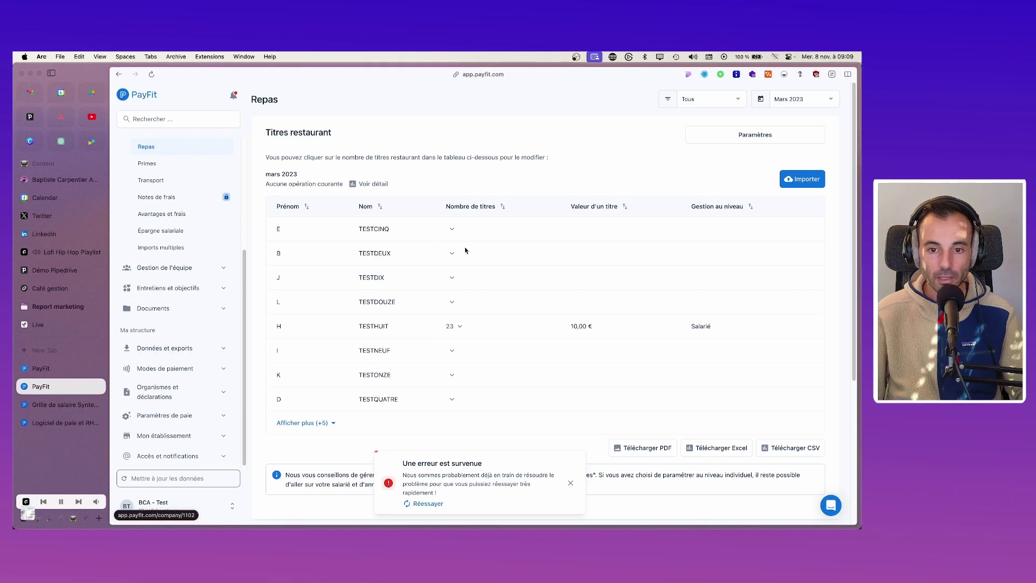
click(452, 229)
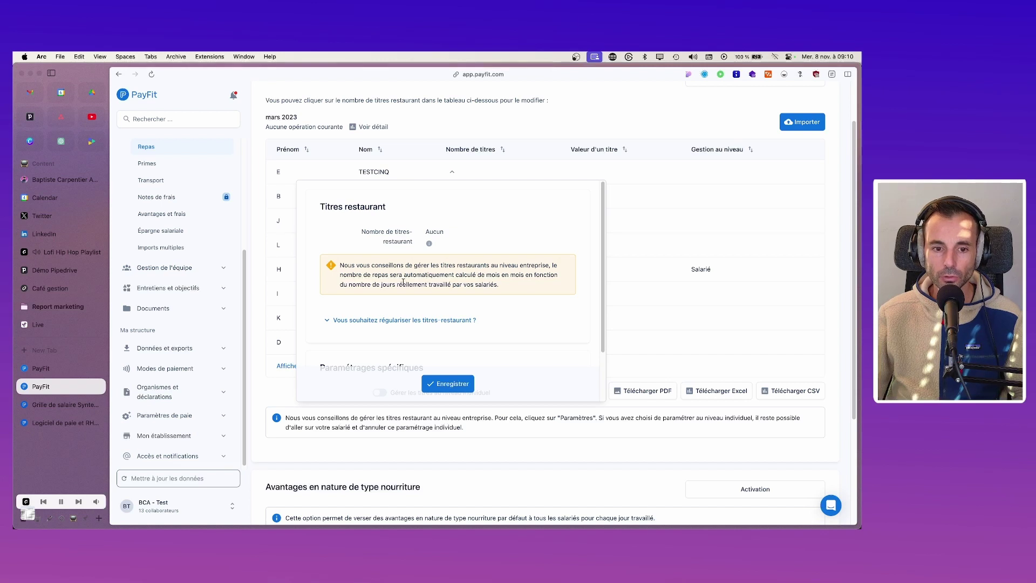
click(469, 382)
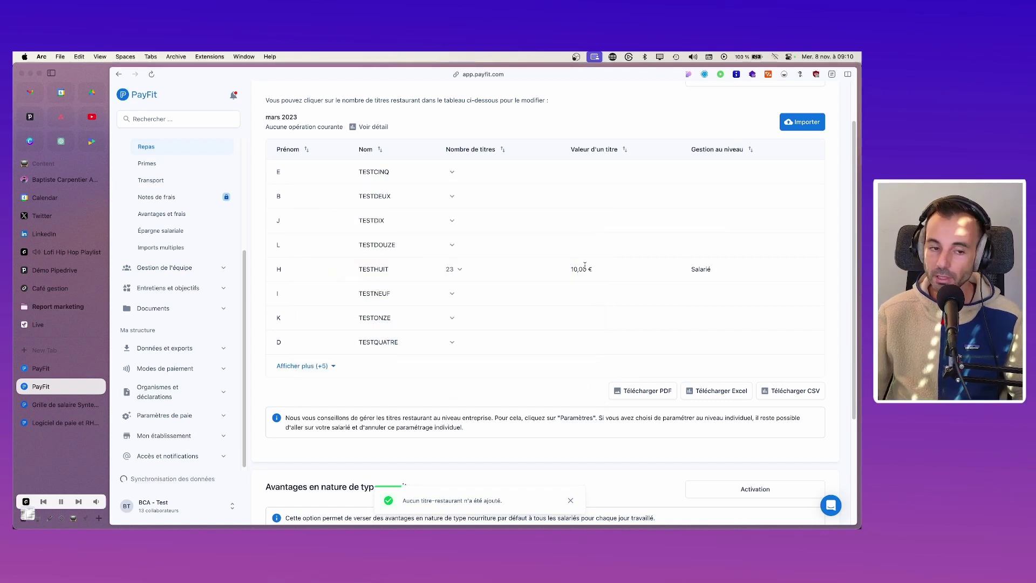
View the Primes page for March 2023 and open the Annuaire within Gestion de l'équipe
click(174, 161)
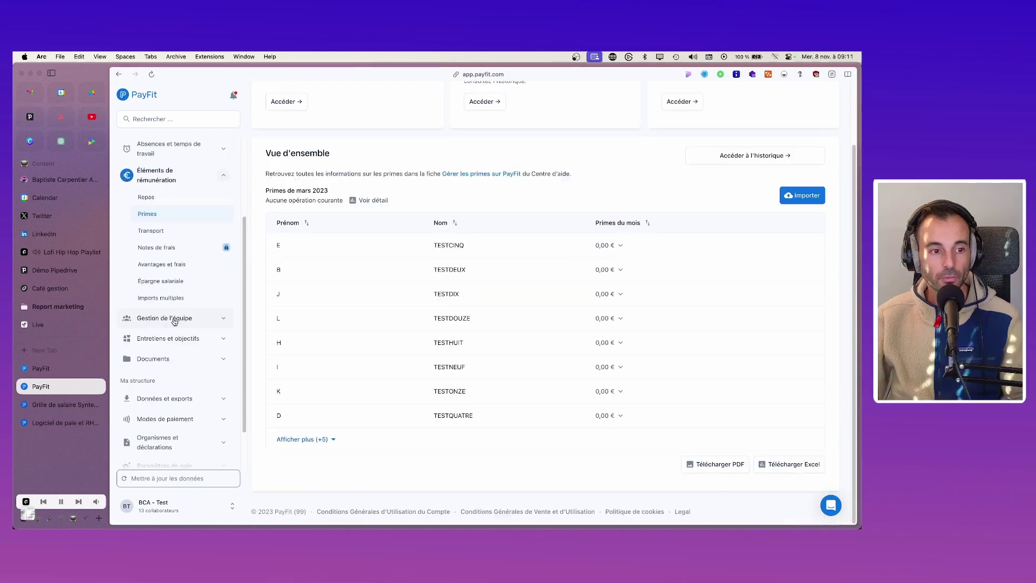
scroll(164, 329, down, 4)
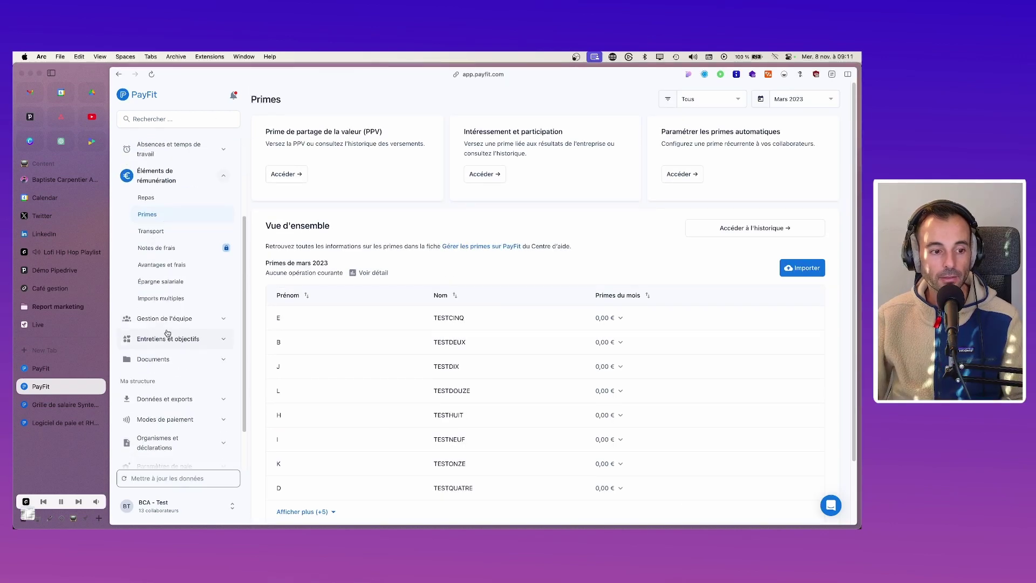
click(162, 324)
click(154, 336)
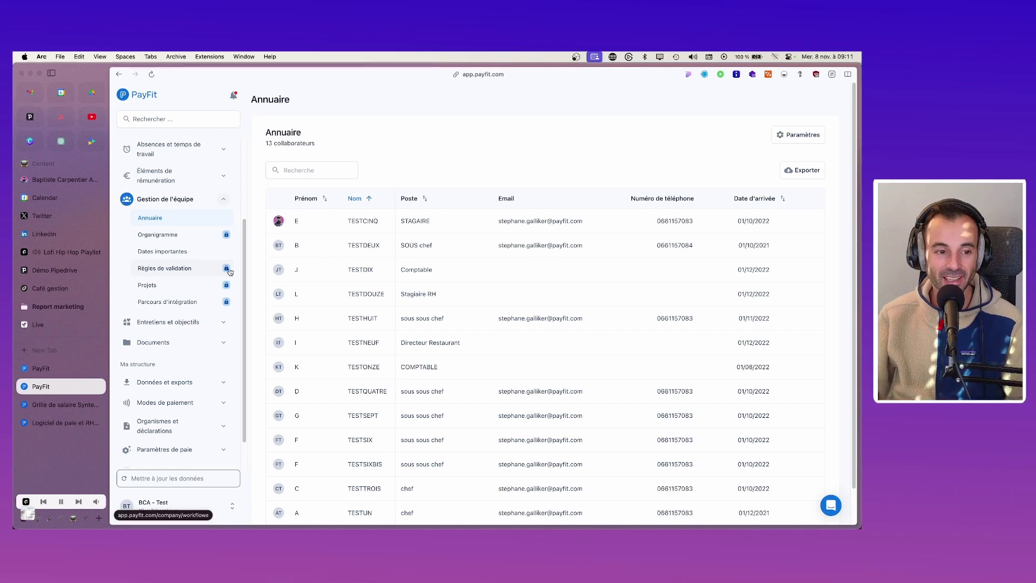
scroll(566, 335, down, 1)
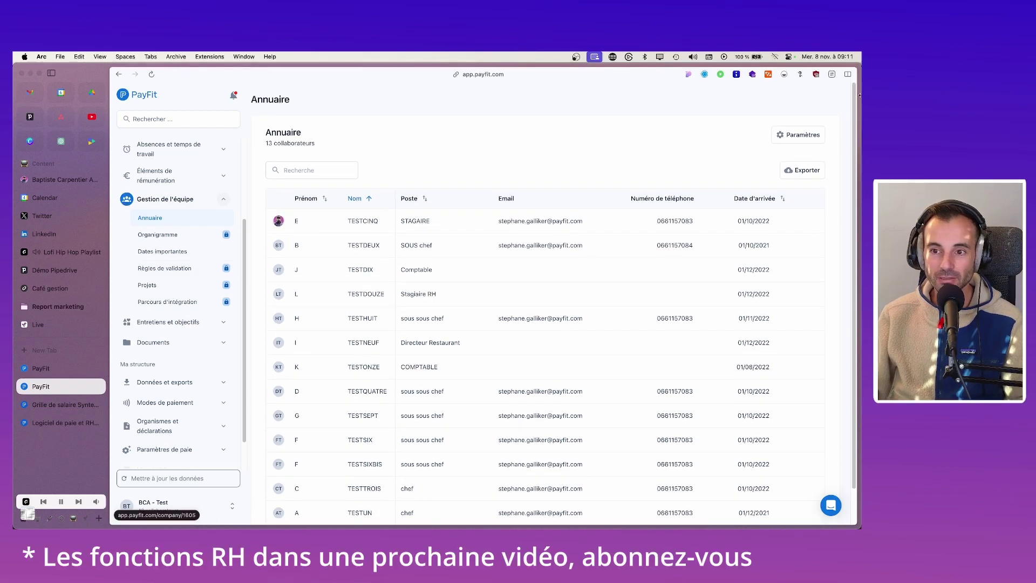
Make the employee directory visible to all collaborateurs in its settings and confirm
click(799, 139)
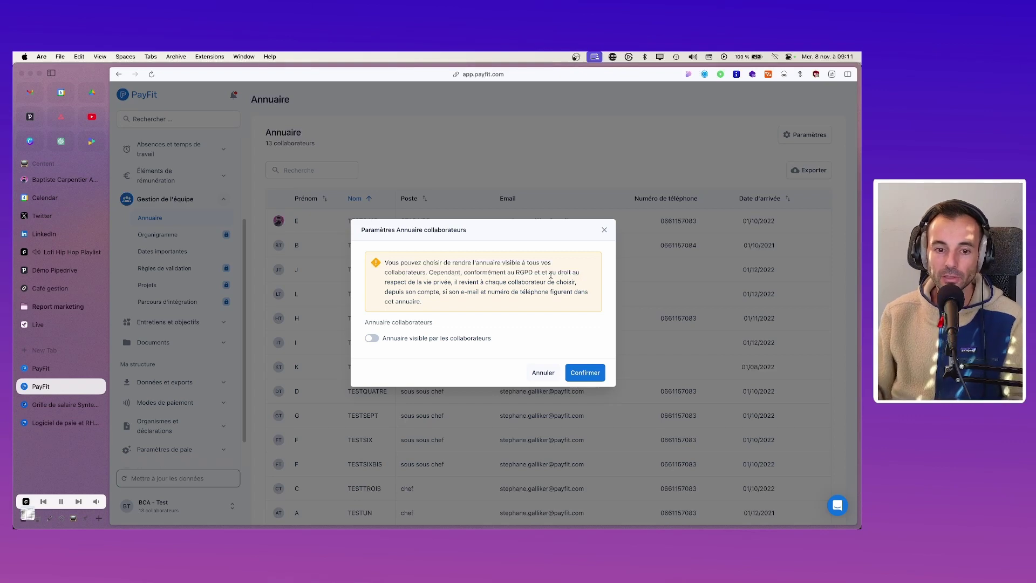
click(372, 338)
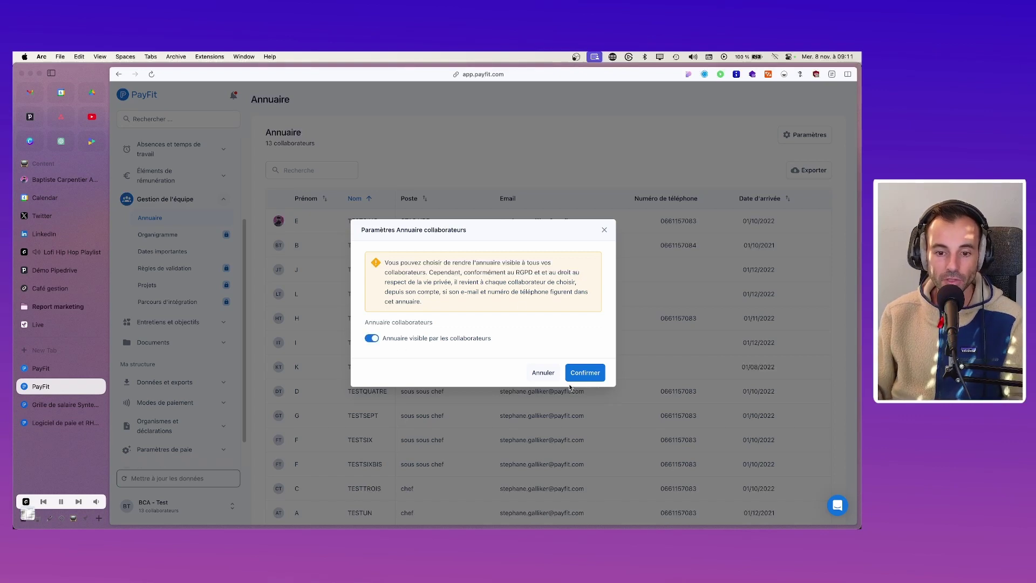
click(579, 373)
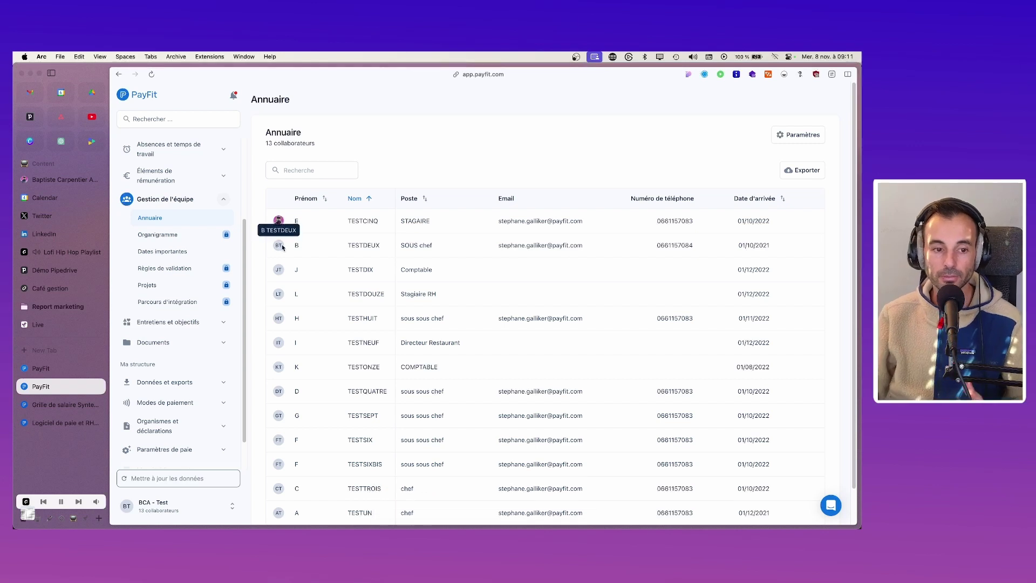
Look through the Organigramme, Dates importantes and Projets pages, and expand the Entretiens et objectifs section
click(187, 239)
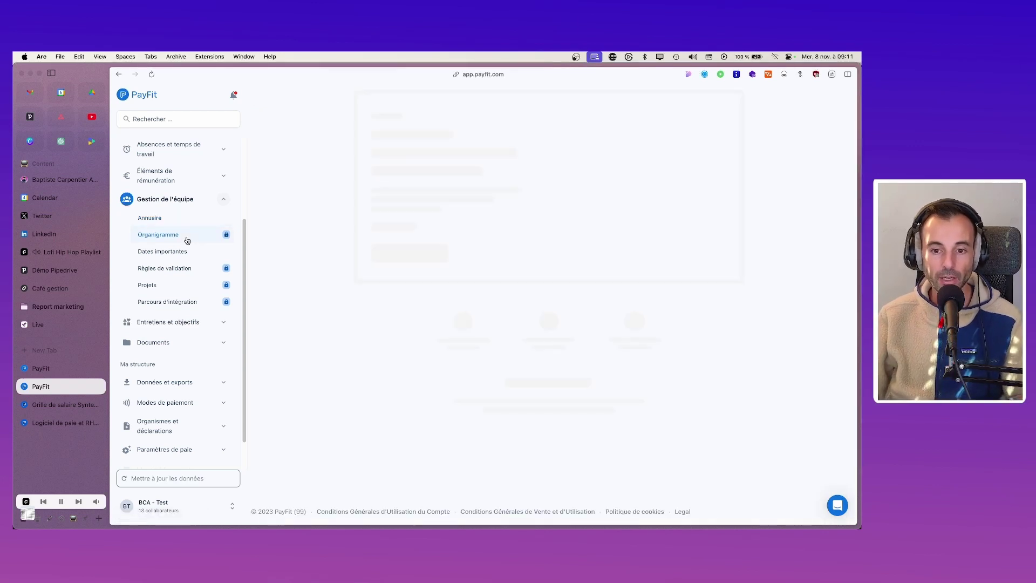
click(155, 252)
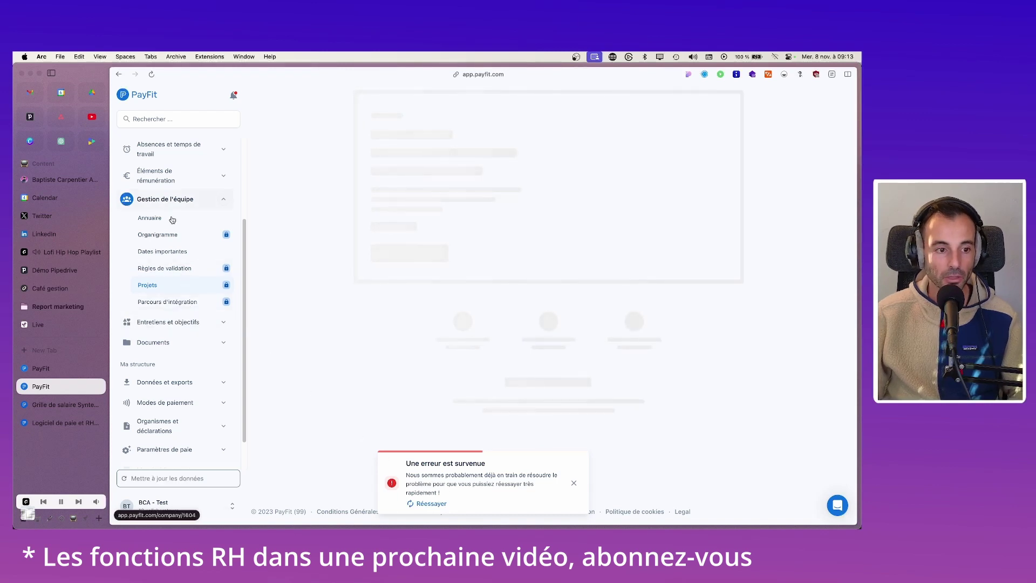
click(192, 323)
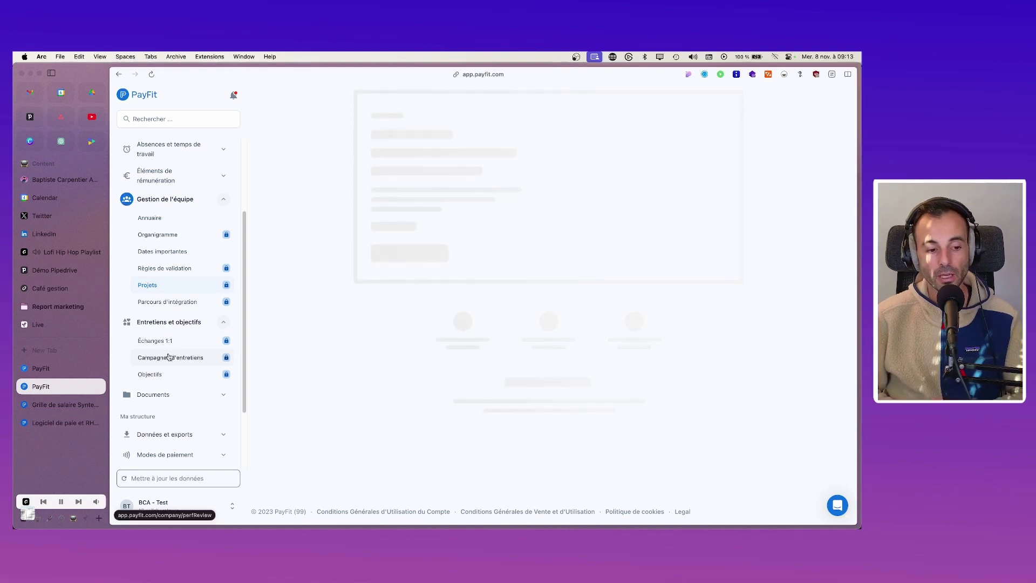
Browse the Documents collaborateurs folders and open the Contrat de travail folder
click(153, 395)
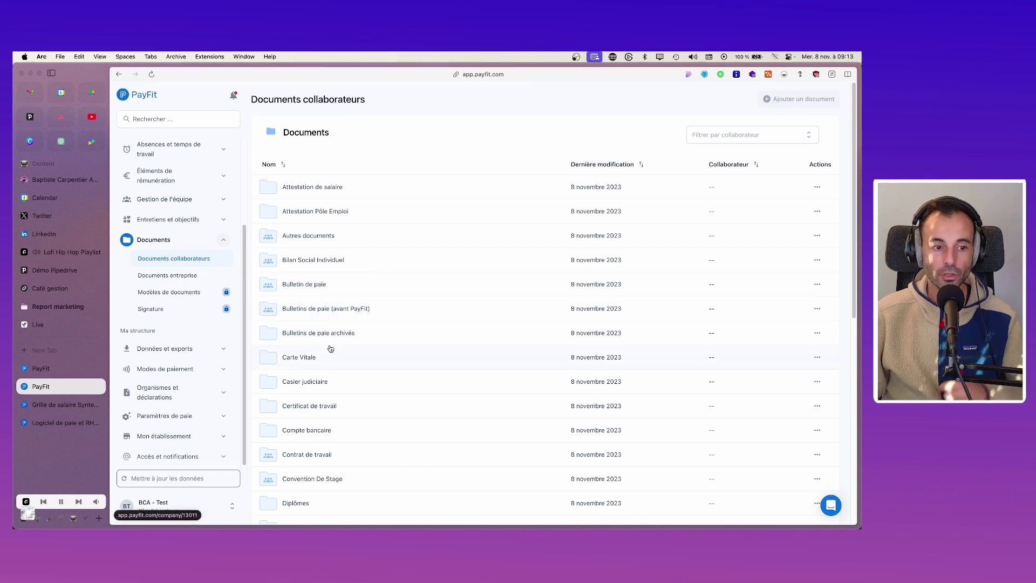
scroll(157, 216, up, 3)
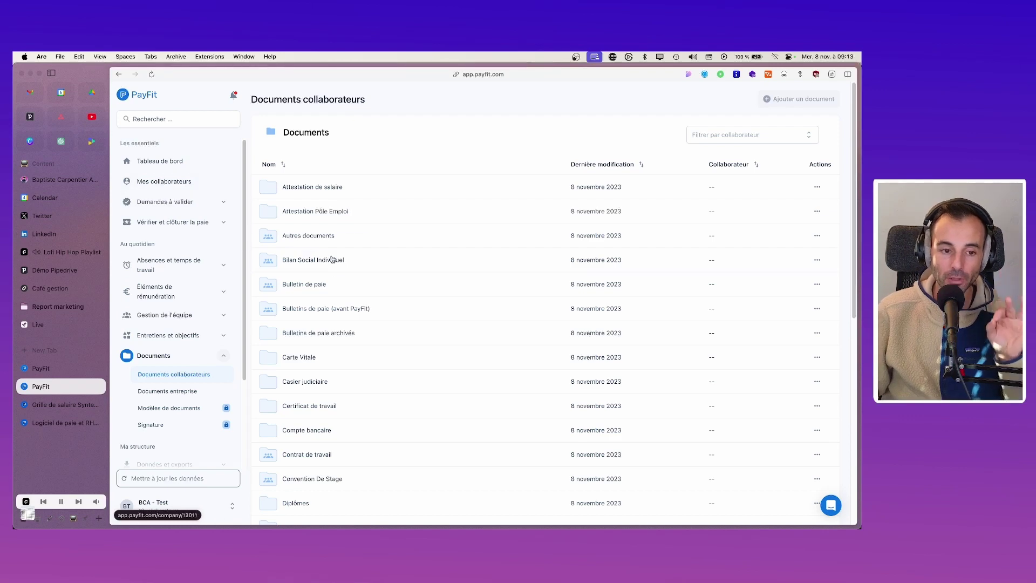
scroll(338, 302, down, 2)
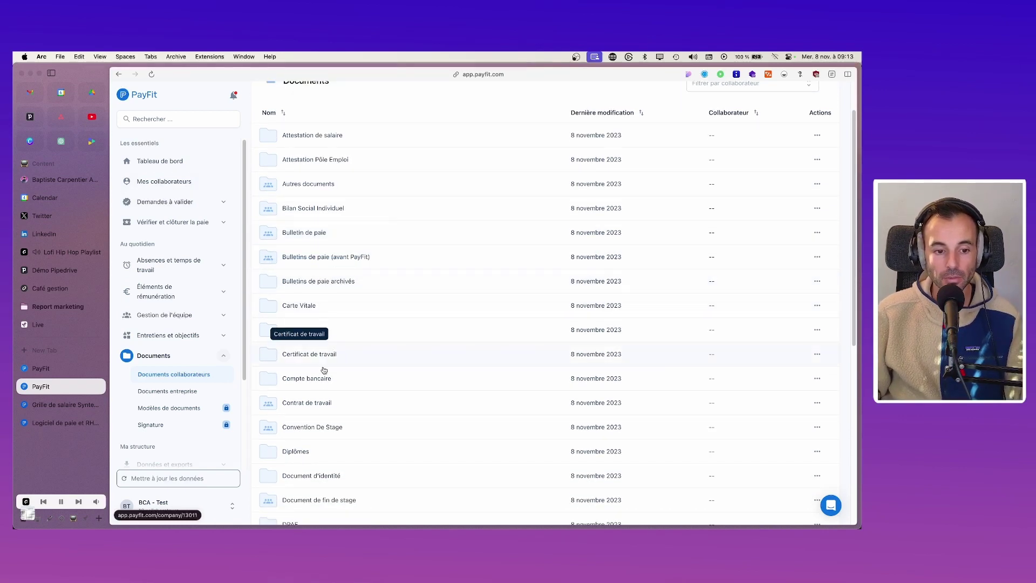
click(323, 403)
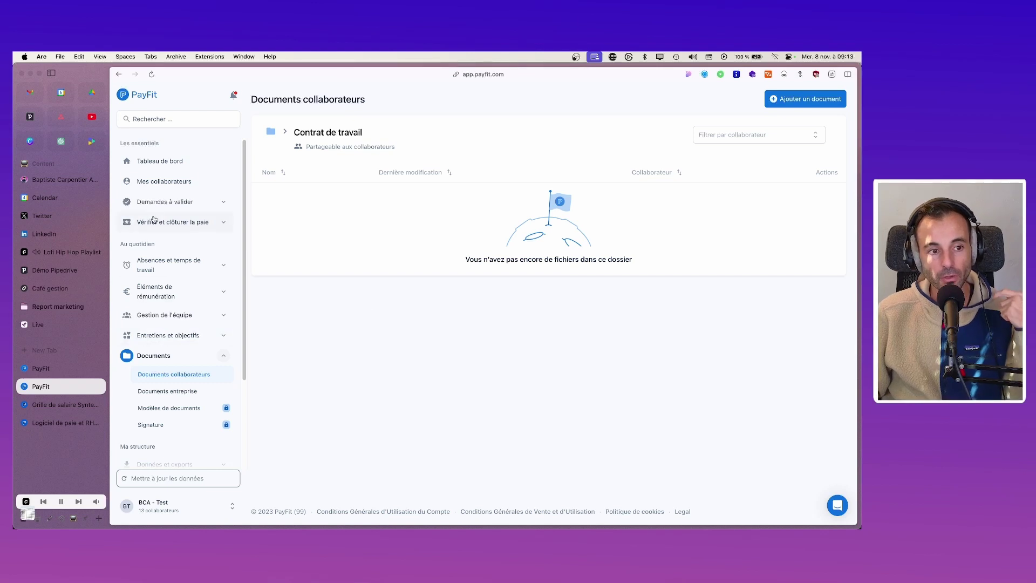
Open the documents section of the first employee listed in Mes collaborateurs
click(156, 183)
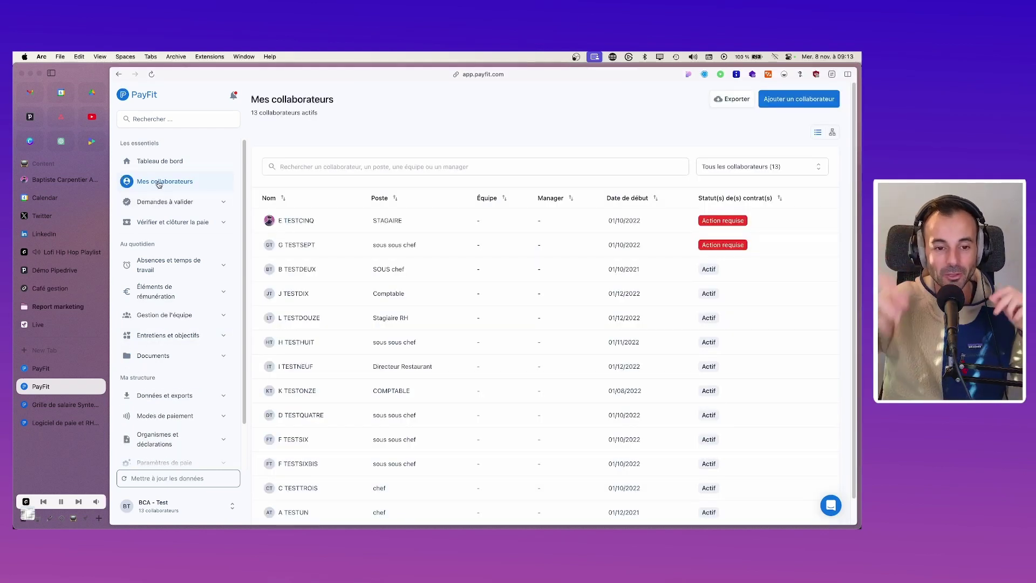
click(310, 222)
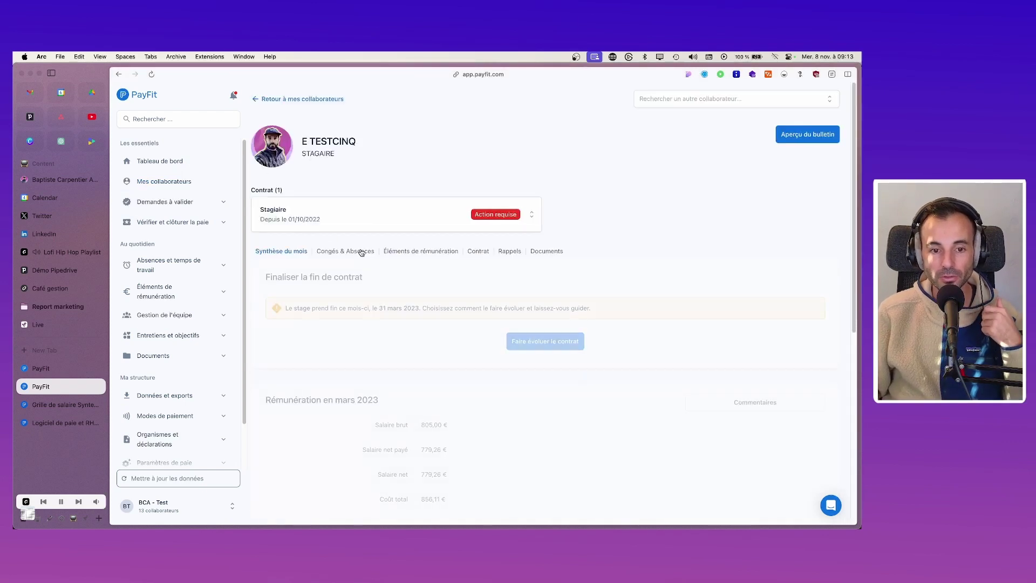
click(548, 251)
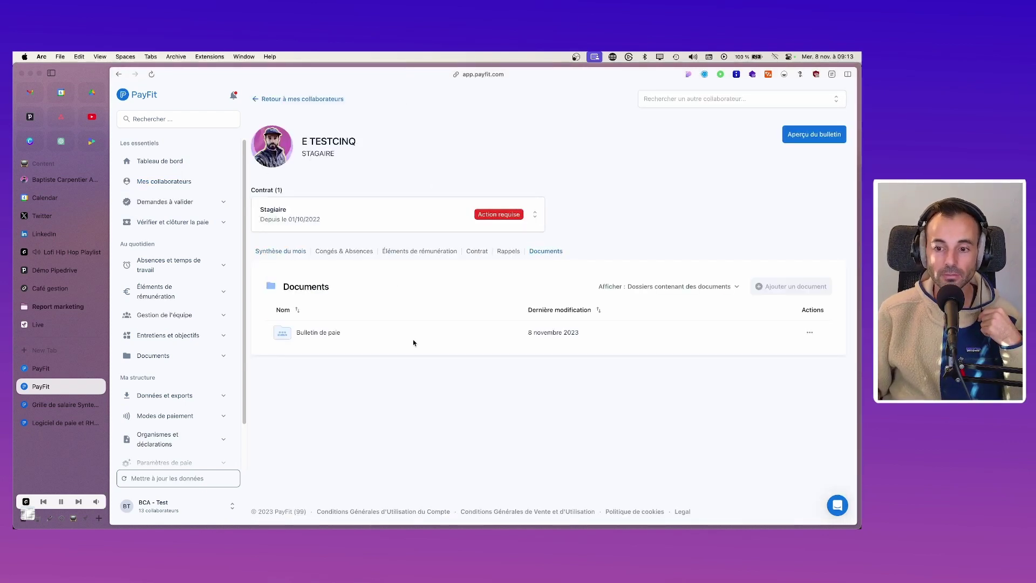
Open the février 2023 payslip PDF from the employee's Bulletin de paie folder and examine it through to the end
click(318, 333)
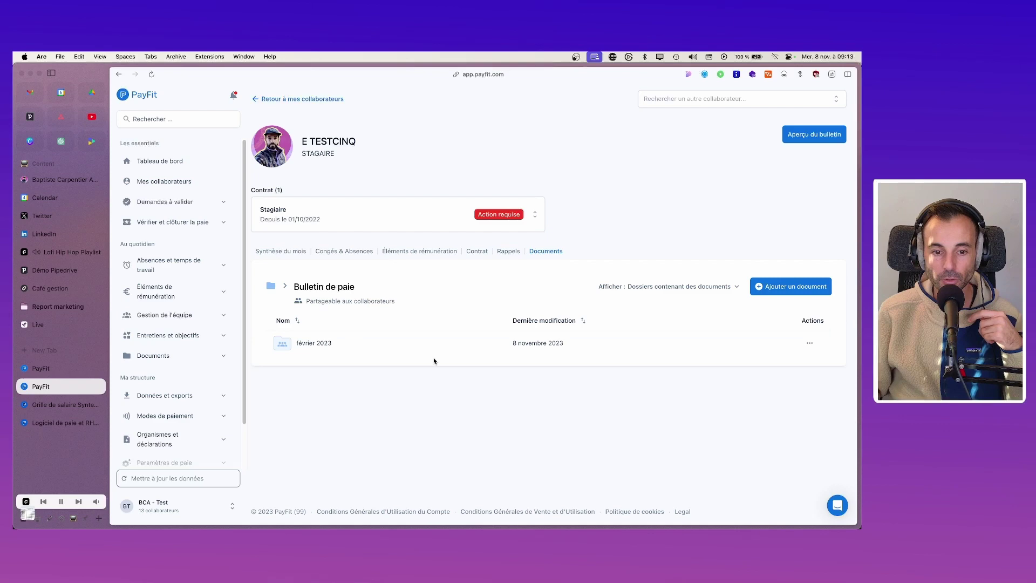
click(318, 343)
click(357, 358)
scroll(455, 304, down, 10)
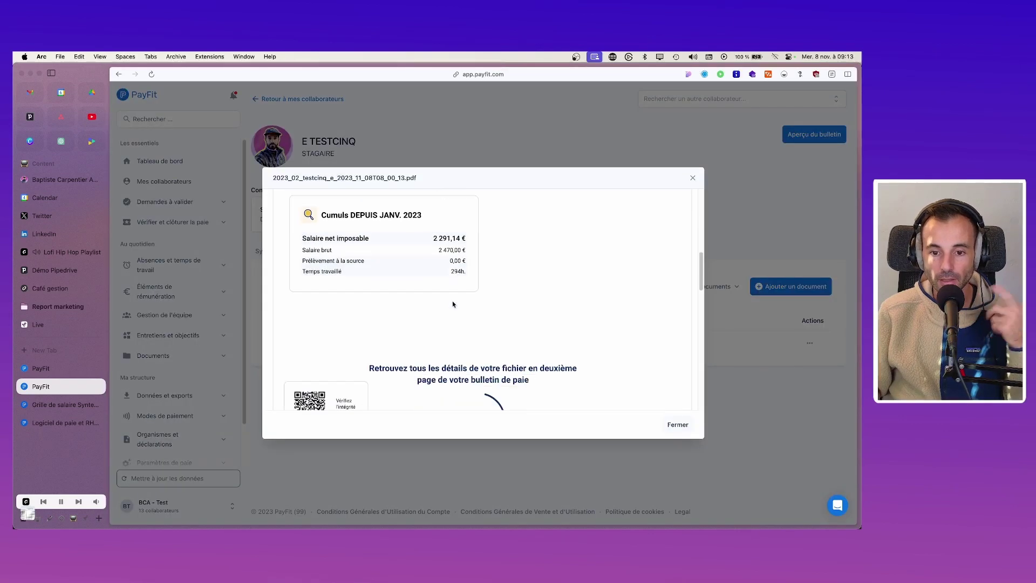
scroll(455, 303, down, 10)
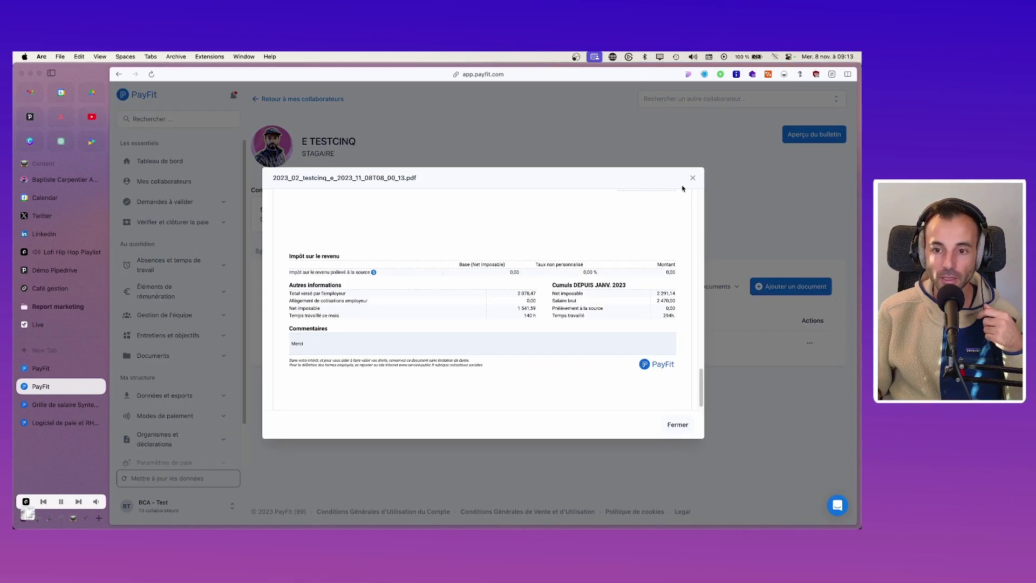
Close the payslip preview and examine the Tableau de bord financier on the Chiffres clés page through its Cotisations section
click(693, 177)
scroll(157, 291, down, 1)
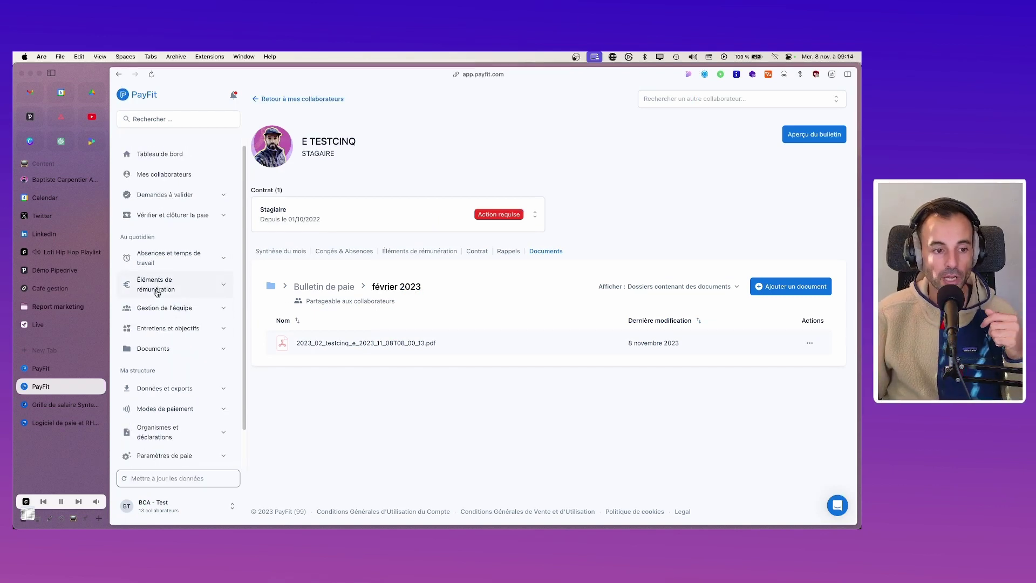
scroll(171, 355, down, 2)
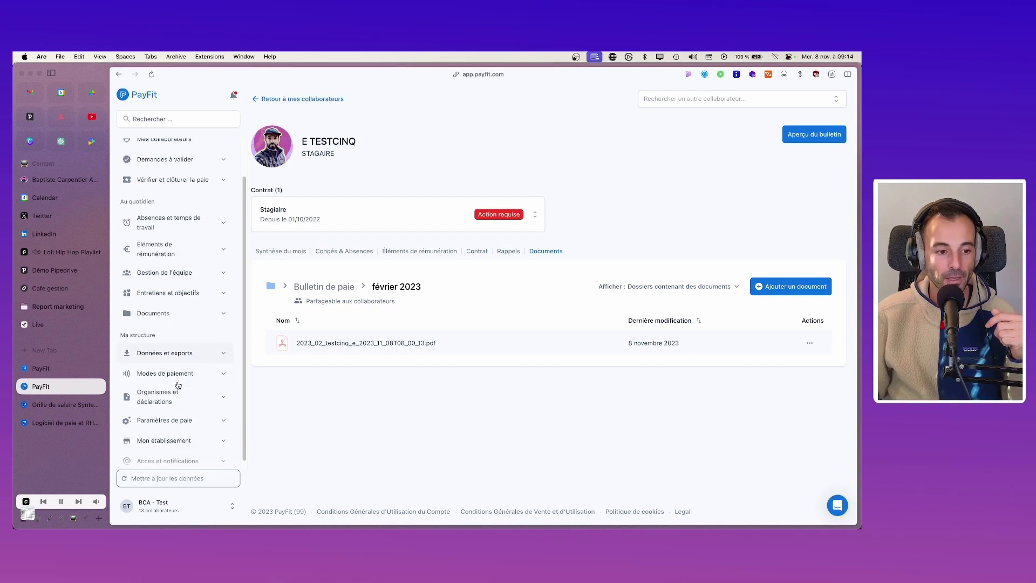
click(179, 359)
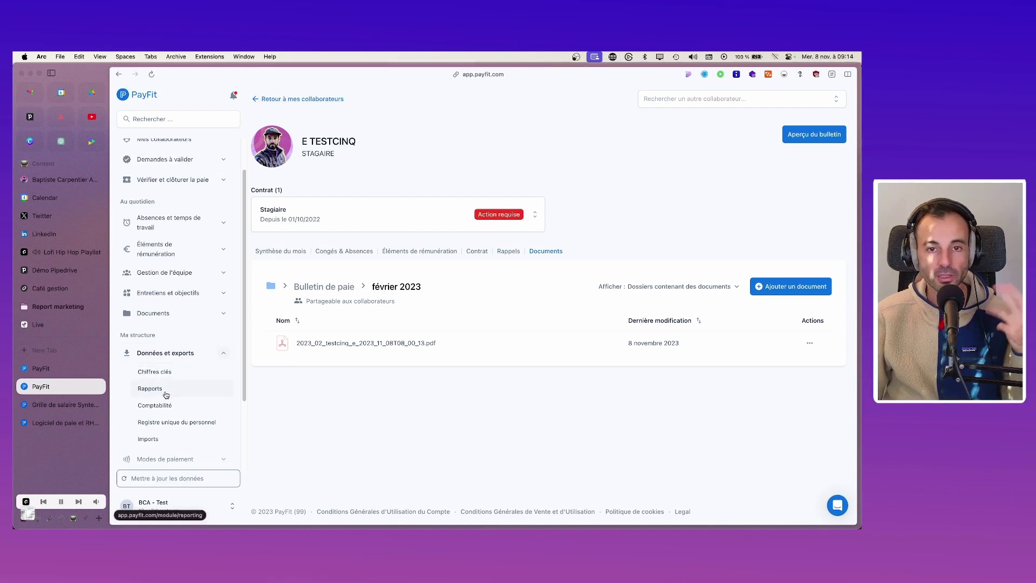
click(158, 375)
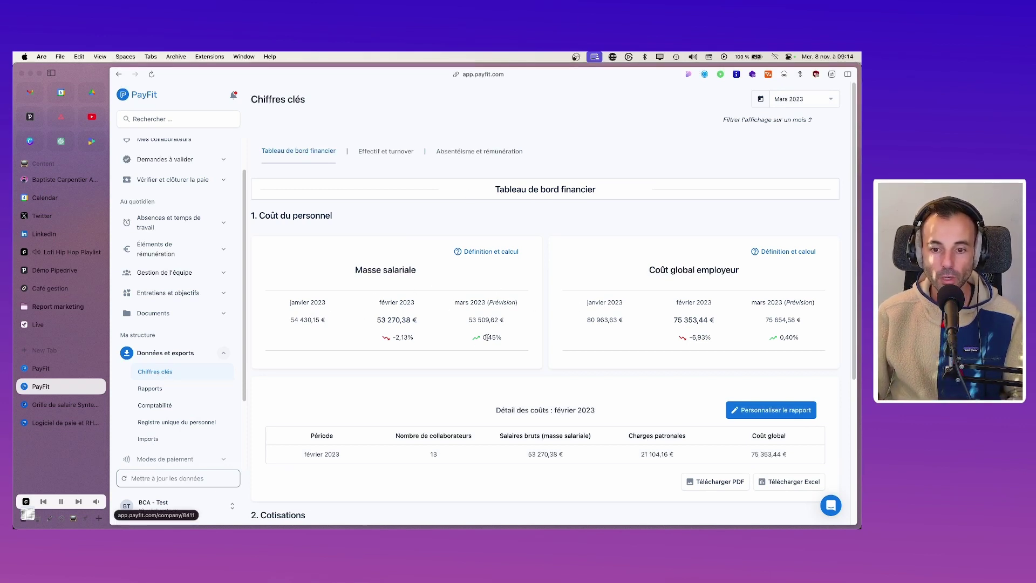
scroll(657, 325, down, 2)
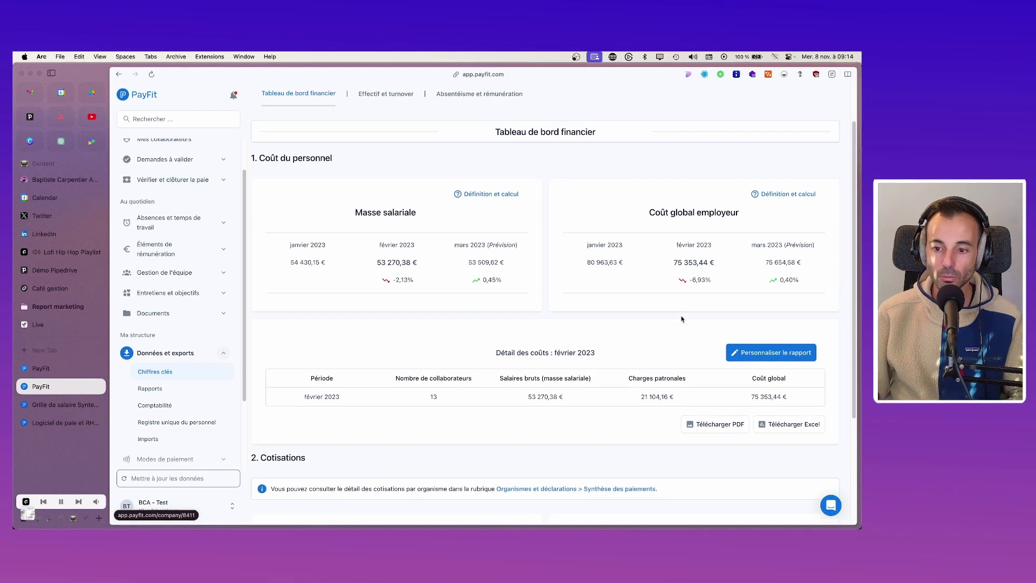
scroll(585, 372, down, 5)
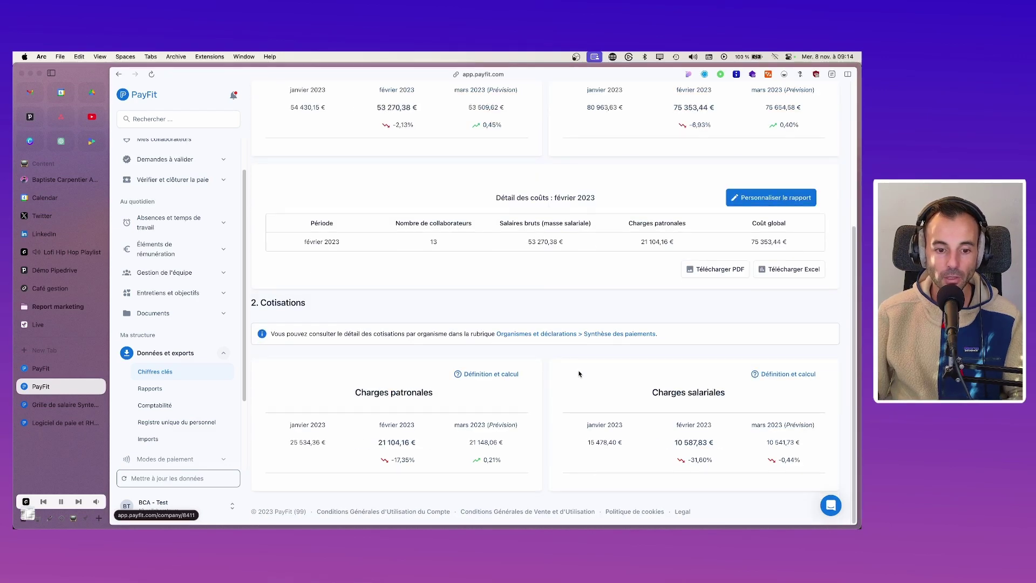
scroll(658, 475, up, 5)
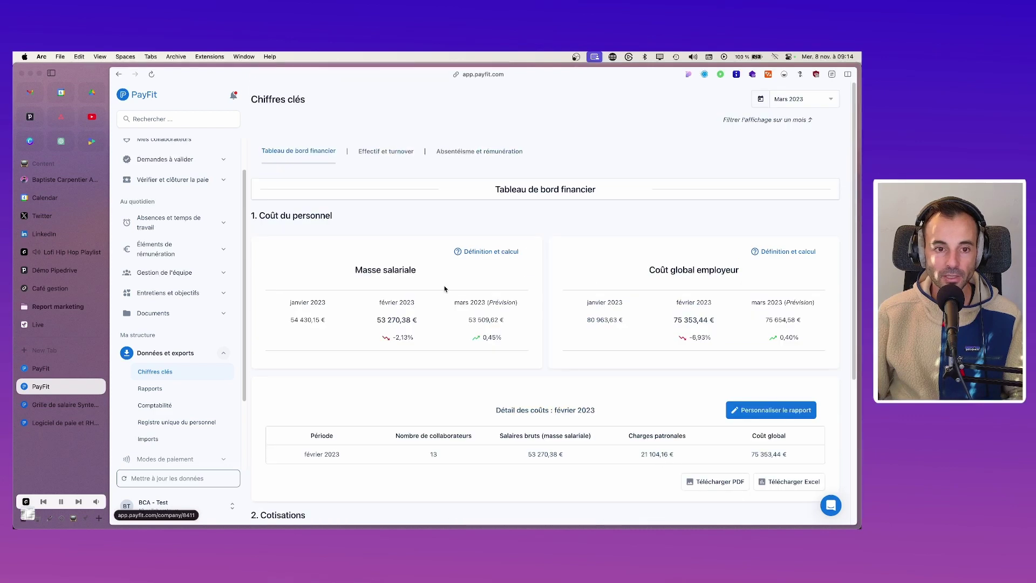
View the Effectif et turnover figures, then the Absentéisme et rémunération figures in Chiffres clés through to the salary breakdown
click(388, 157)
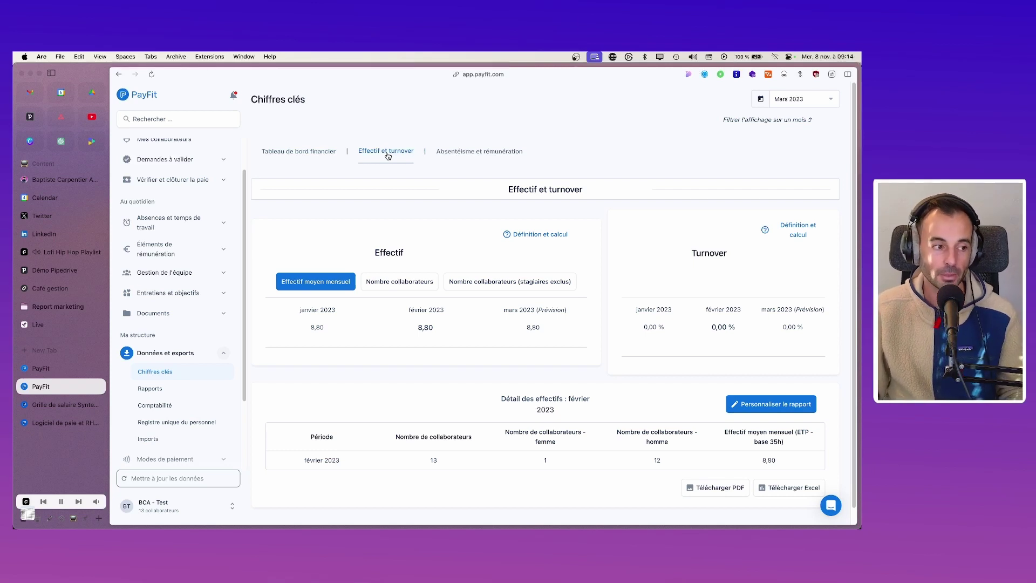
click(472, 154)
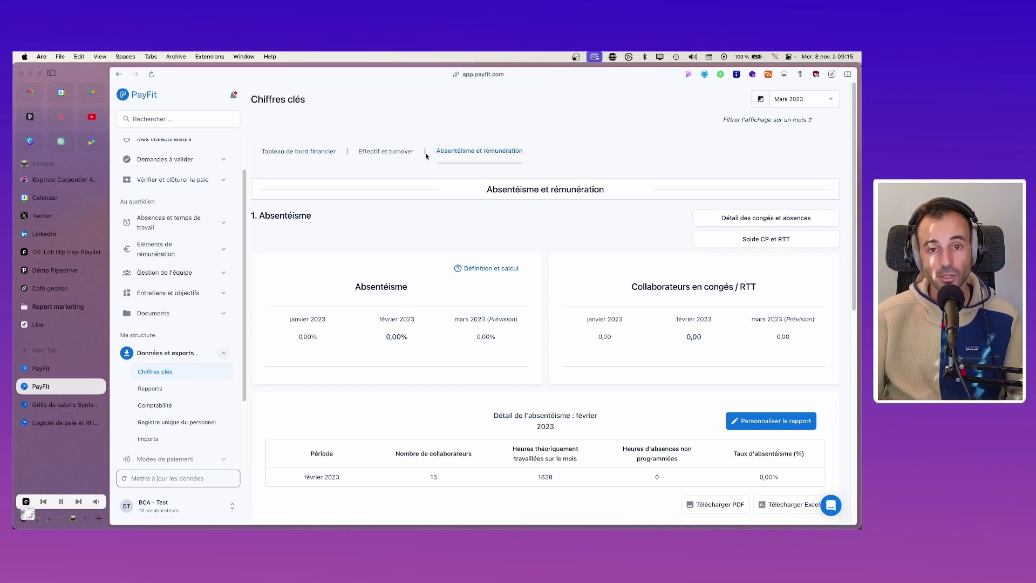
scroll(458, 290, down, 7)
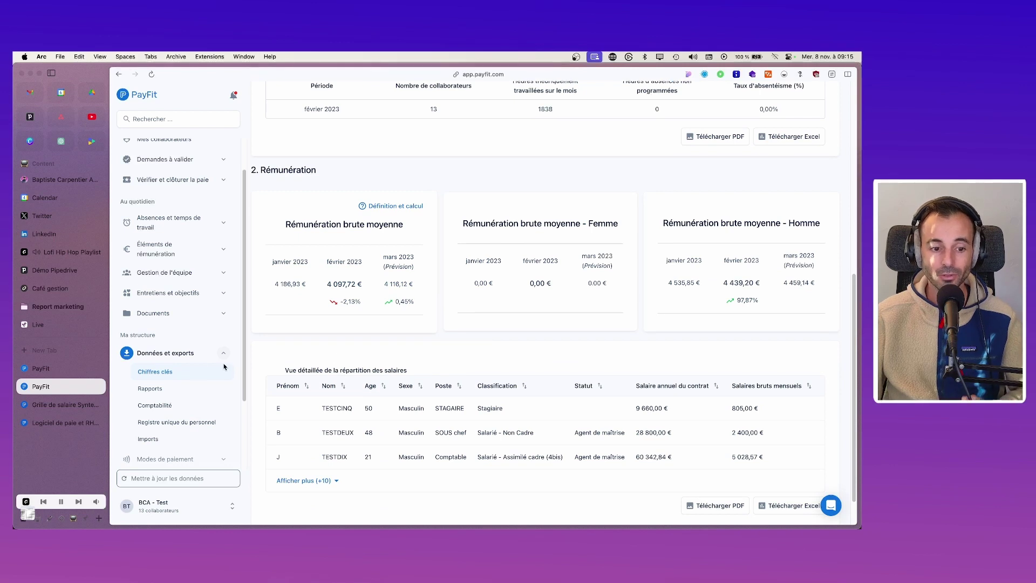
Look through the Rapports and Comptabilité pages, and examine the Registre unique du personnel with its display settings and employee table
click(156, 392)
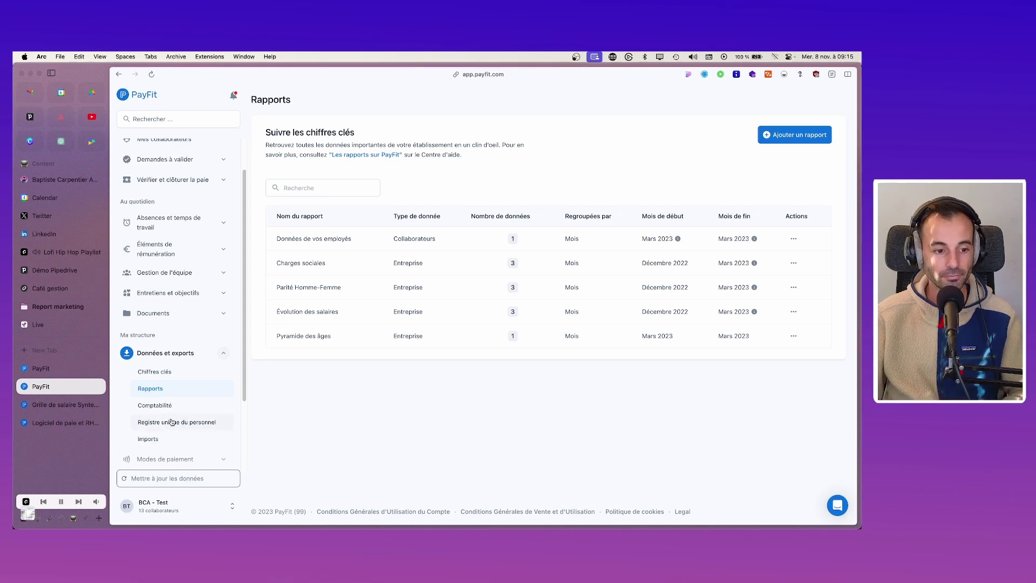
click(167, 410)
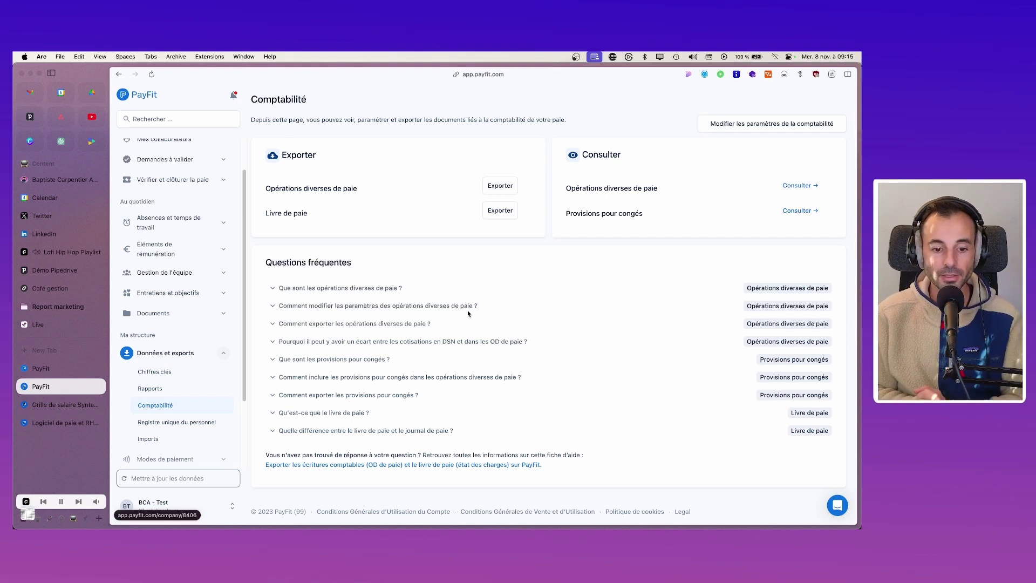
click(195, 423)
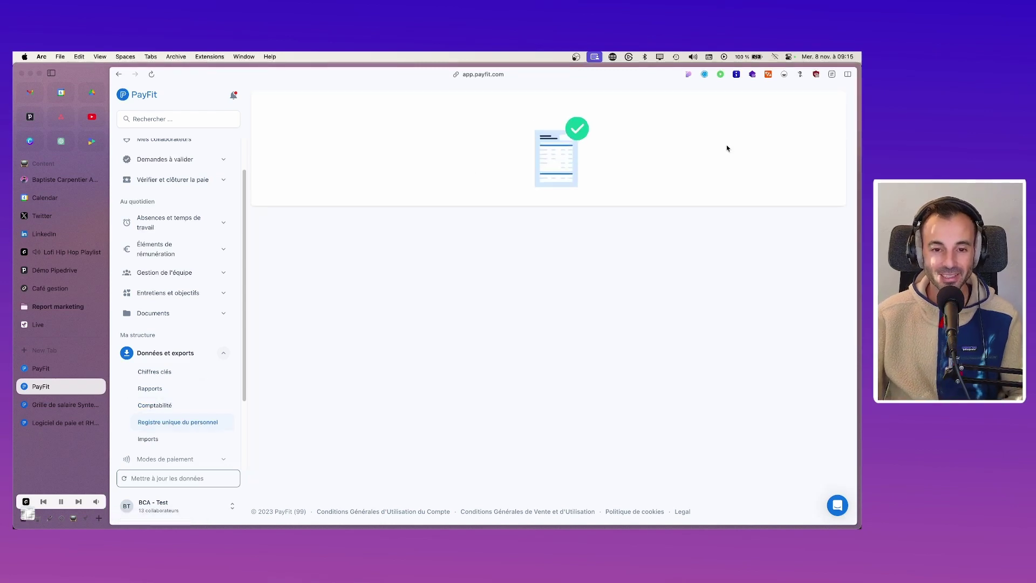
scroll(432, 222, down, 3)
scroll(432, 223, down, 2)
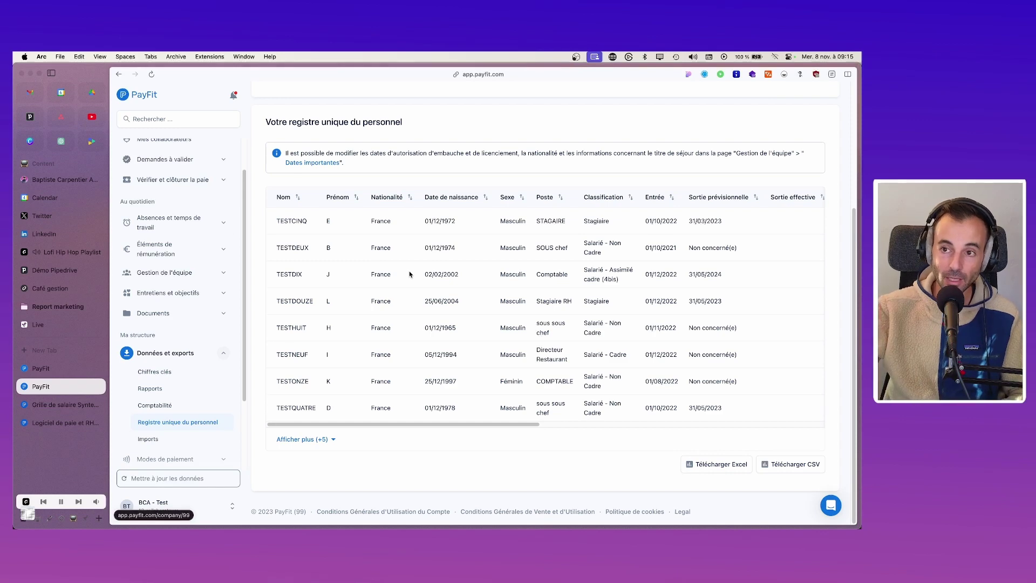
scroll(475, 285, up, 5)
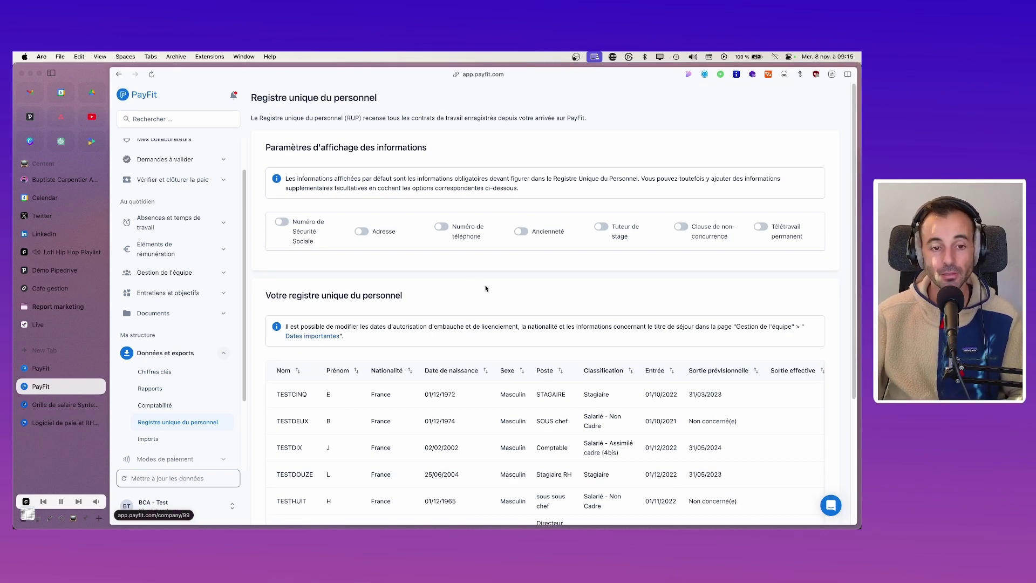
scroll(484, 305, down, 5)
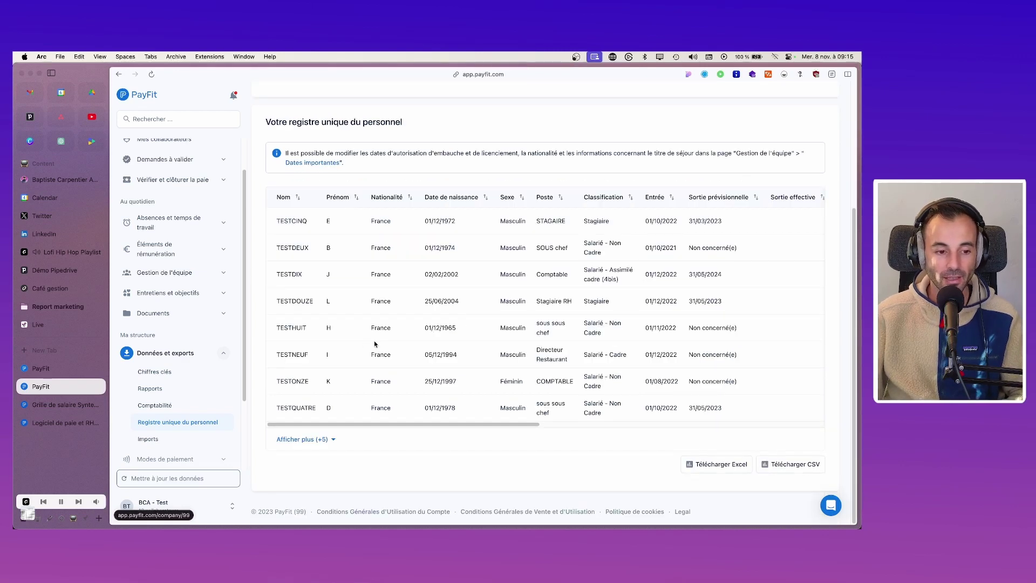
View the Imports history page and open the Repas page under Éléments de rémunération
click(168, 438)
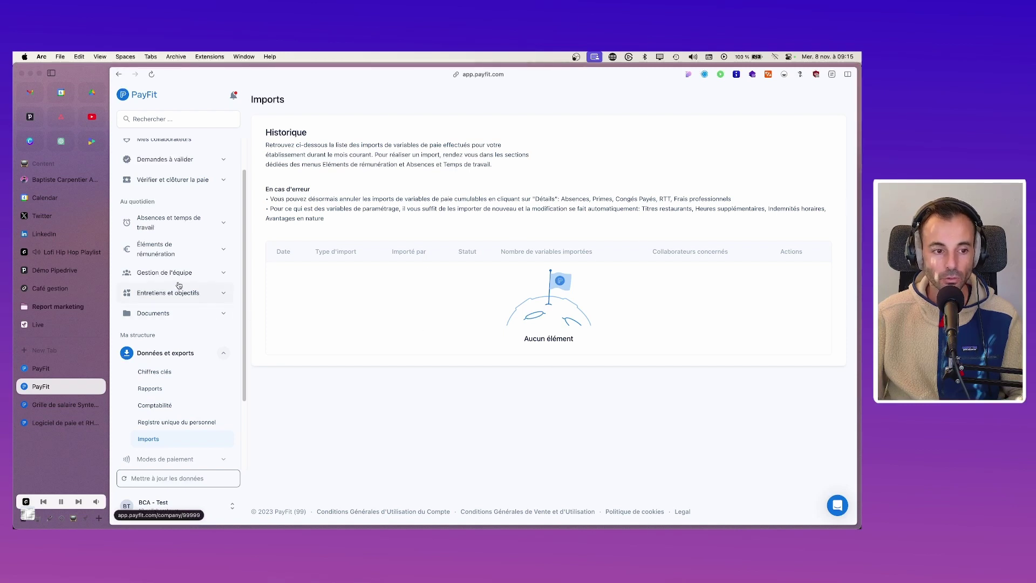
scroll(178, 249, up, 2)
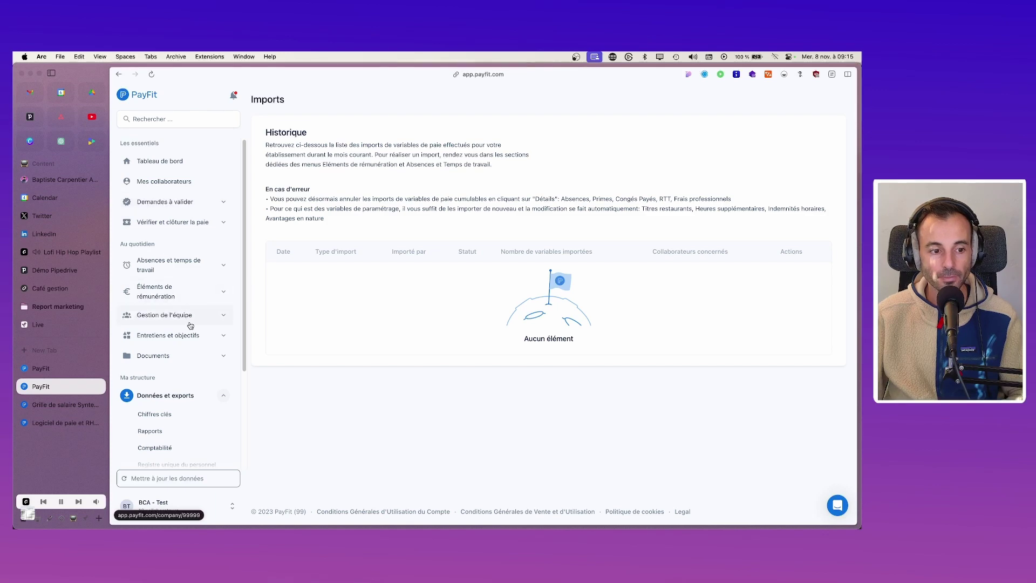
click(185, 296)
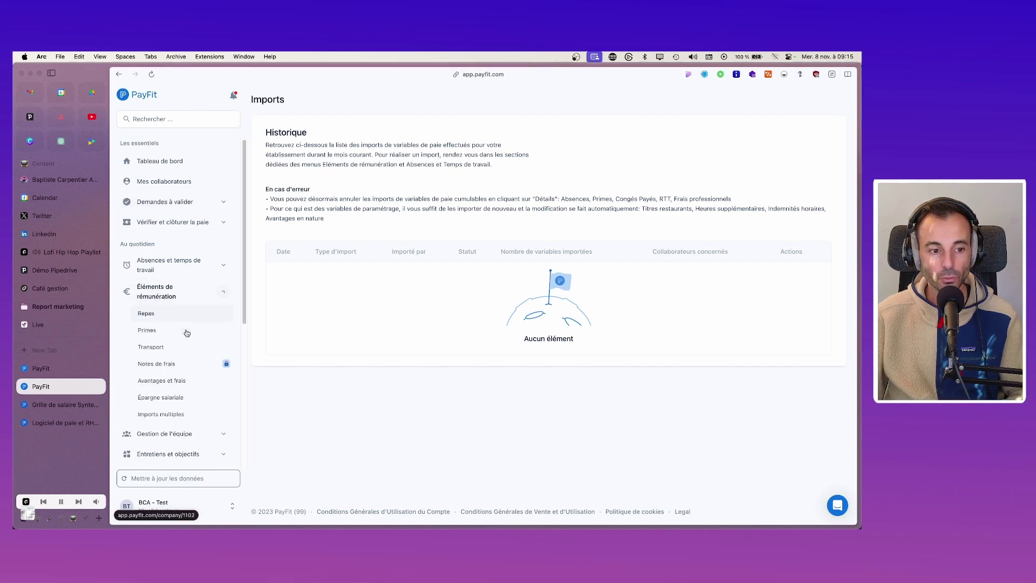
click(155, 315)
Look at the Modes de paiement des salaires and Virements bancaires intégrés pages
scroll(173, 362, down, 5)
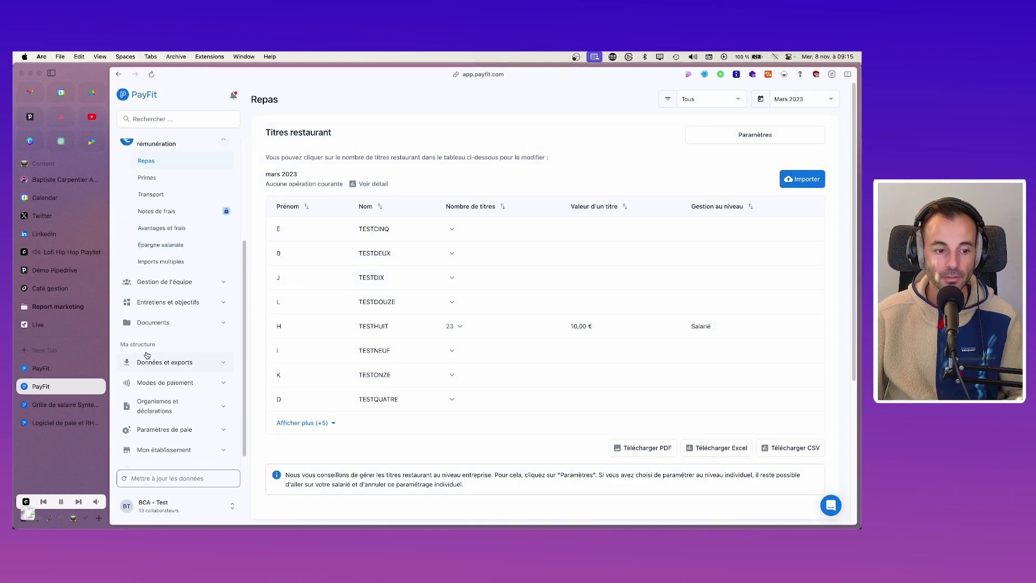
click(174, 366)
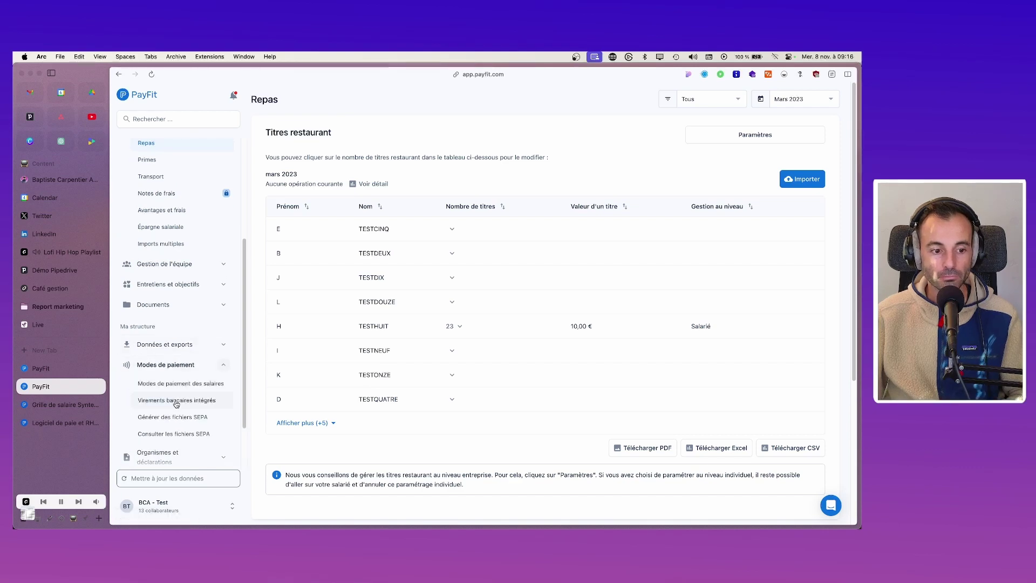
click(170, 384)
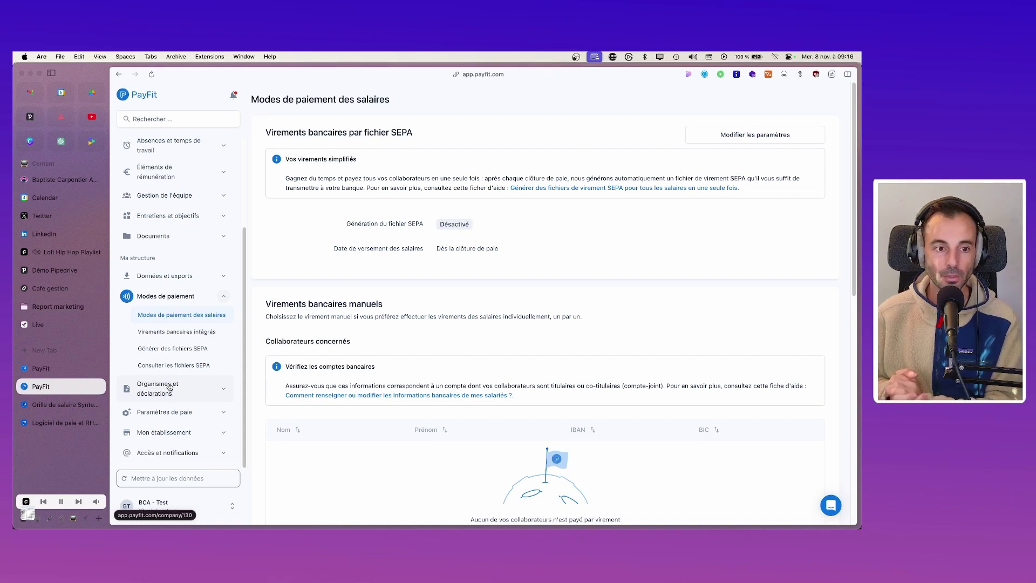
click(183, 331)
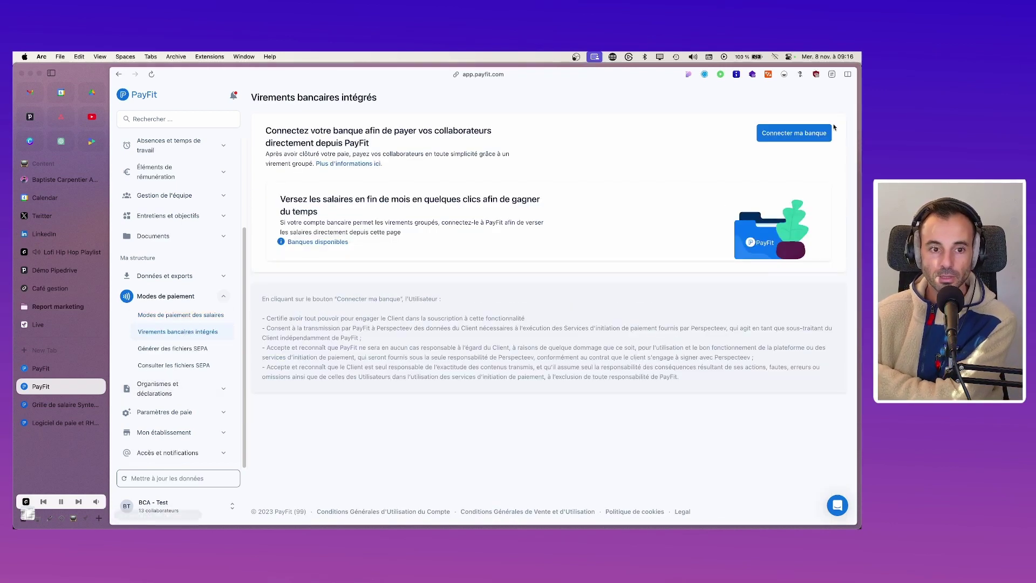
Open the bank connection page, expand the full list of supported banks, and exit without connecting one
click(785, 137)
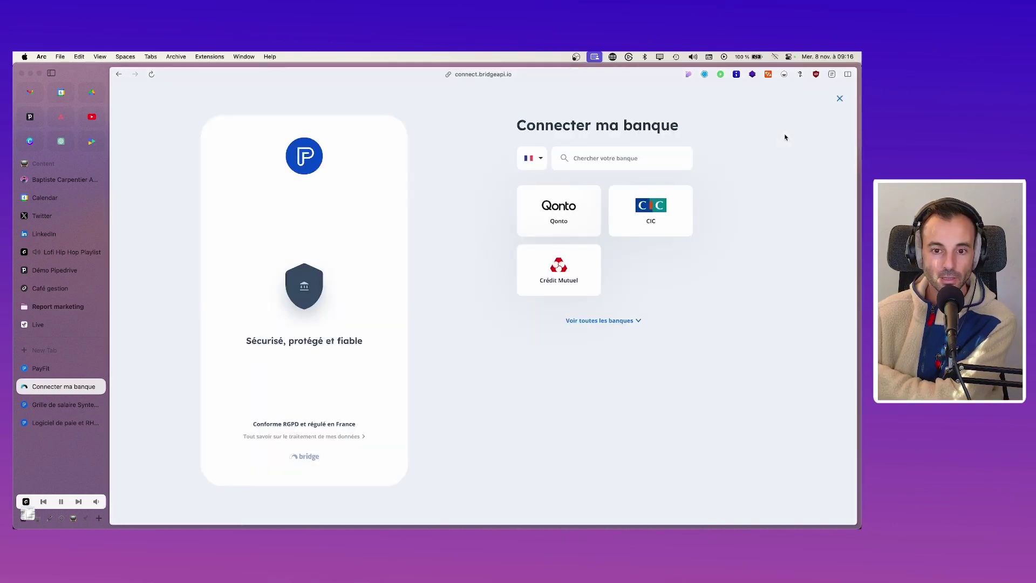
click(635, 322)
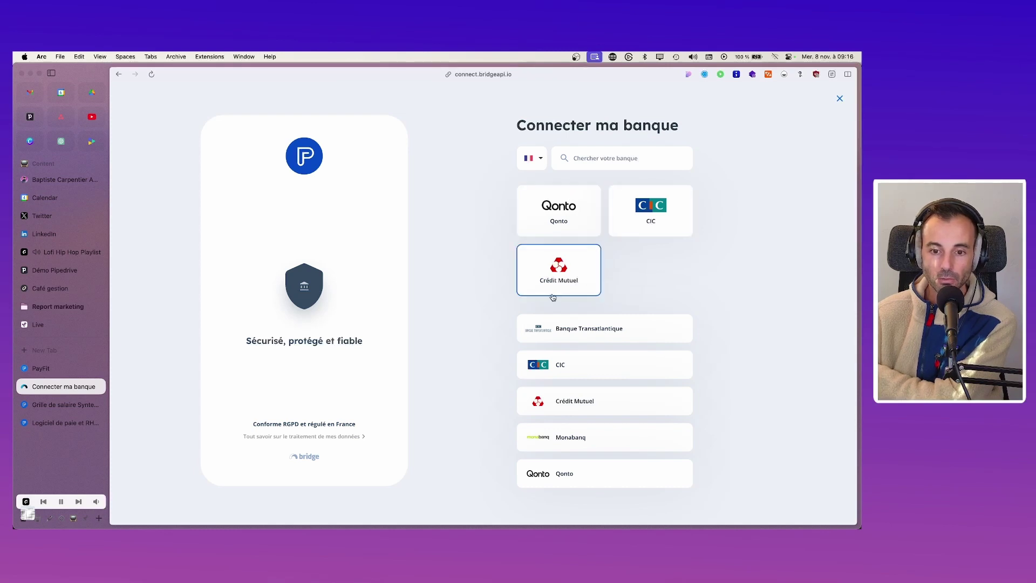
click(840, 100)
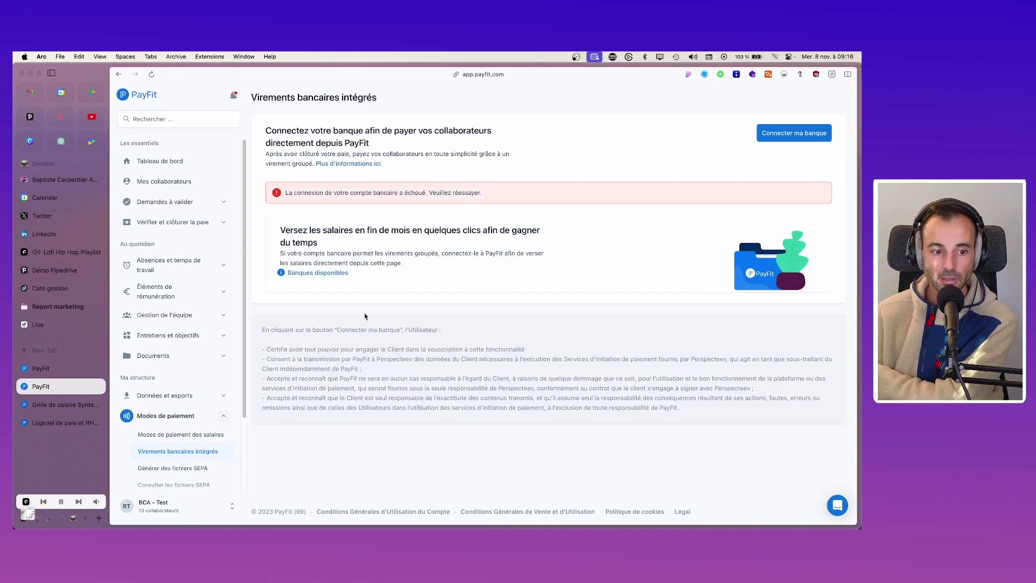
Examine the Générer des fichiers SEPA page through to Soldes de Tout Compte, and open the generated SEPA files folder
click(197, 468)
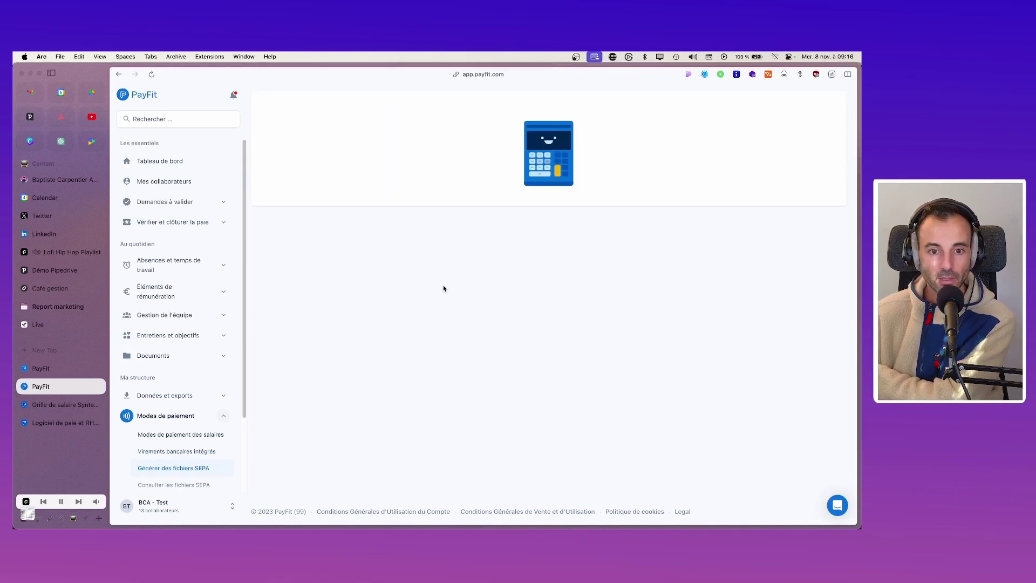
scroll(378, 324, down, 3)
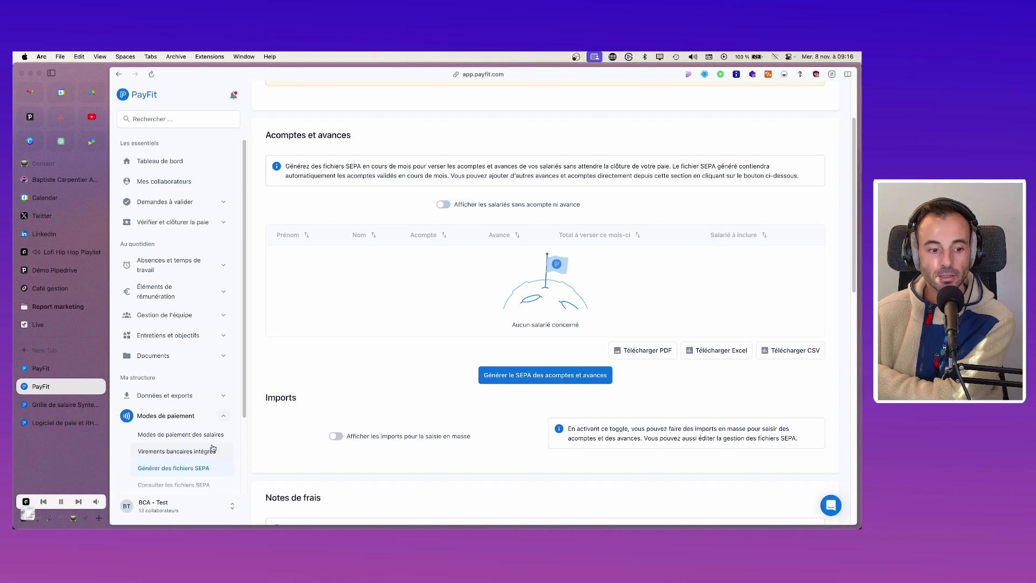
scroll(464, 377, down, 1)
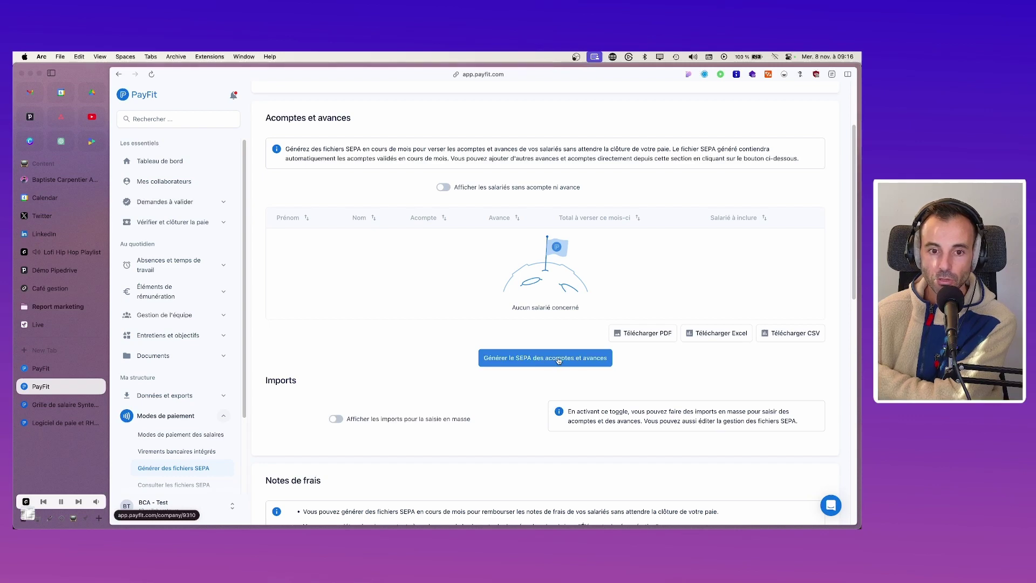
scroll(556, 361, down, 10)
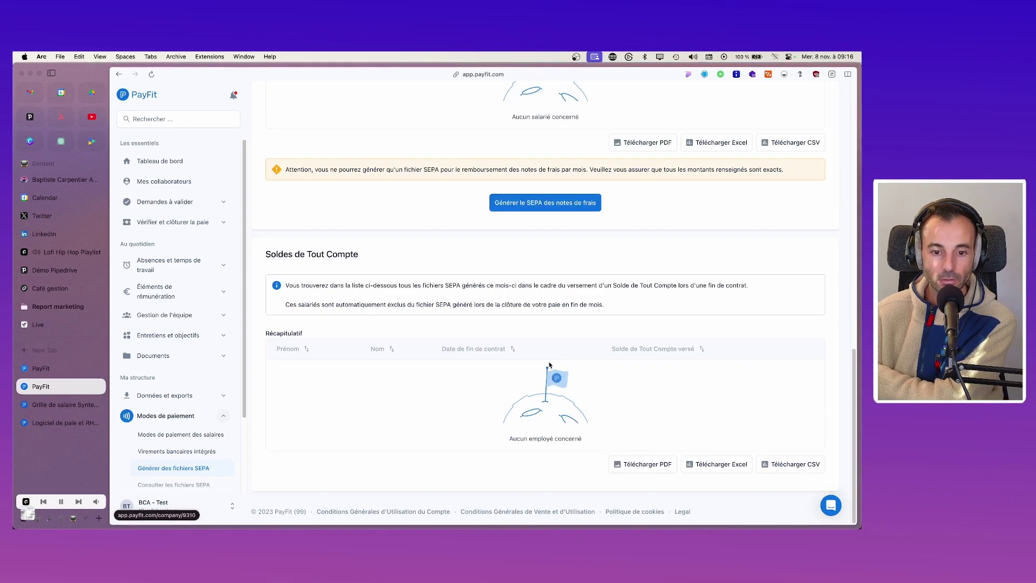
click(173, 485)
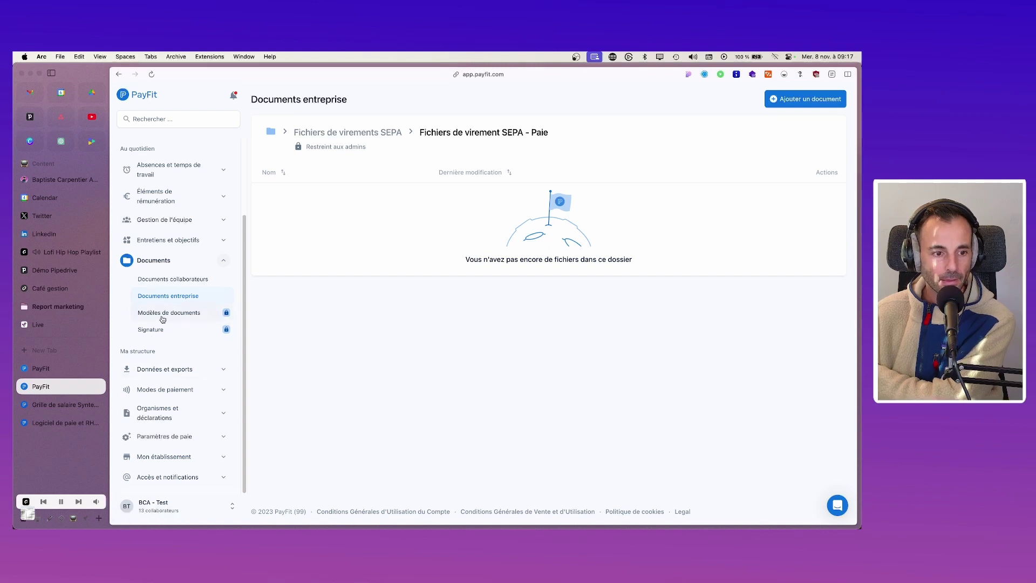
Open the Retraite page under Organismes et déclarations and examine the AGIRC-ARRCO contributions table for mars 2023
click(170, 413)
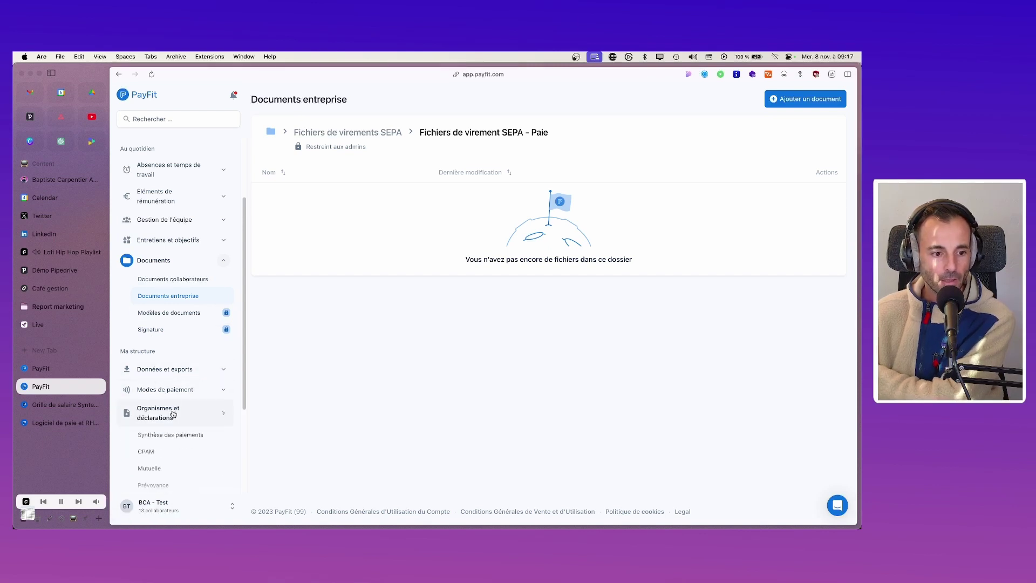
scroll(171, 432, down, 2)
scroll(171, 435, down, 2)
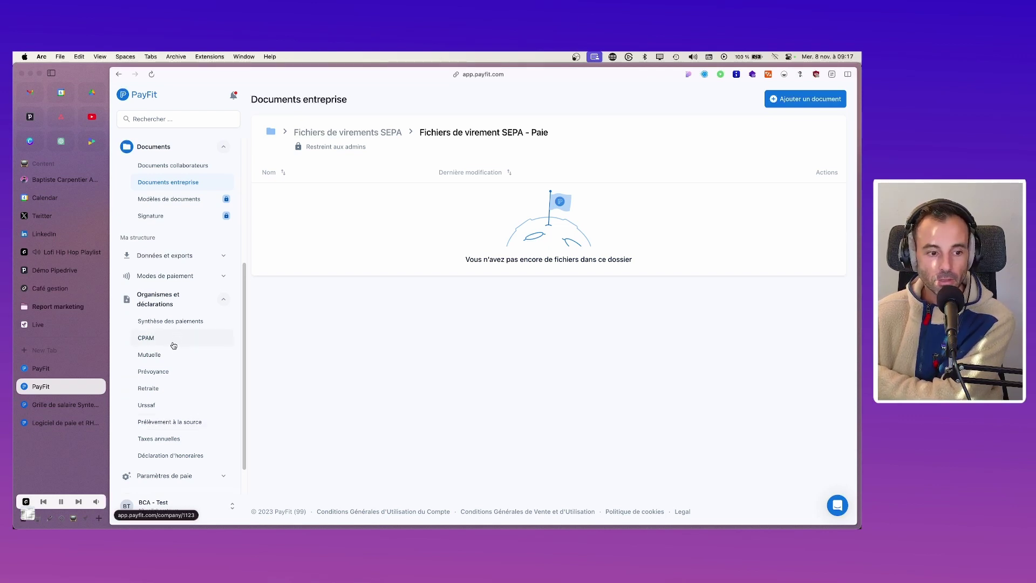
click(170, 386)
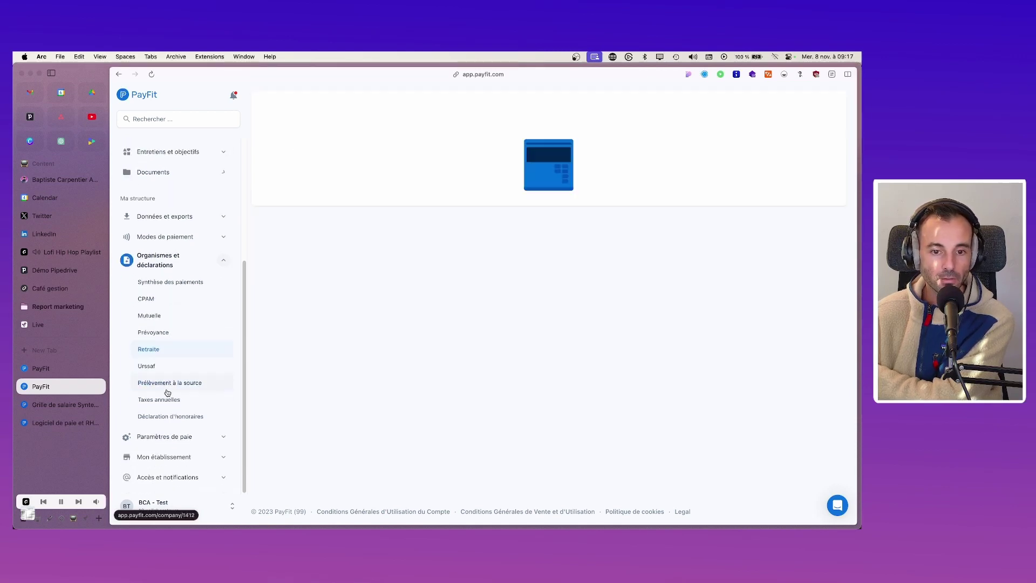
scroll(502, 272, down, 4)
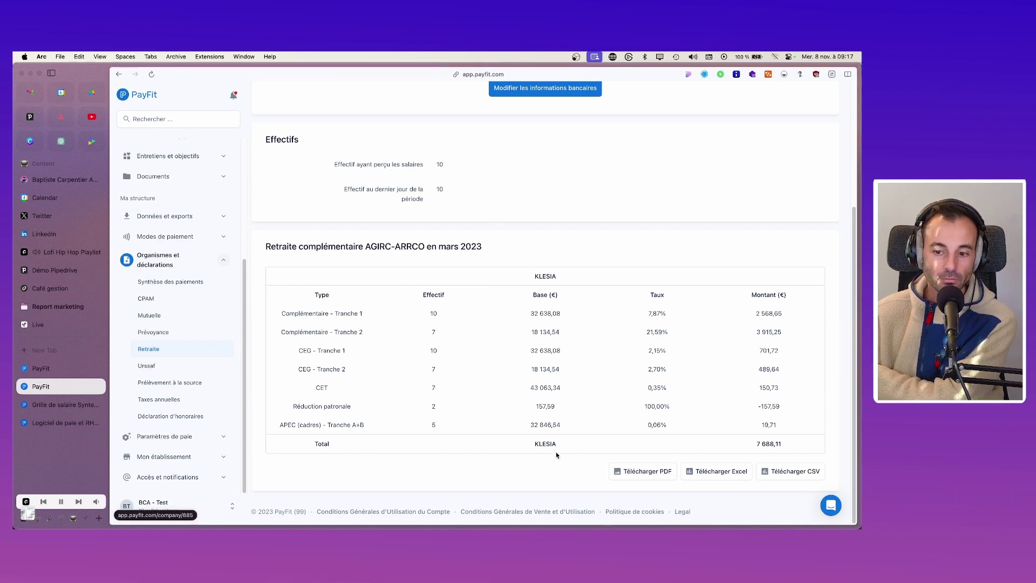
Review the payment details and contributions on the Retraite page, and open the Urssaf page to examine the mars 2023 bordereau
scroll(570, 445, up, 4)
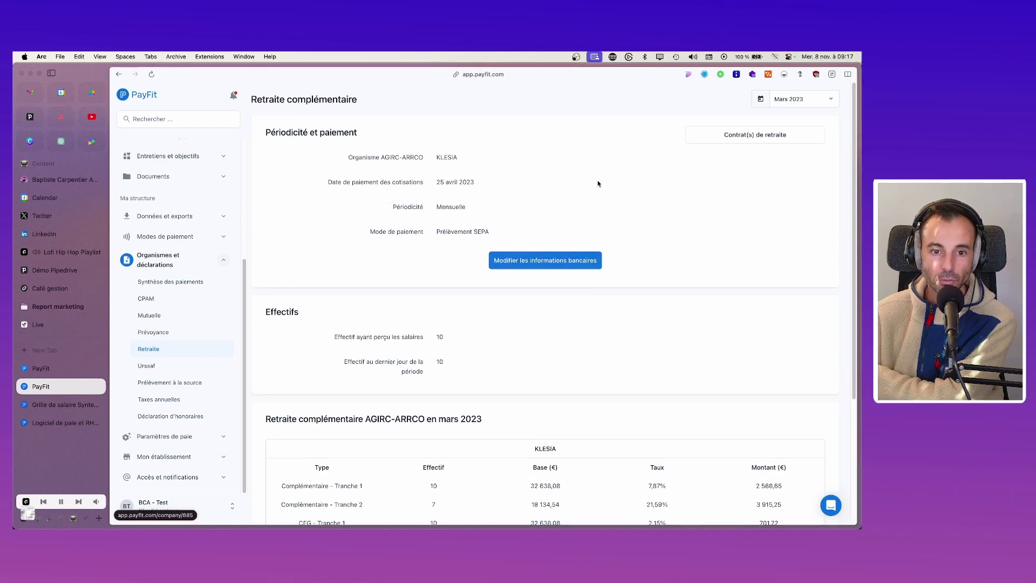
scroll(581, 296, down, 4)
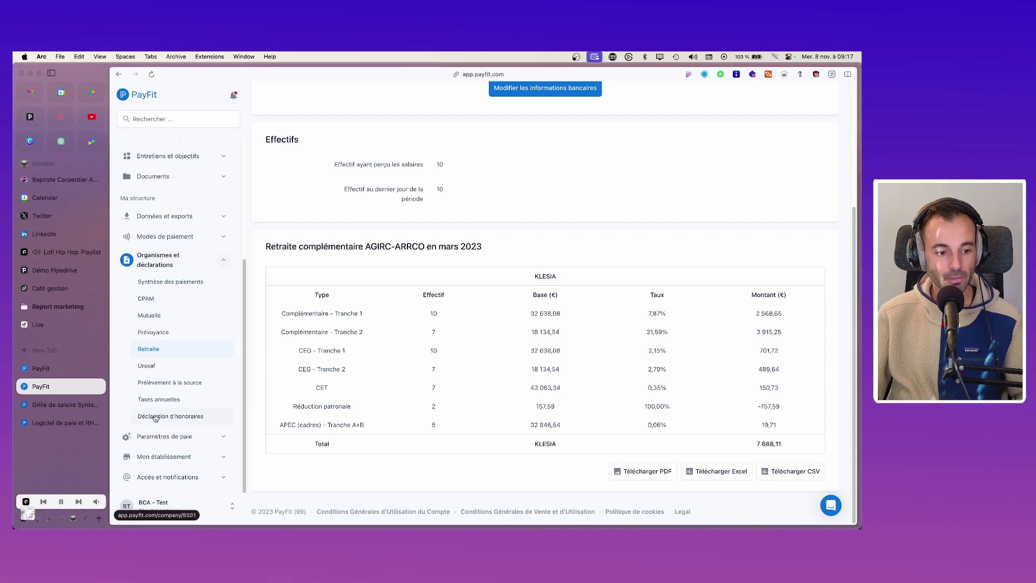
click(153, 365)
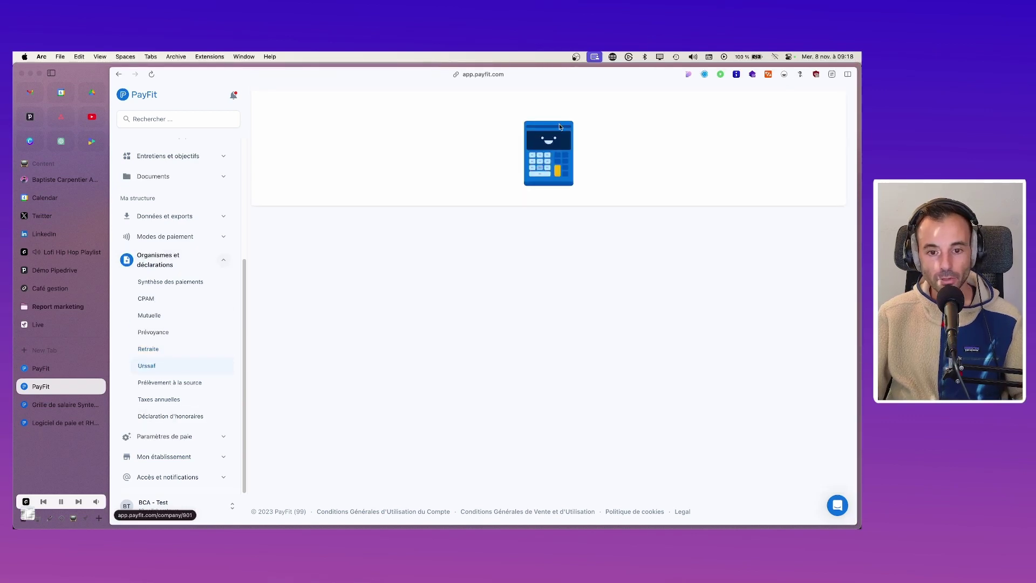
scroll(392, 394, down, 3)
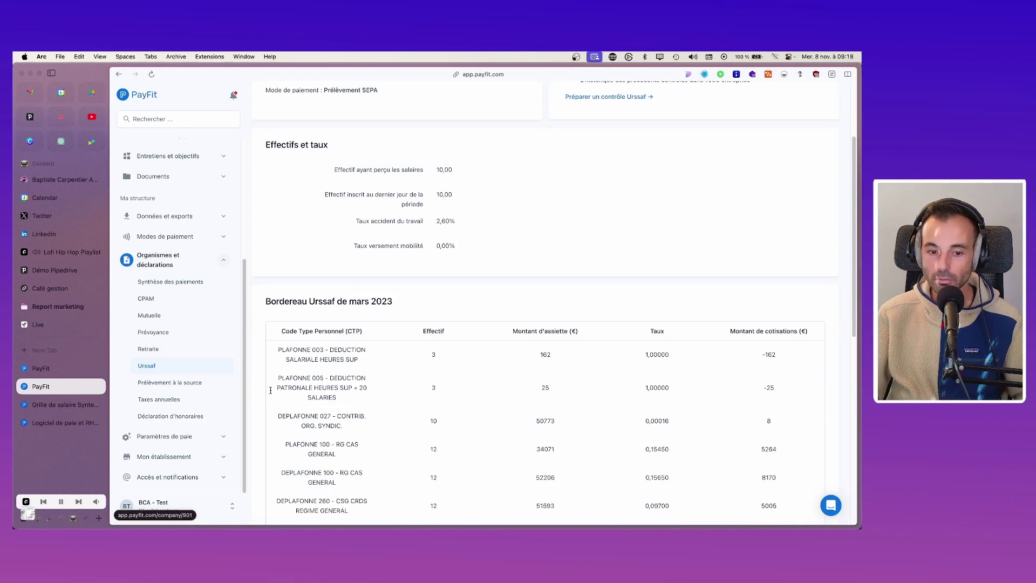
Examine the Synthèse des paiements page through to Salaires du mois, and open the Déclaration d'honoraires page
click(169, 302)
click(172, 283)
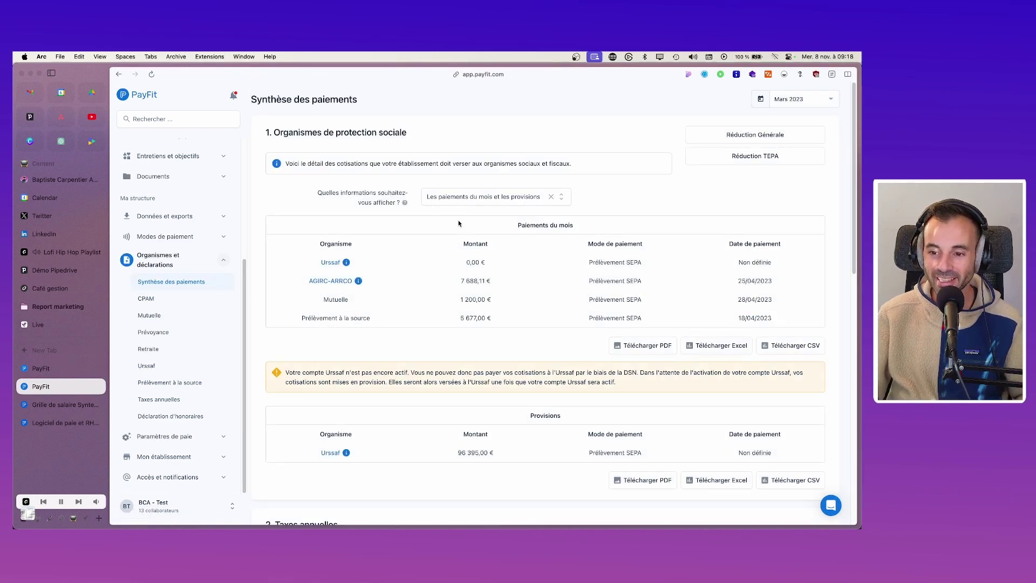
scroll(467, 255, down, 10)
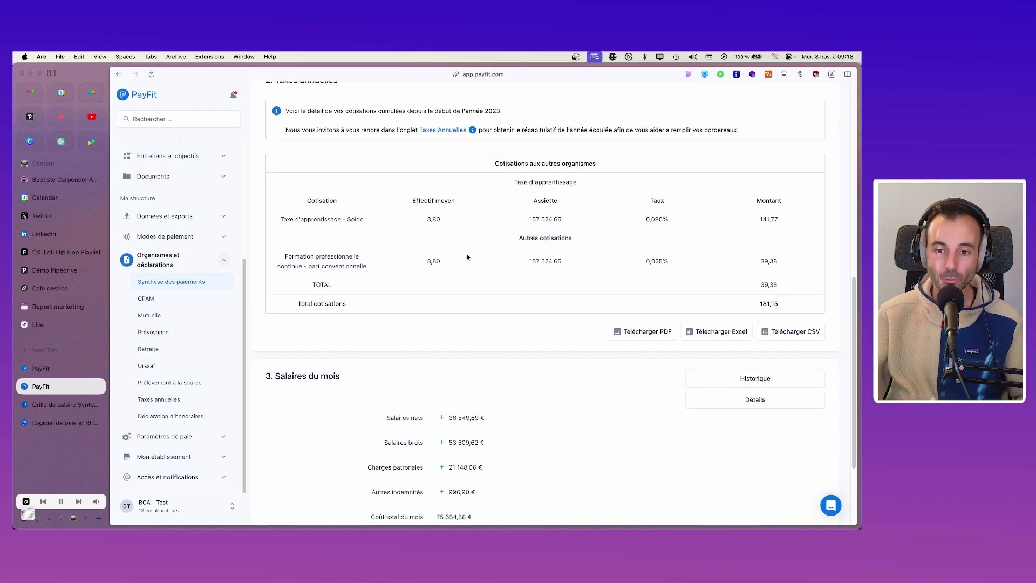
scroll(467, 257, down, 3)
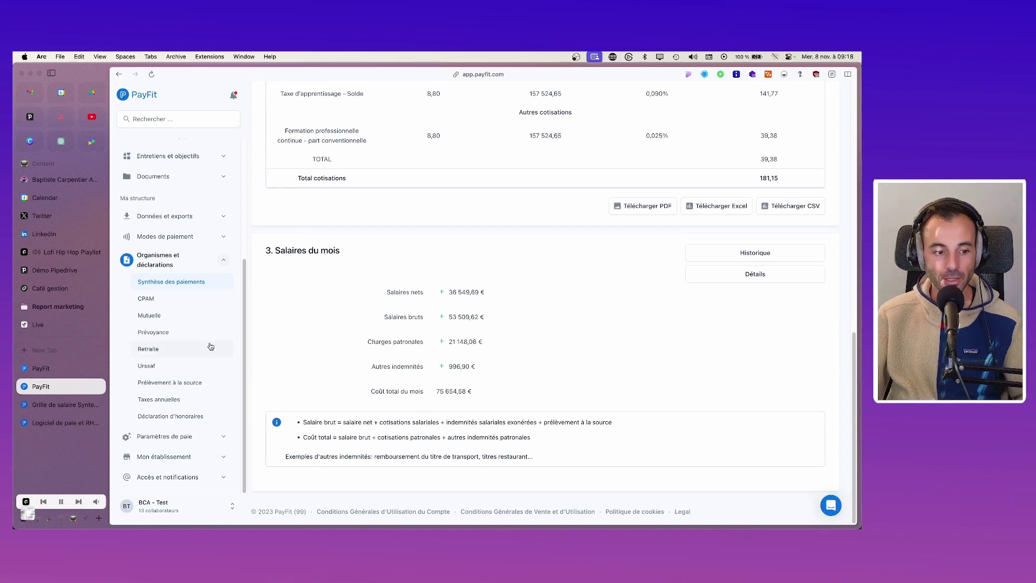
click(151, 397)
click(155, 416)
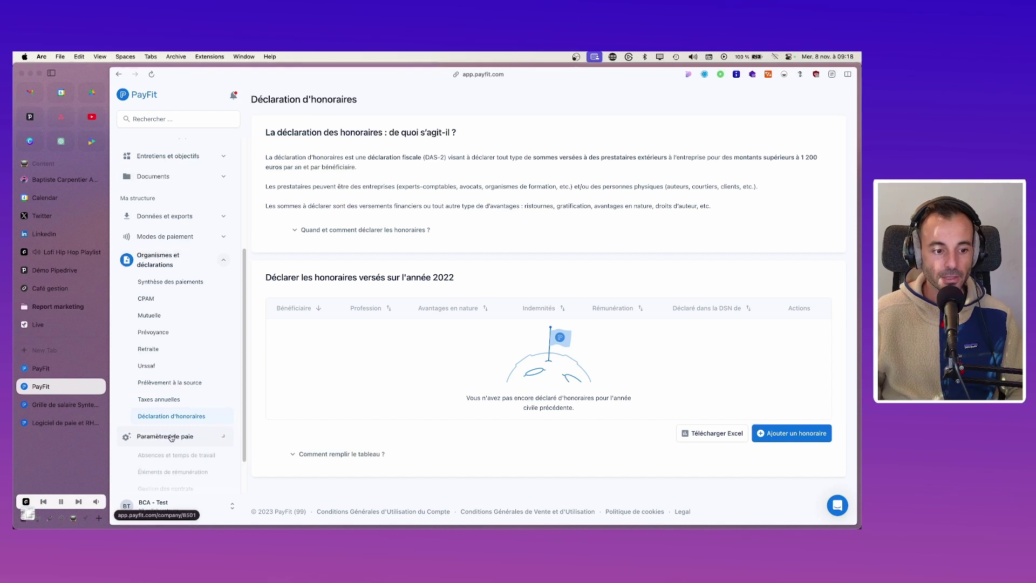
Open the Absences settings from Absences et temps de travail in Paramètres de paie, and examine them through to Subrogation & IJSS
click(173, 436)
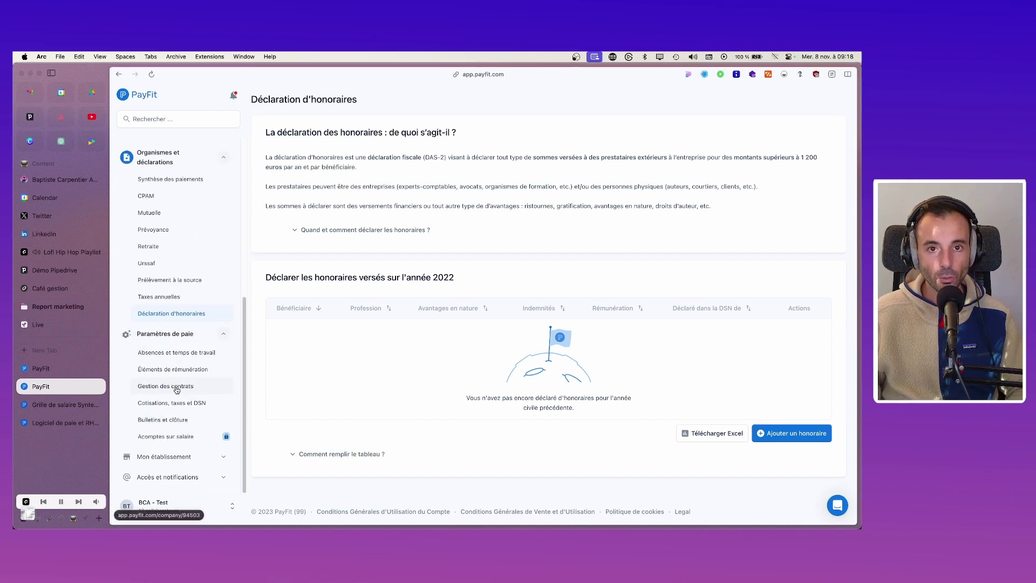
click(161, 361)
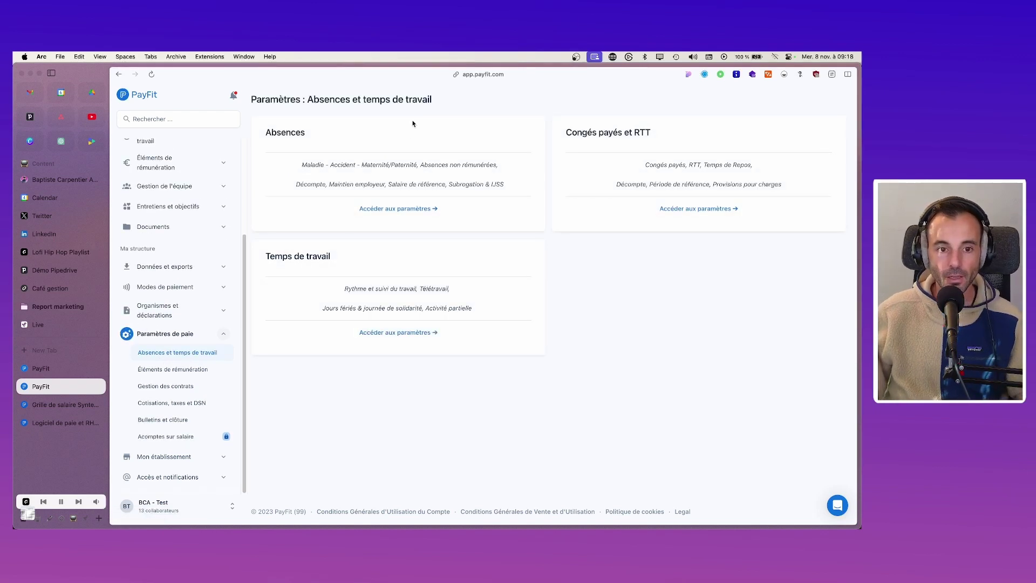
click(395, 208)
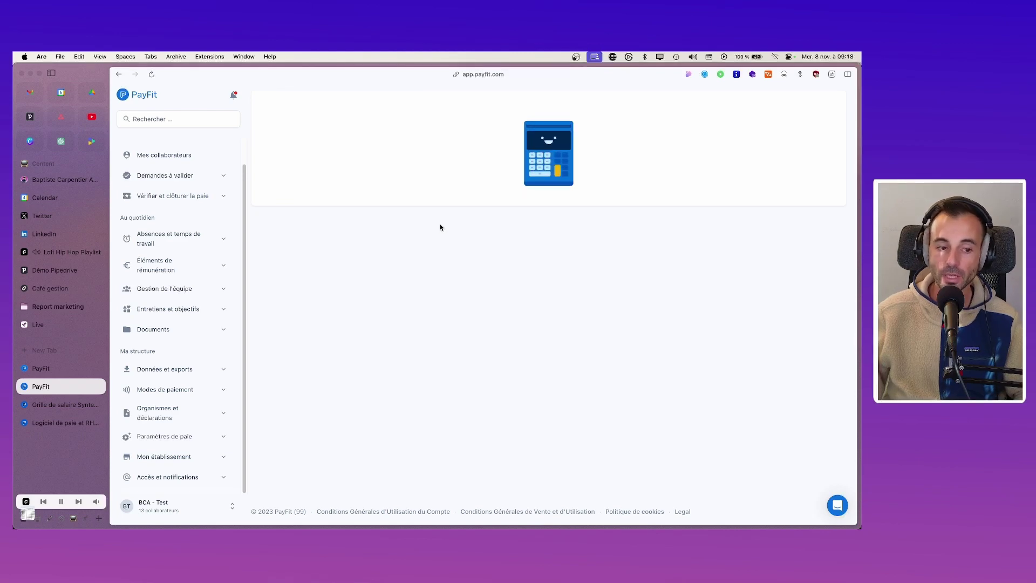
scroll(437, 238, down, 5)
scroll(434, 250, down, 3)
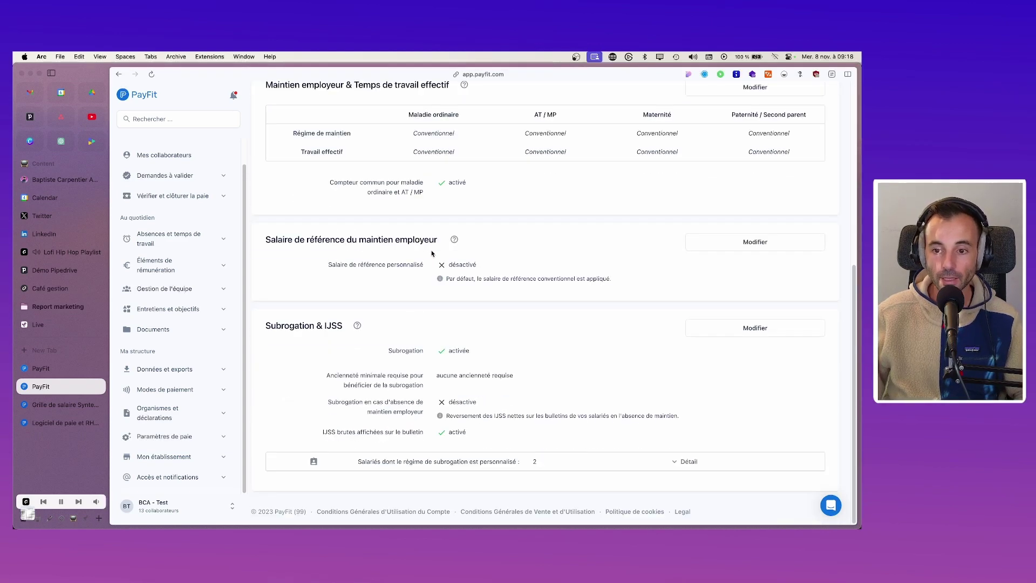
scroll(432, 253, up, 5)
scroll(419, 283, down, 5)
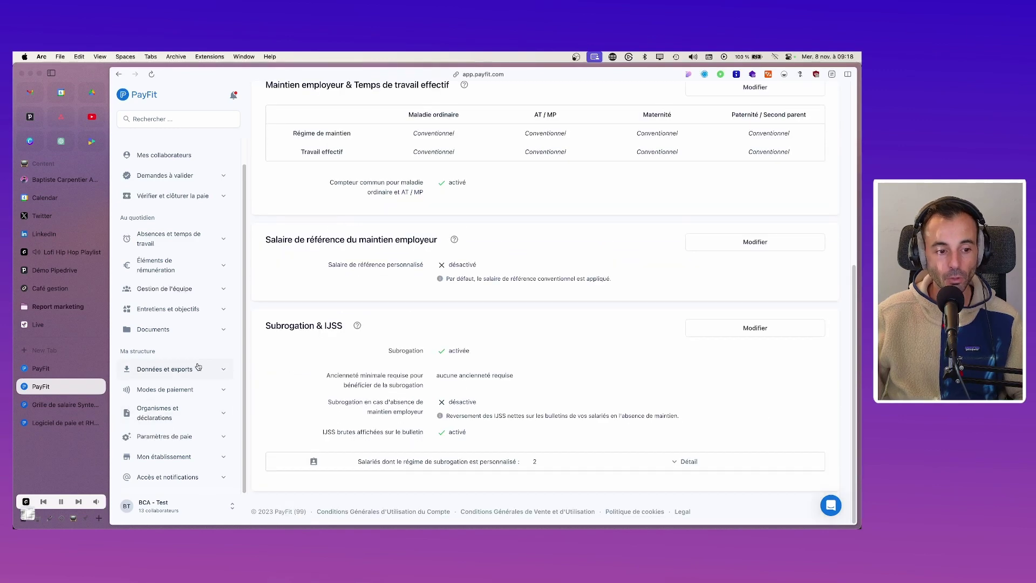
Look over the Paramètres de paie and Mon établissement sections, and open the Facturation PayFit page
click(177, 436)
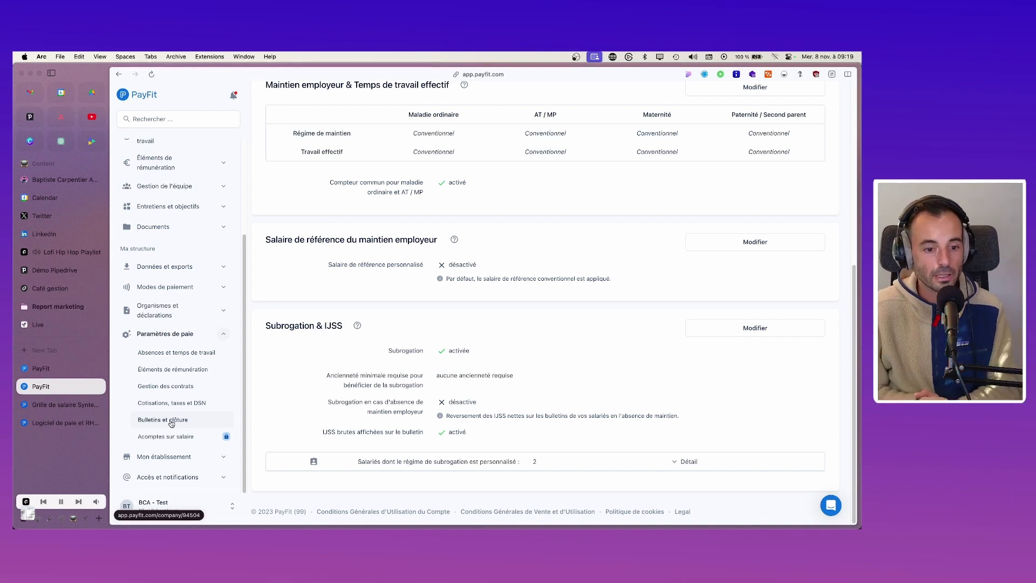
click(172, 457)
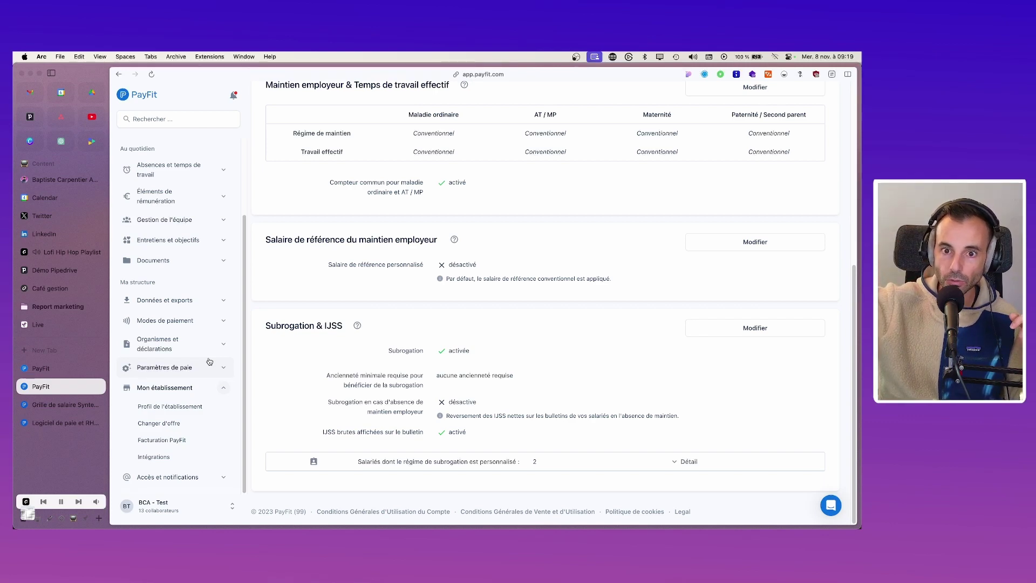
scroll(354, 304, up, 6)
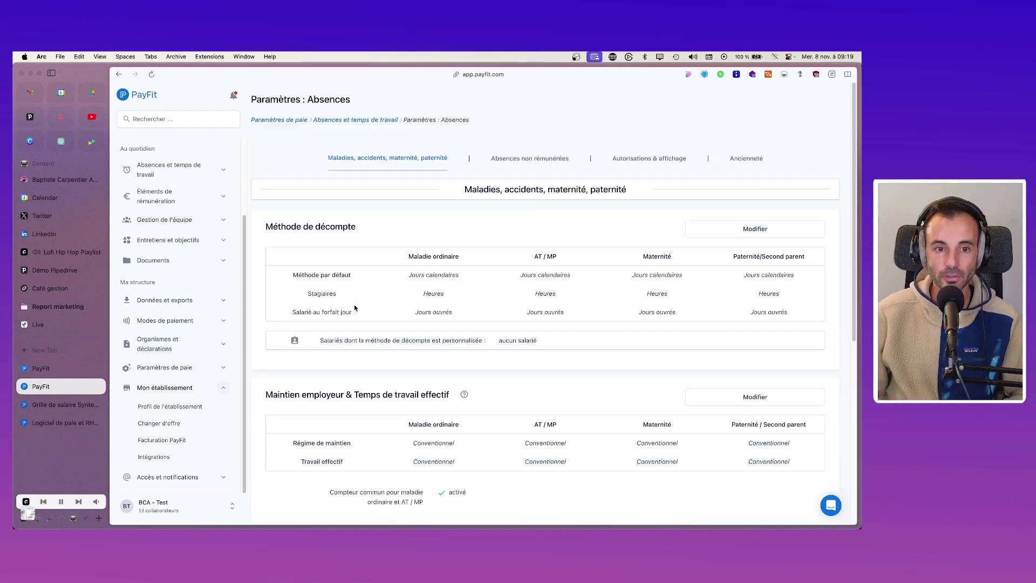
click(162, 440)
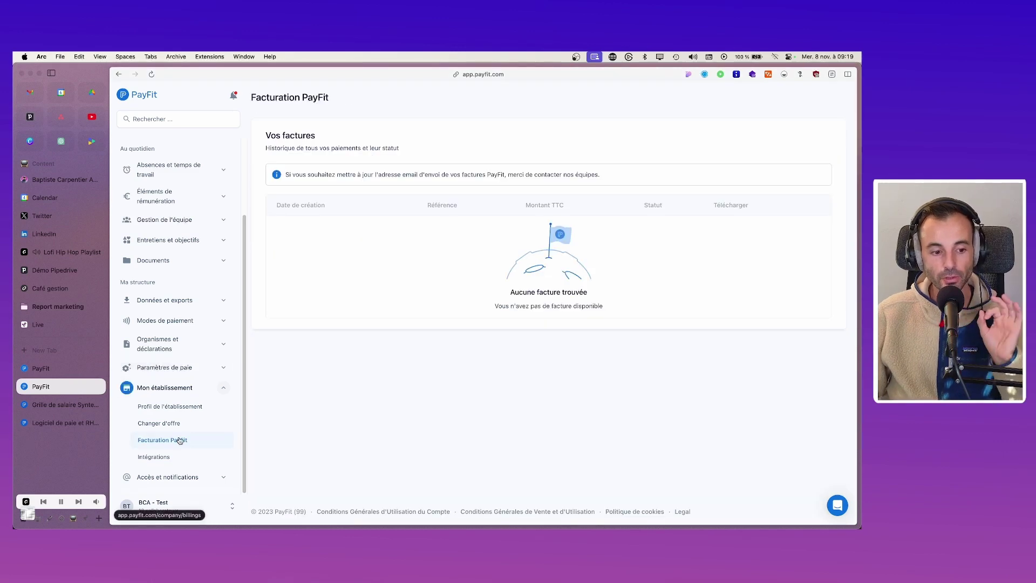
Open the Intégrations page and examine the full catalogue of available integrations, from Alan to Youzer
click(154, 457)
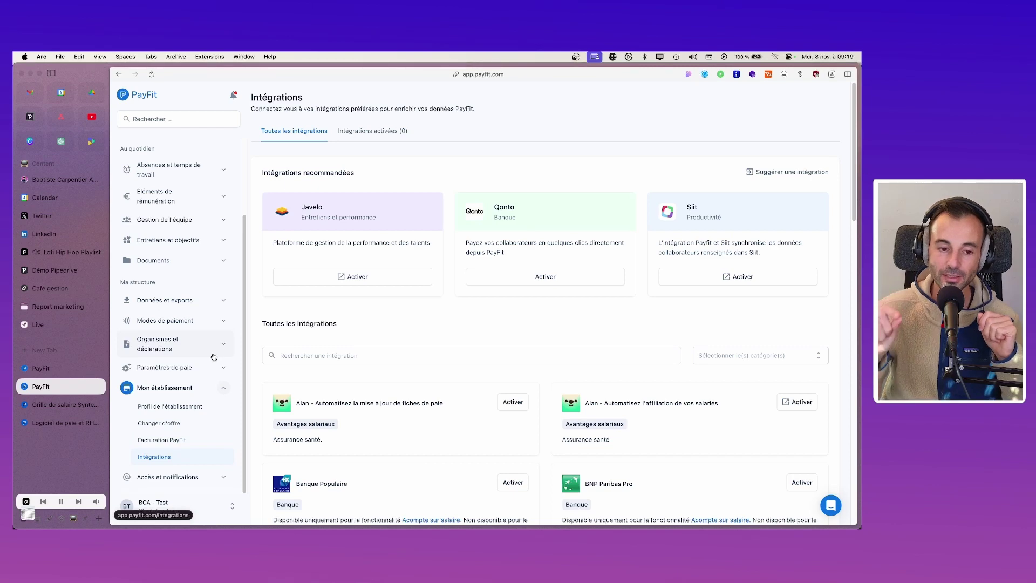
scroll(432, 271, down, 5)
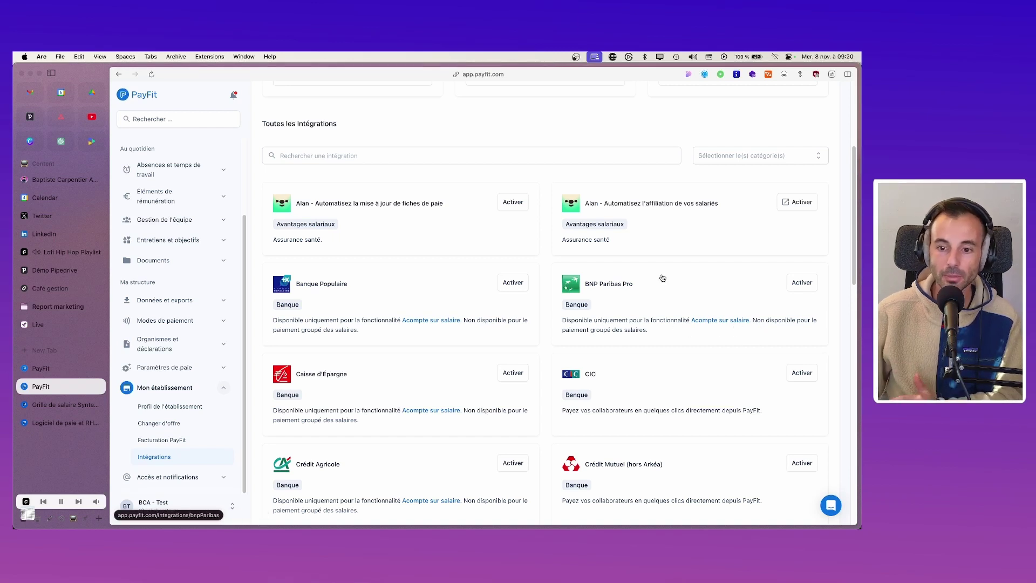
scroll(545, 276, down, 3)
scroll(545, 277, down, 10)
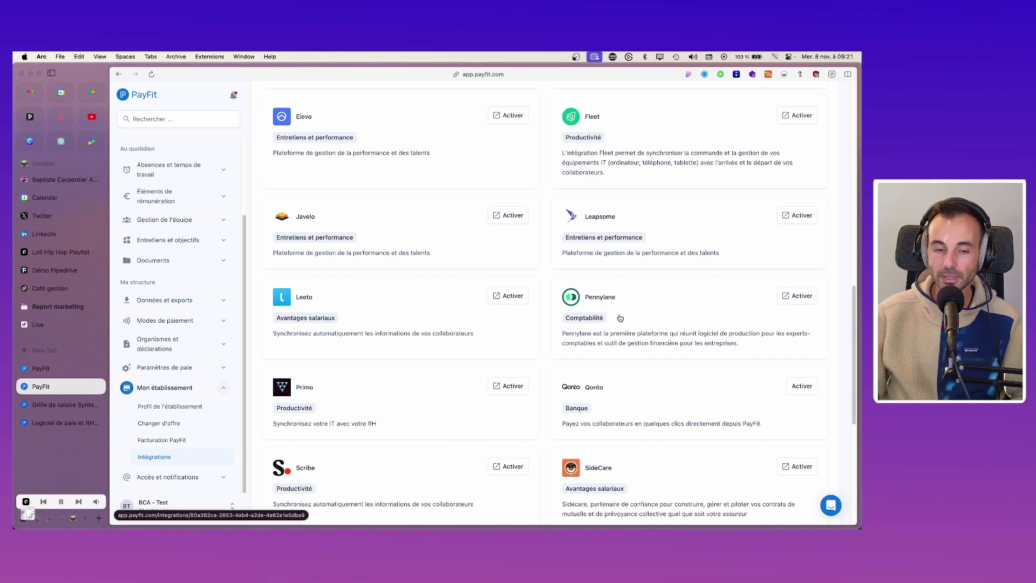
scroll(620, 318, down, 2)
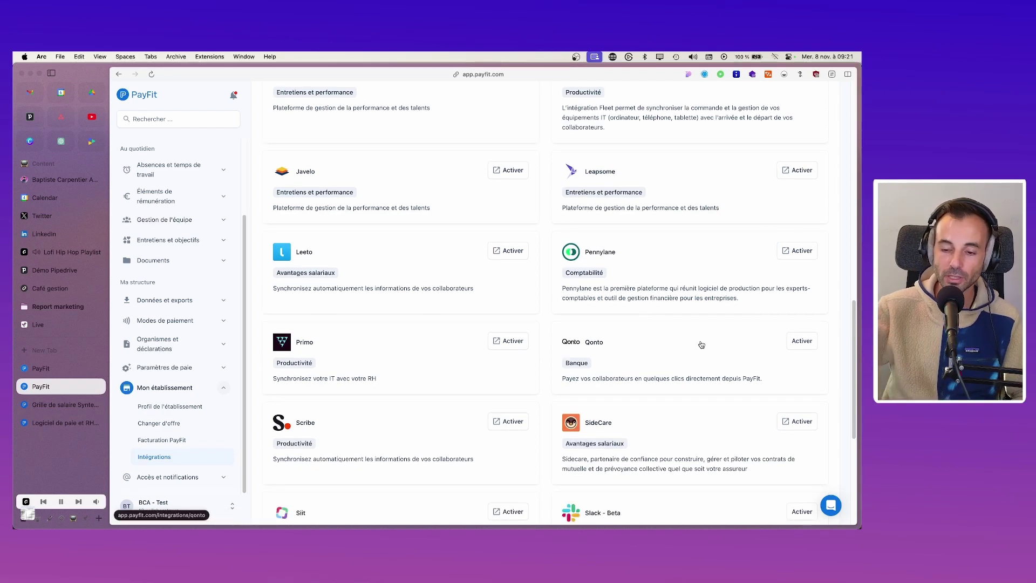
scroll(701, 345, down, 5)
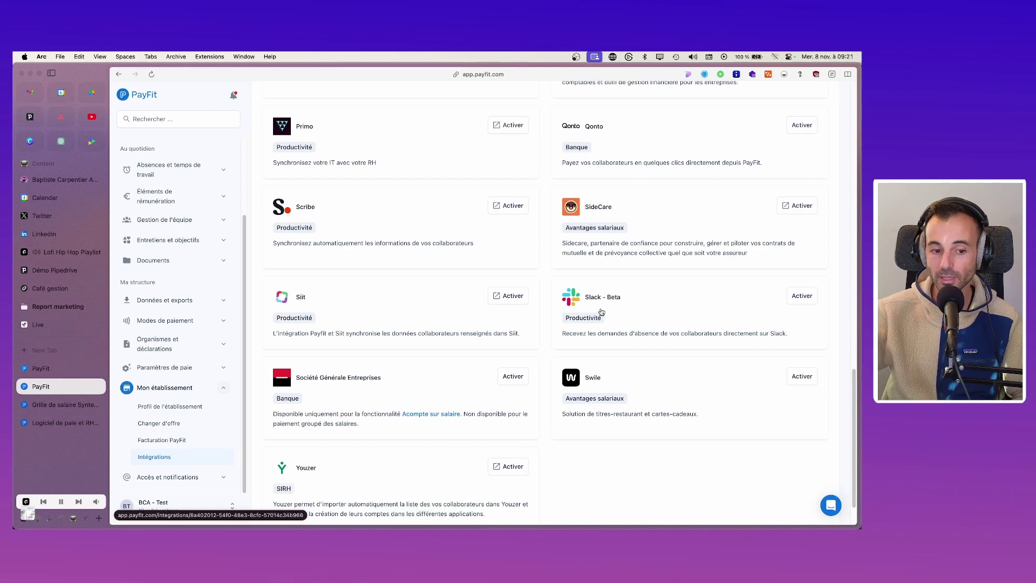
scroll(711, 373, down, 3)
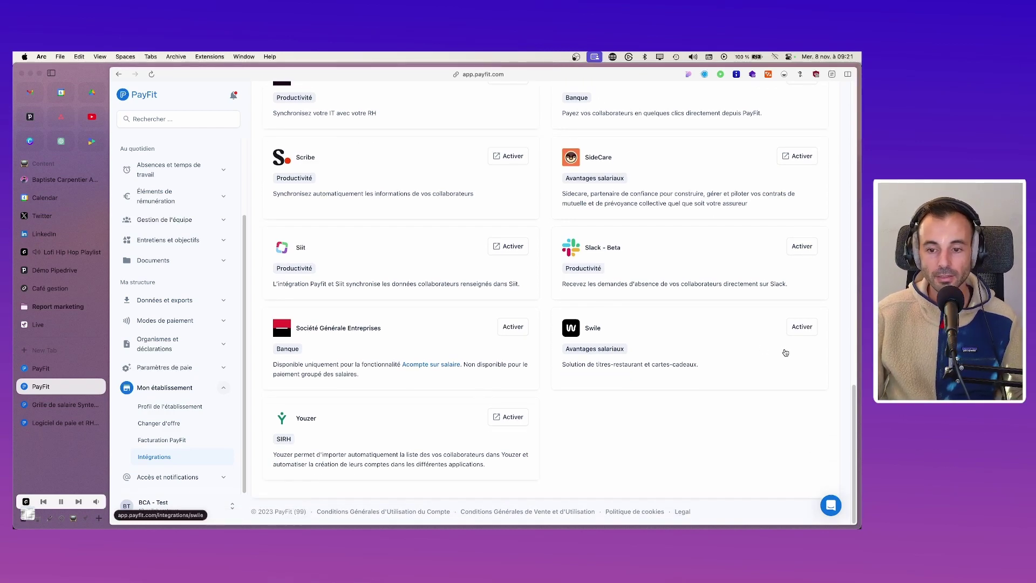
scroll(802, 326, up, 3)
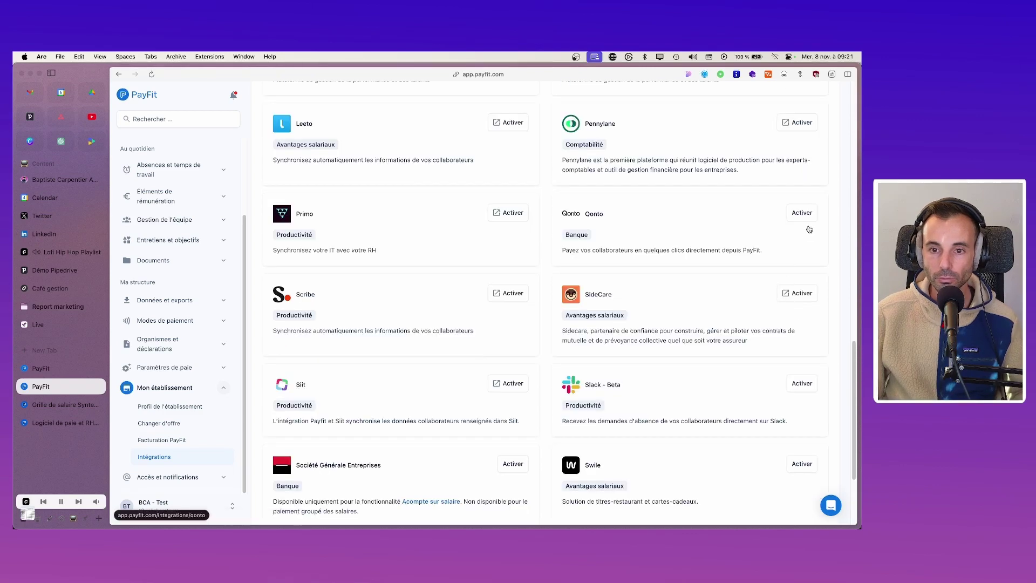
scroll(804, 227, up, 5)
scroll(807, 180, up, 15)
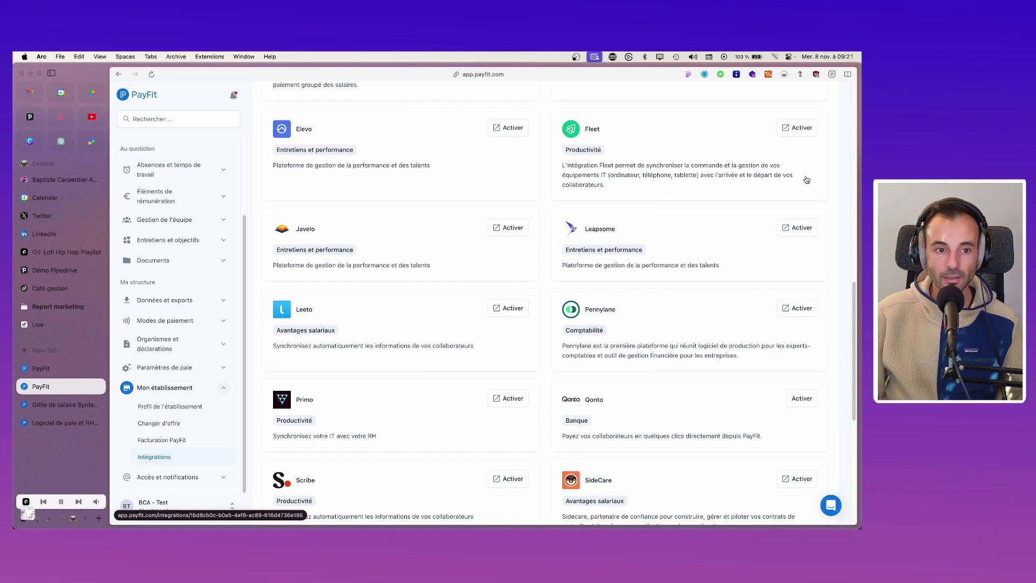
scroll(684, 180, up, 3)
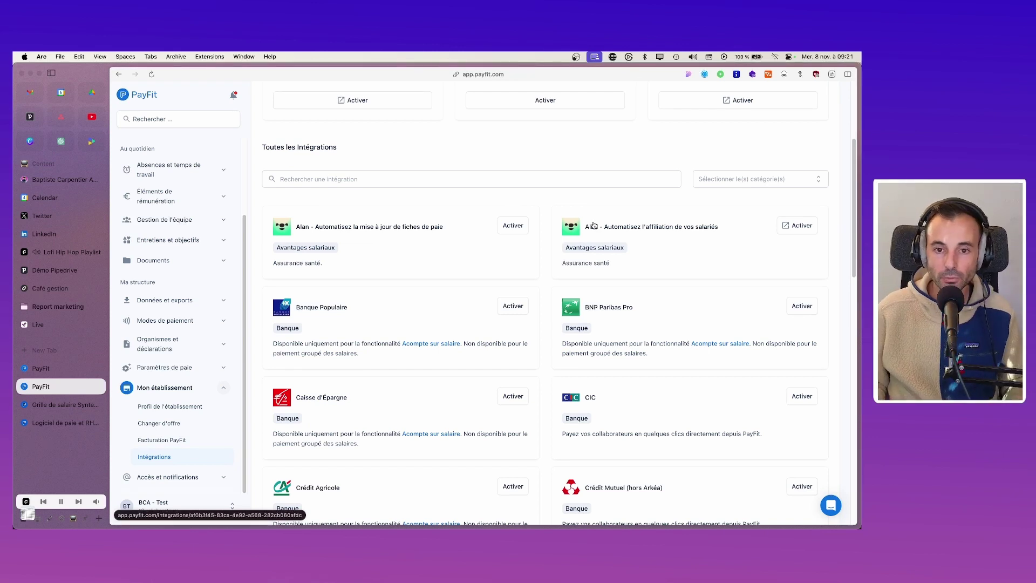
scroll(592, 227, down, 1)
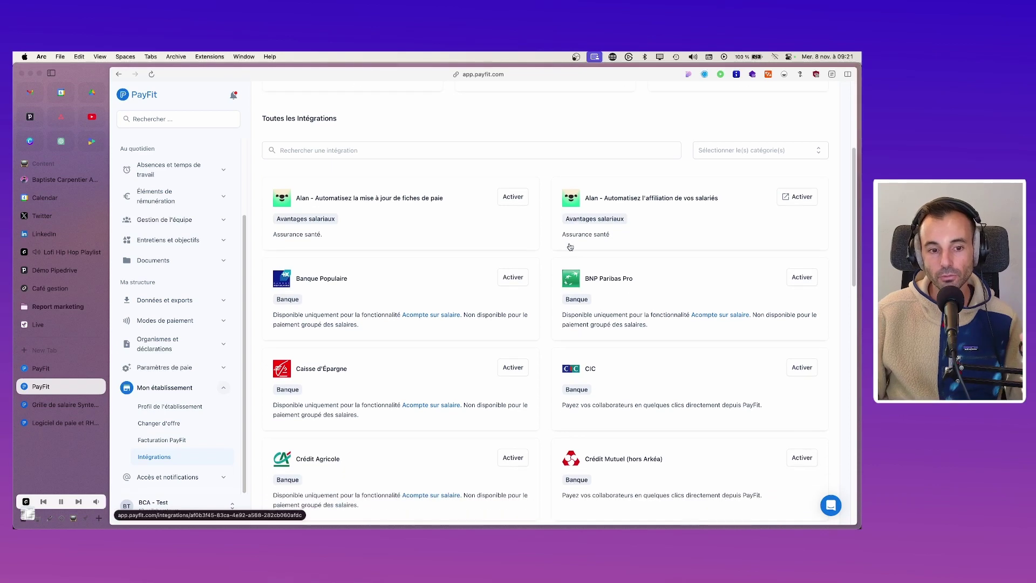
scroll(572, 248, down, 3)
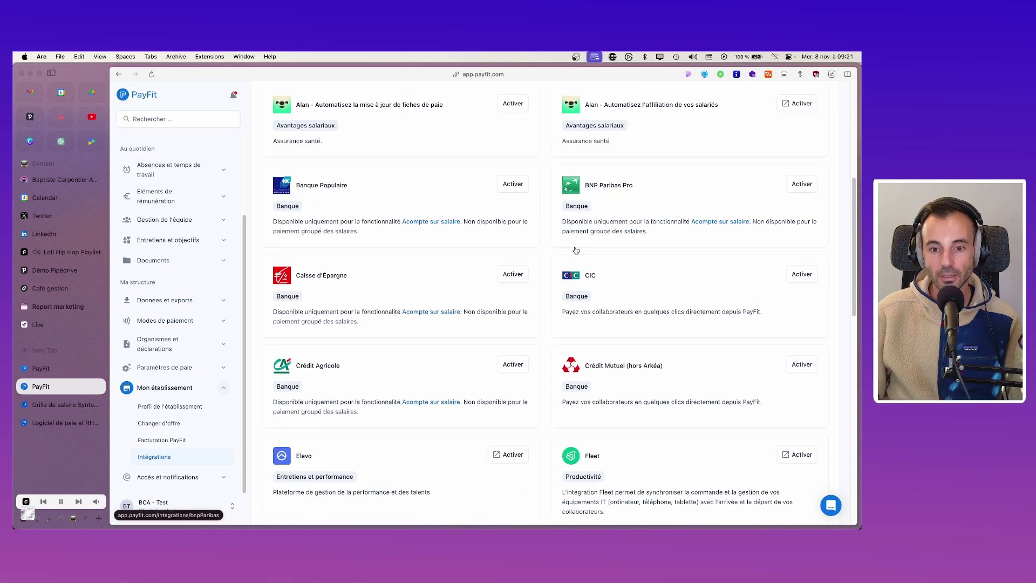
scroll(638, 281, down, 12)
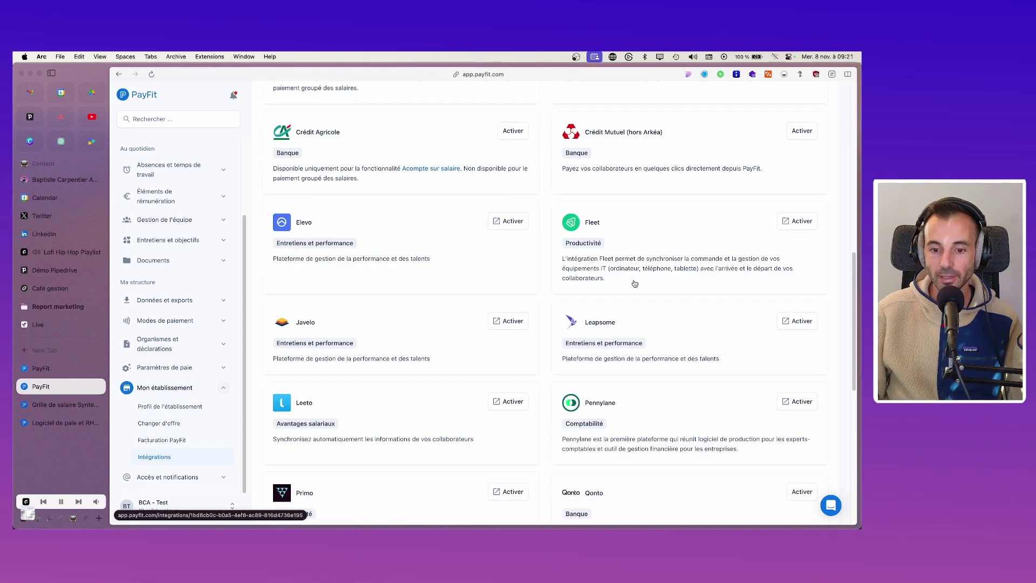
scroll(637, 286, down, 5)
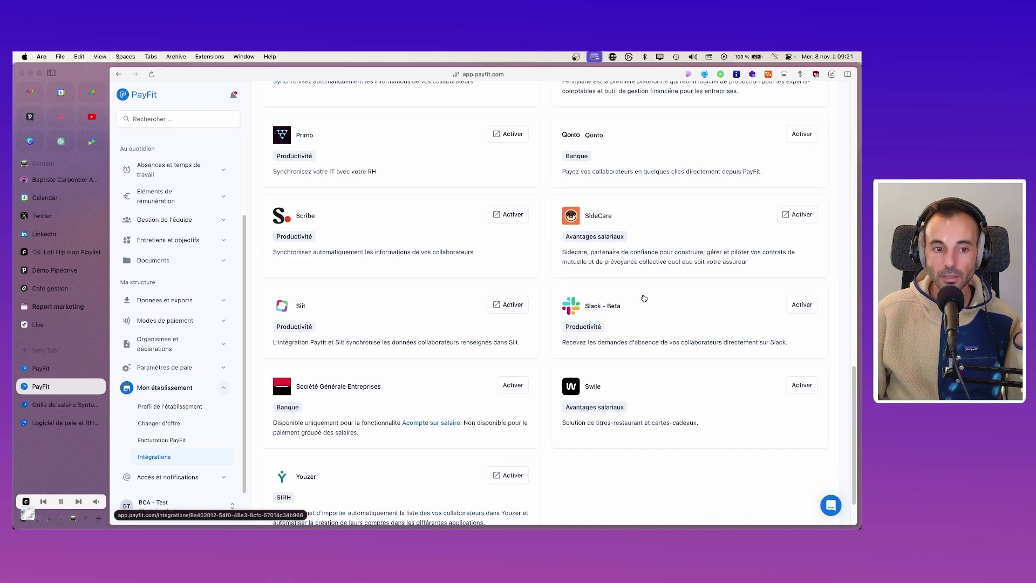
scroll(641, 297, down, 2)
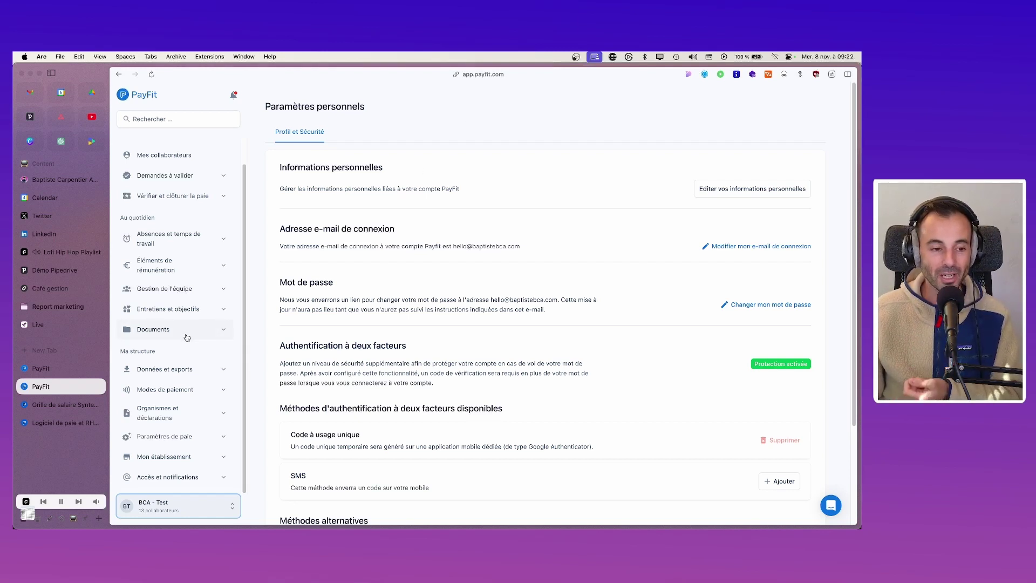
Look over the features listed under Entretiens et objectifs and Gestion de l'équipe, and collapse both sections
click(197, 310)
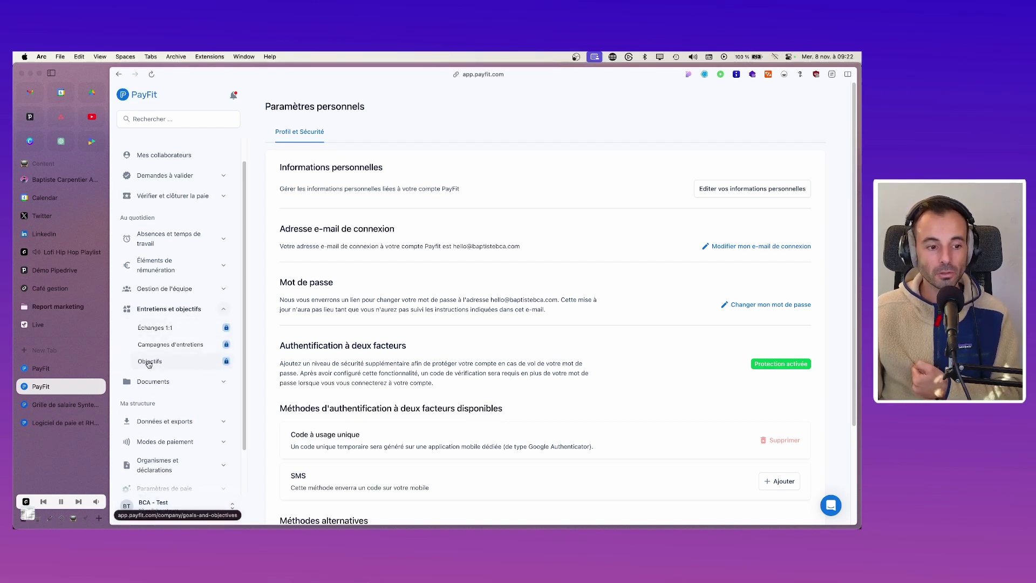
click(205, 311)
click(204, 290)
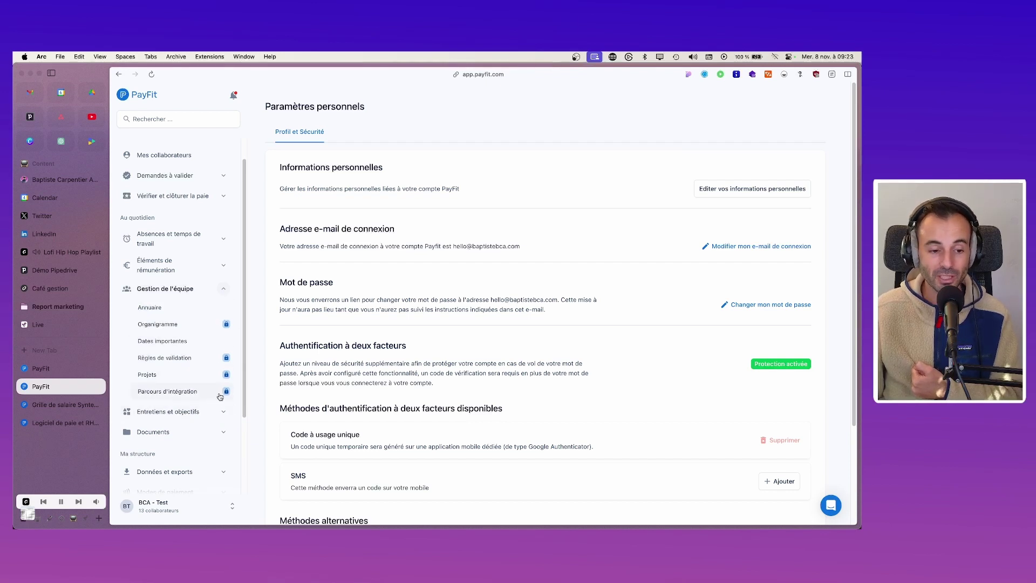
click(217, 288)
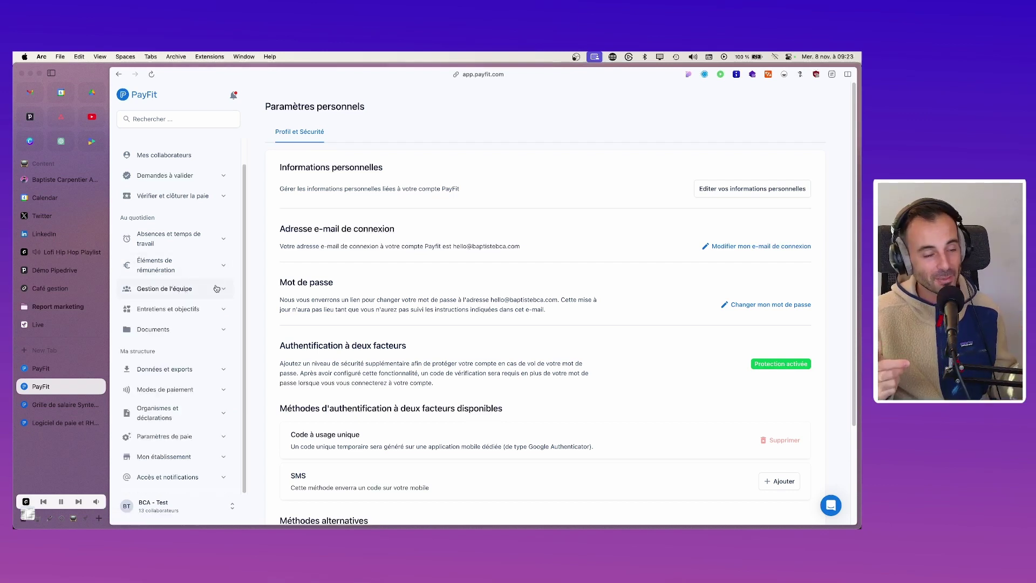